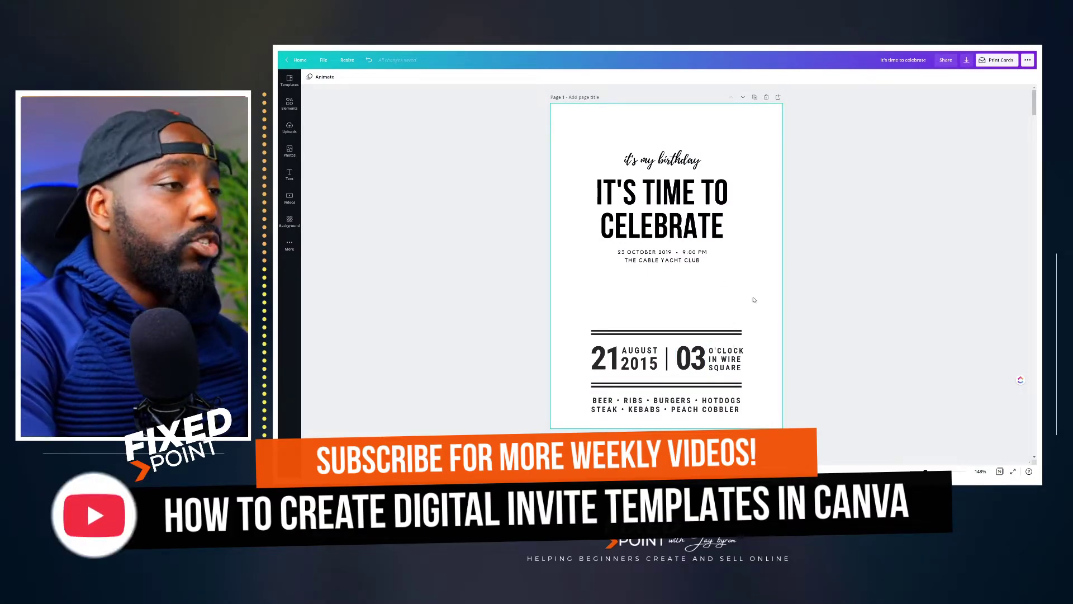
# Look through the pages of the birthday invitation design to compare their text layouts.
pyautogui.scroll(-3, 765, 329)
pyautogui.scroll(-5, 765, 329)
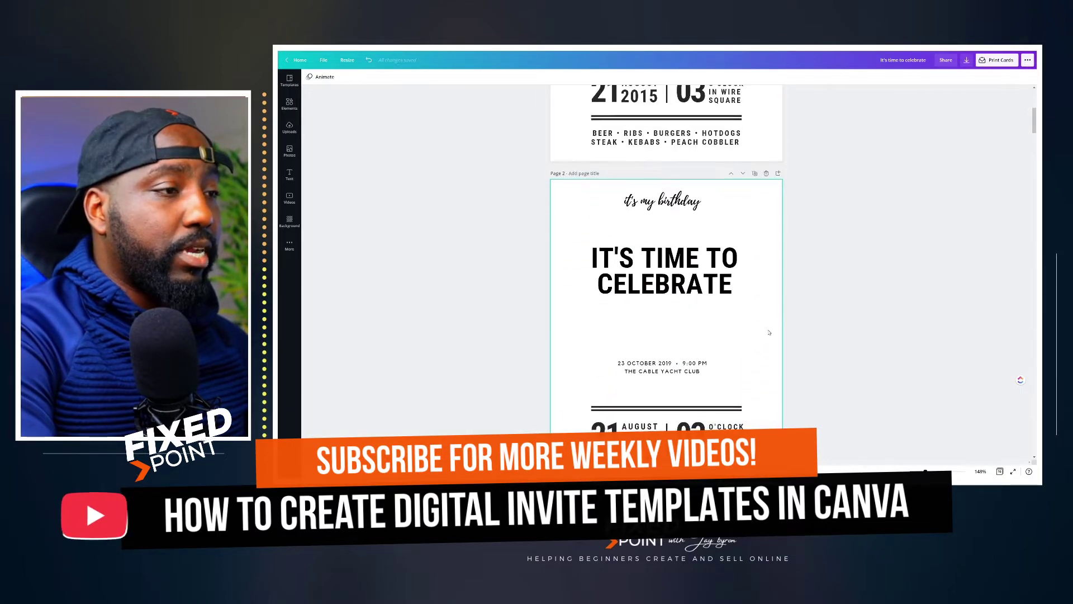
pyautogui.scroll(-10, 771, 335)
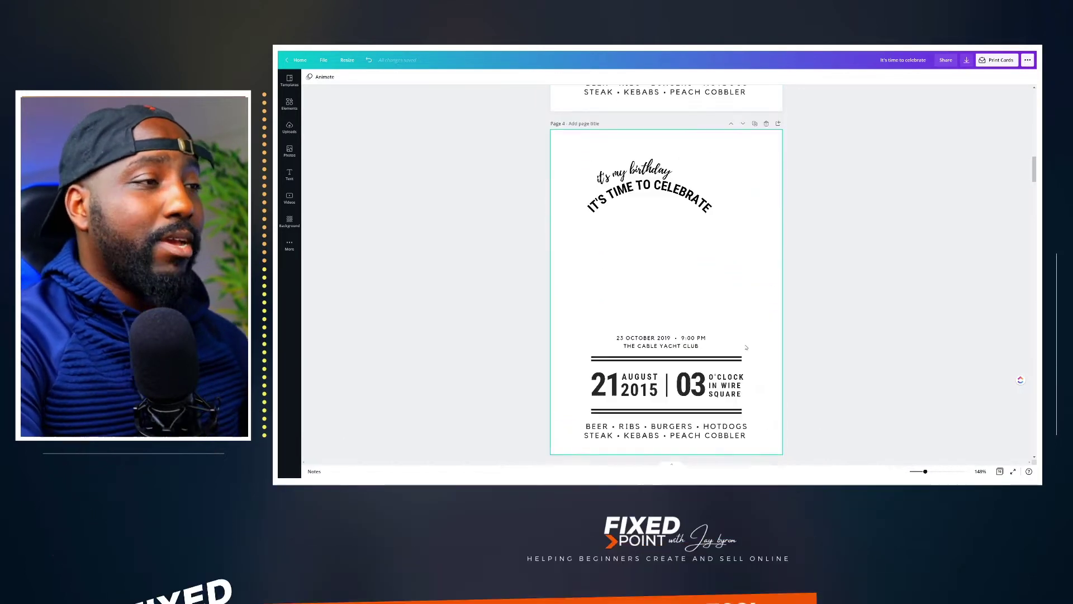
pyautogui.scroll(6, 746, 347)
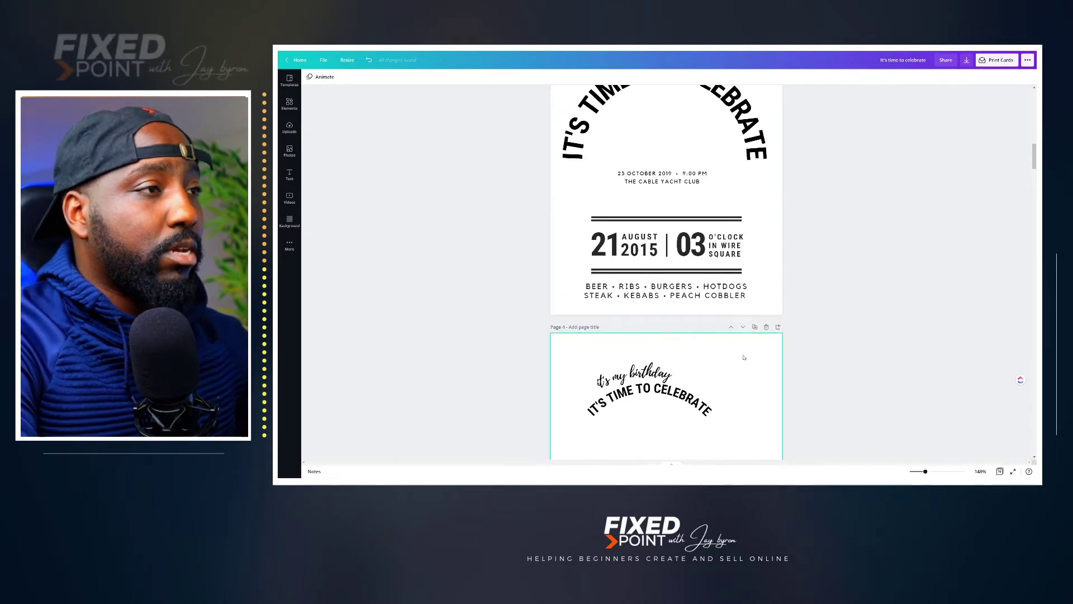
pyautogui.scroll(10, 744, 355)
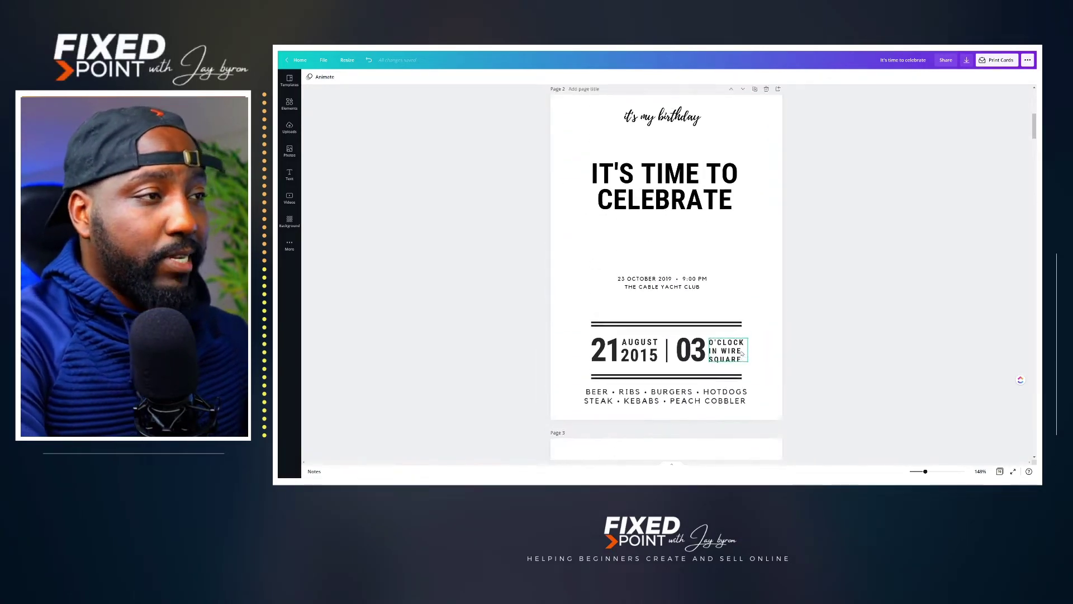
pyautogui.scroll(1, 741, 360)
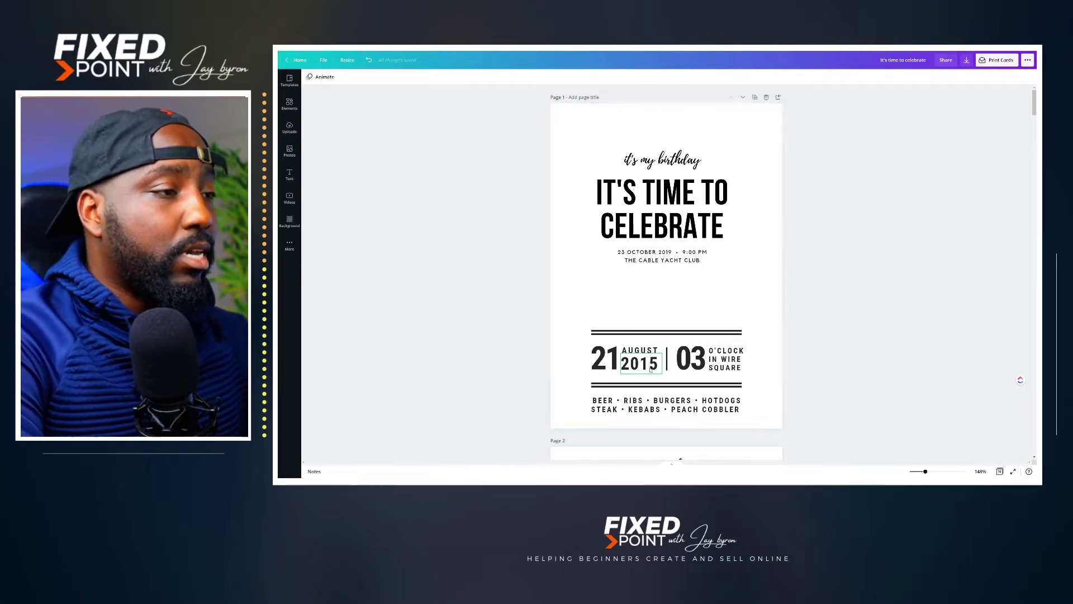
pyautogui.scroll(-20, 661, 350)
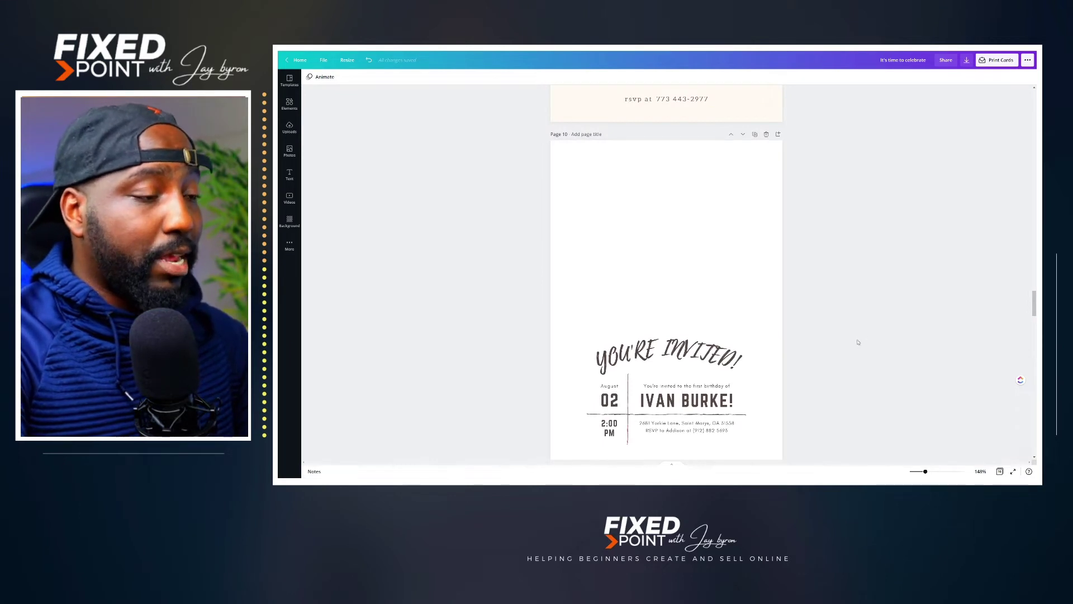
pyautogui.scroll(-6, 863, 339)
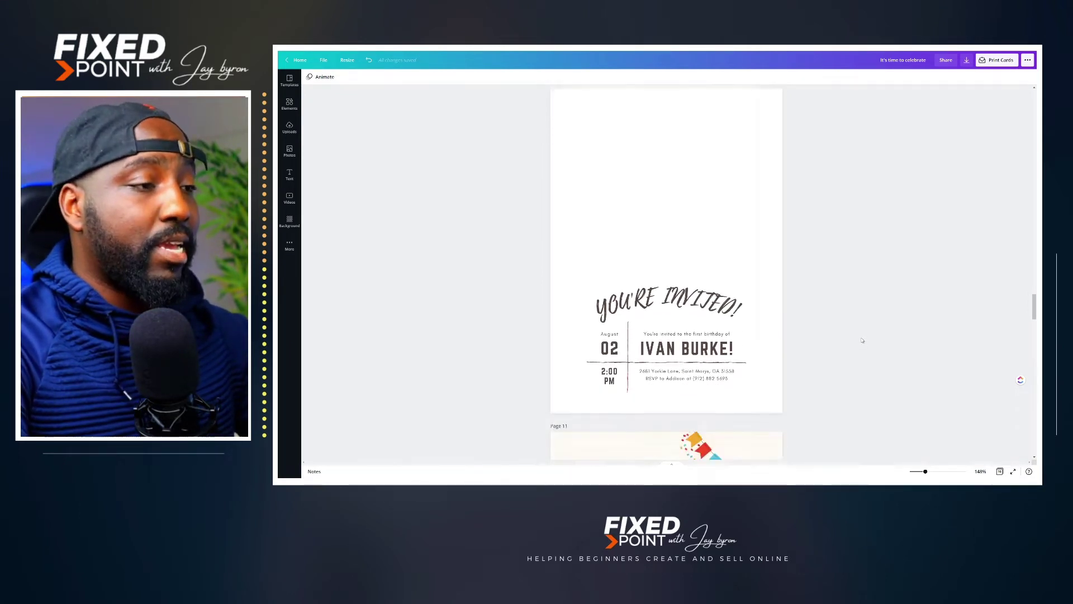
pyautogui.scroll(-1, 859, 333)
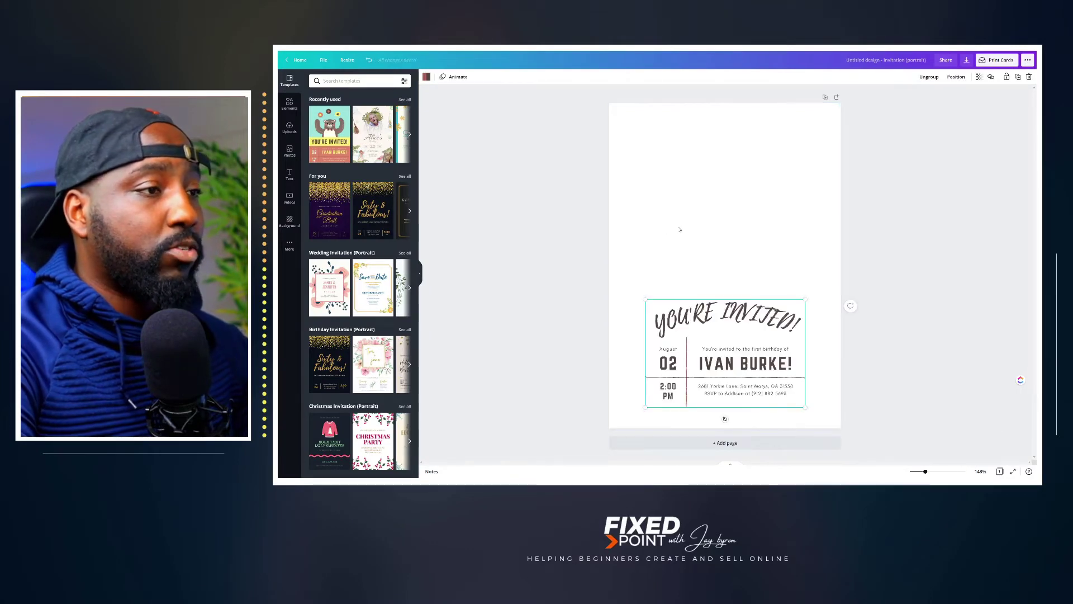
# Add the colourful flag bunting graphic and angle it diagonally across the invitation's upper-right corner.
pyautogui.click(819, 249)
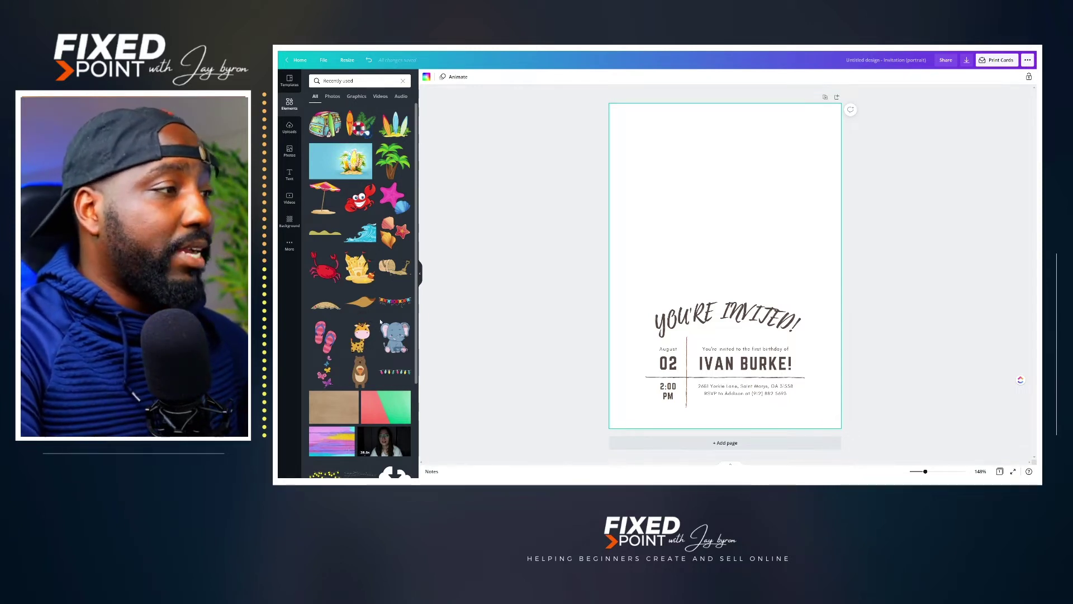
pyautogui.click(394, 304)
pyautogui.moveTo(715, 269); pyautogui.dragTo(780, 213)
pyautogui.moveTo(783, 144); pyautogui.dragTo(779, 131)
pyautogui.moveTo(828, 158); pyautogui.dragTo(882, 217)
pyautogui.click(693, 257)
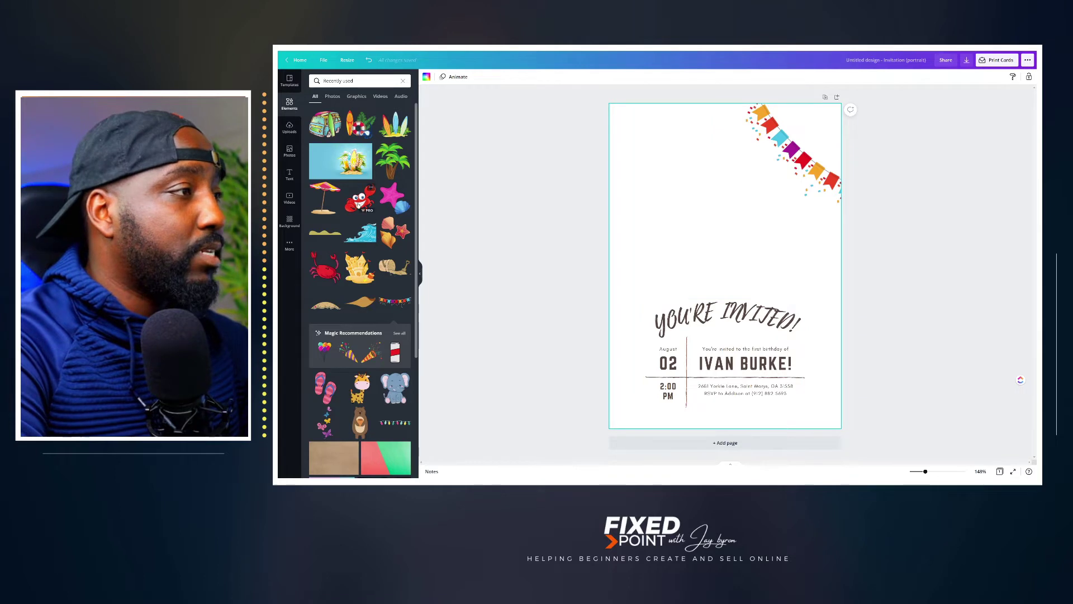
# Add the palm tree graphic, enlarge it and place it in the page's lower-left corner, partly off the edge.
pyautogui.click(394, 160)
pyautogui.moveTo(730, 252); pyautogui.dragTo(633, 232)
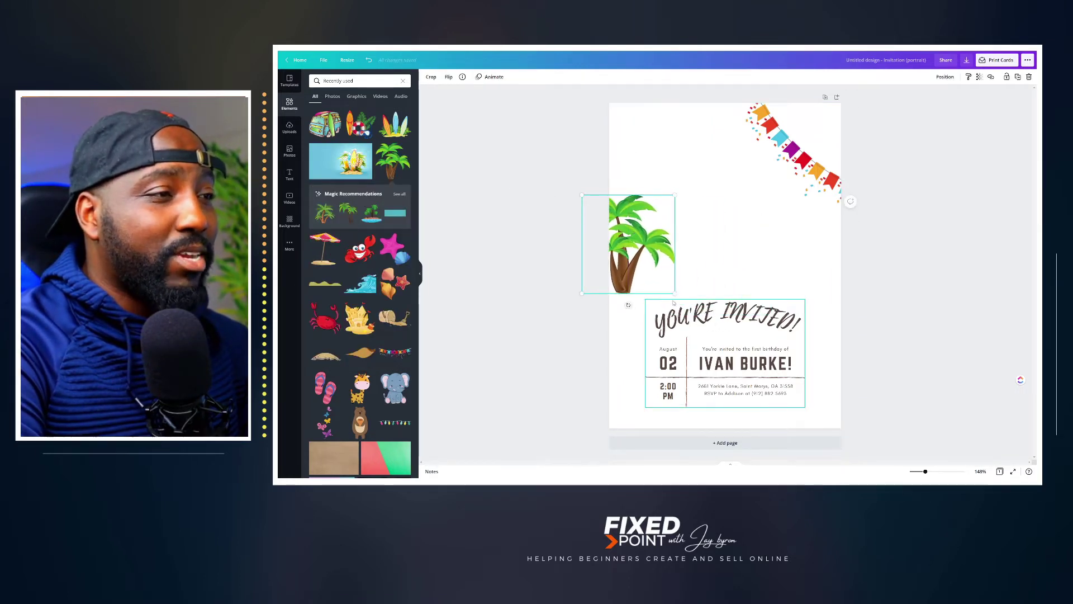
pyautogui.moveTo(676, 293); pyautogui.dragTo(709, 328)
pyautogui.moveTo(654, 280); pyautogui.dragTo(630, 293)
pyautogui.moveTo(621, 345); pyautogui.dragTo(723, 343)
pyautogui.moveTo(656, 286); pyautogui.dragTo(641, 367)
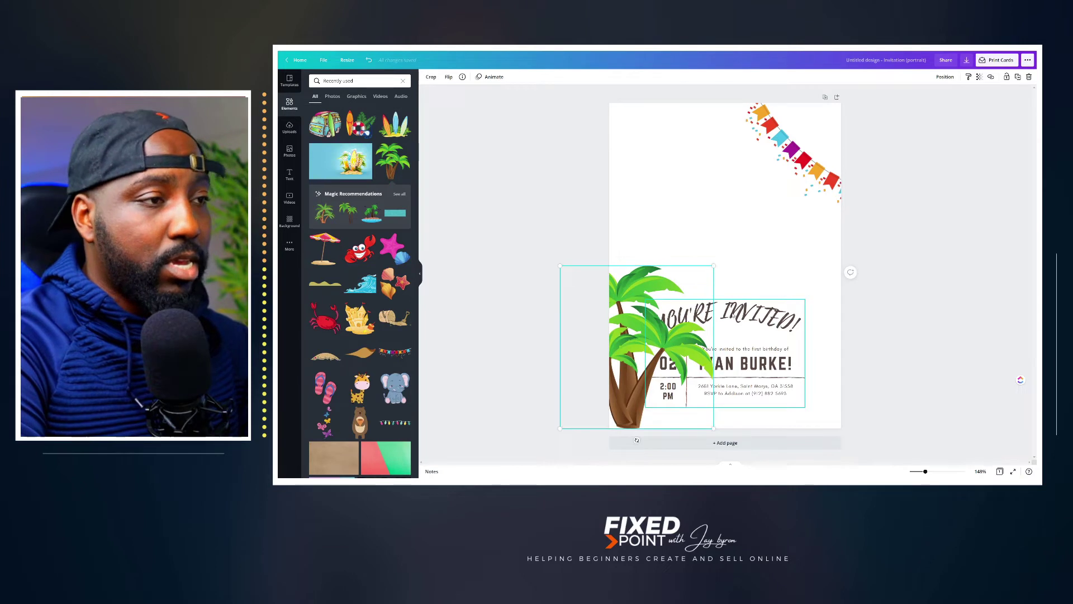
# Shrink the palm tree, tilt it clockwise and place it partly off the page's left edge above the date.
pyautogui.moveTo(634, 400); pyautogui.dragTo(656, 314)
pyautogui.moveTo(735, 343); pyautogui.dragTo(712, 317)
pyautogui.moveTo(661, 281); pyautogui.dragTo(654, 270)
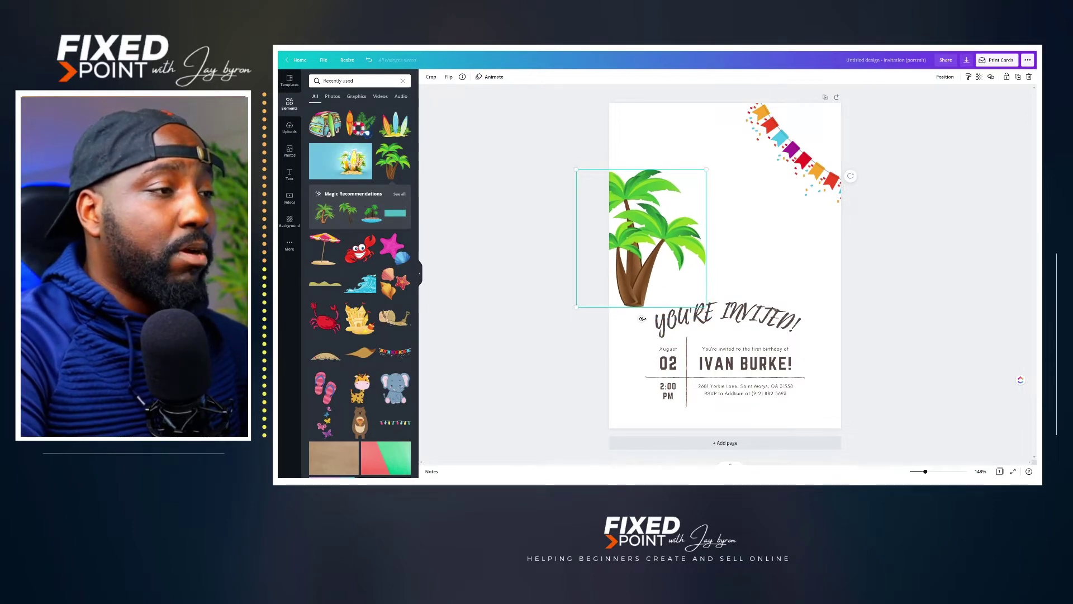
pyautogui.moveTo(643, 318); pyautogui.dragTo(610, 312)
pyautogui.moveTo(640, 264); pyautogui.dragTo(613, 288)
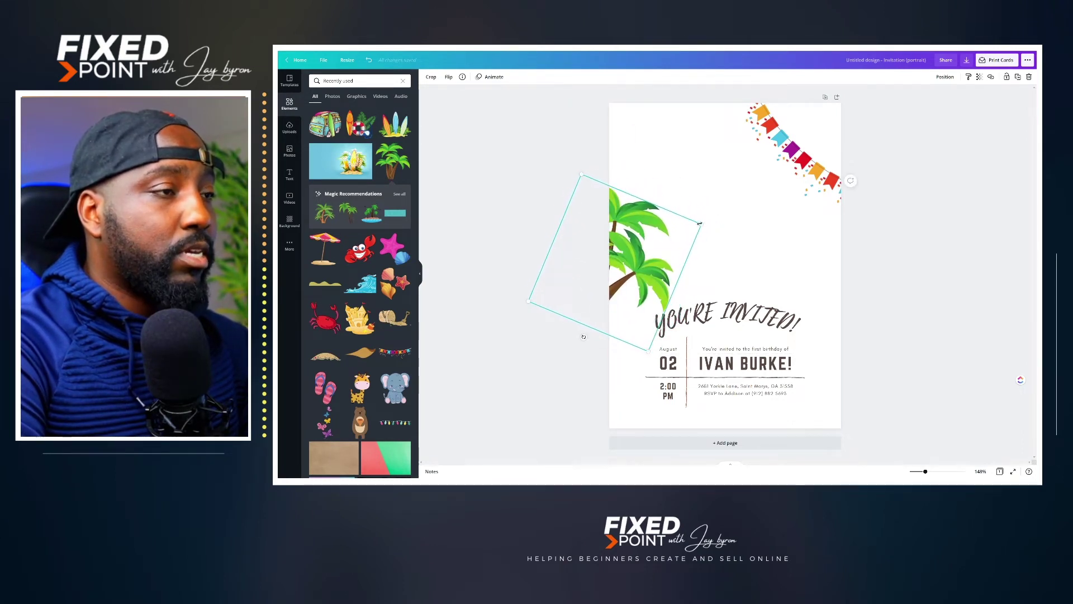
pyautogui.click(620, 379)
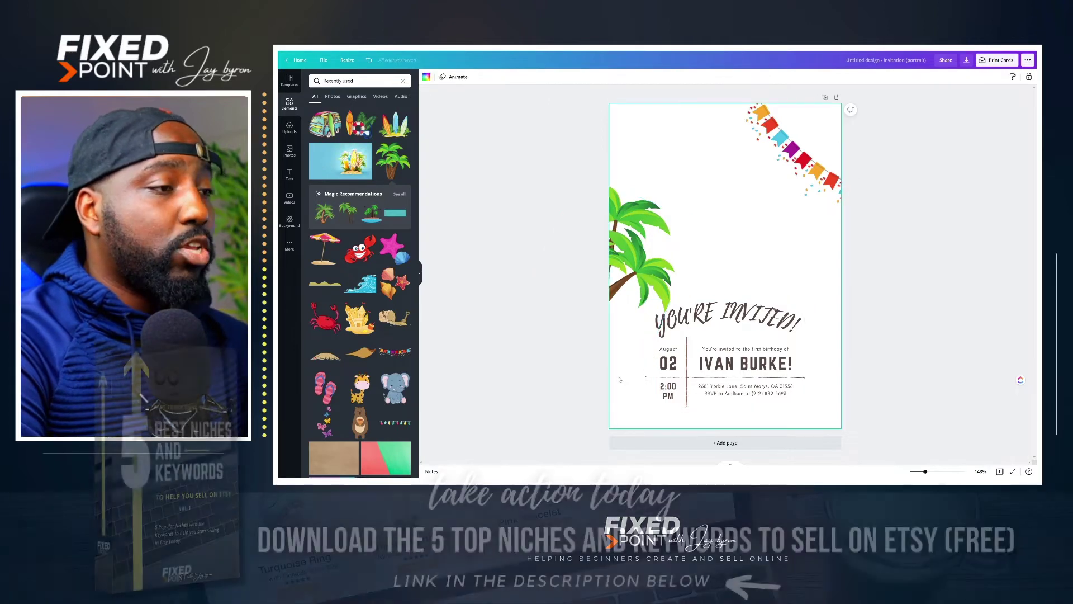
# Add the sandcastle graphic and centre it above the "You're Invited!" text.
pyautogui.click(364, 320)
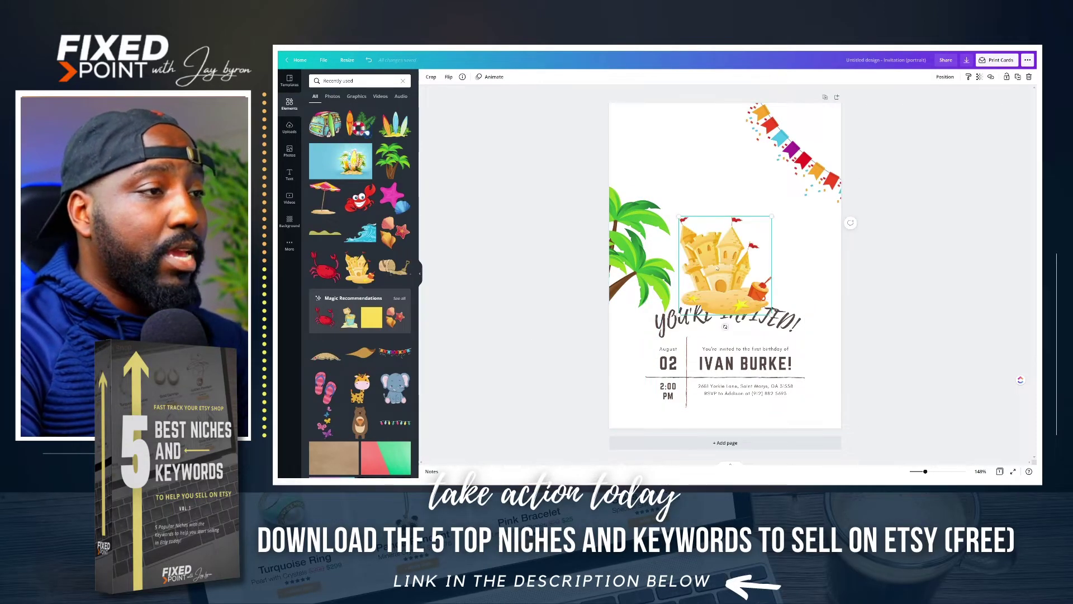
pyautogui.moveTo(717, 269); pyautogui.dragTo(736, 243)
pyautogui.click(785, 253)
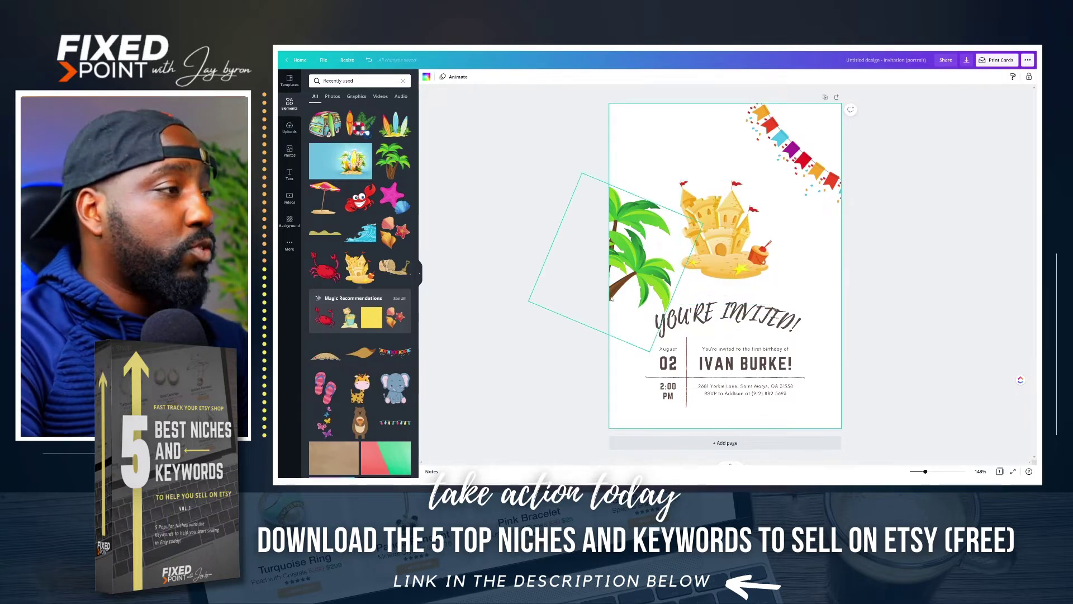
# Reduce the palm tree's size and tilt at the page's left edge, and shift the bunting further into the upper-right corner.
pyautogui.click(644, 276)
pyautogui.moveTo(645, 276); pyautogui.dragTo(640, 271)
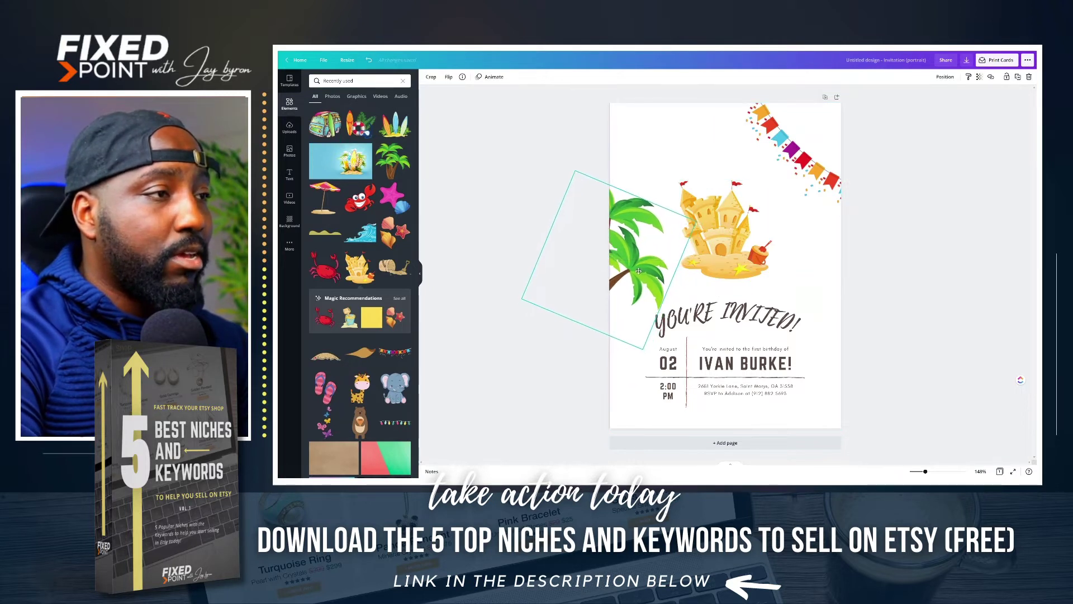
pyautogui.moveTo(643, 349); pyautogui.dragTo(602, 338)
pyautogui.moveTo(631, 265); pyautogui.dragTo(619, 292)
pyautogui.click(699, 288)
pyautogui.moveTo(734, 249); pyautogui.dragTo(734, 251)
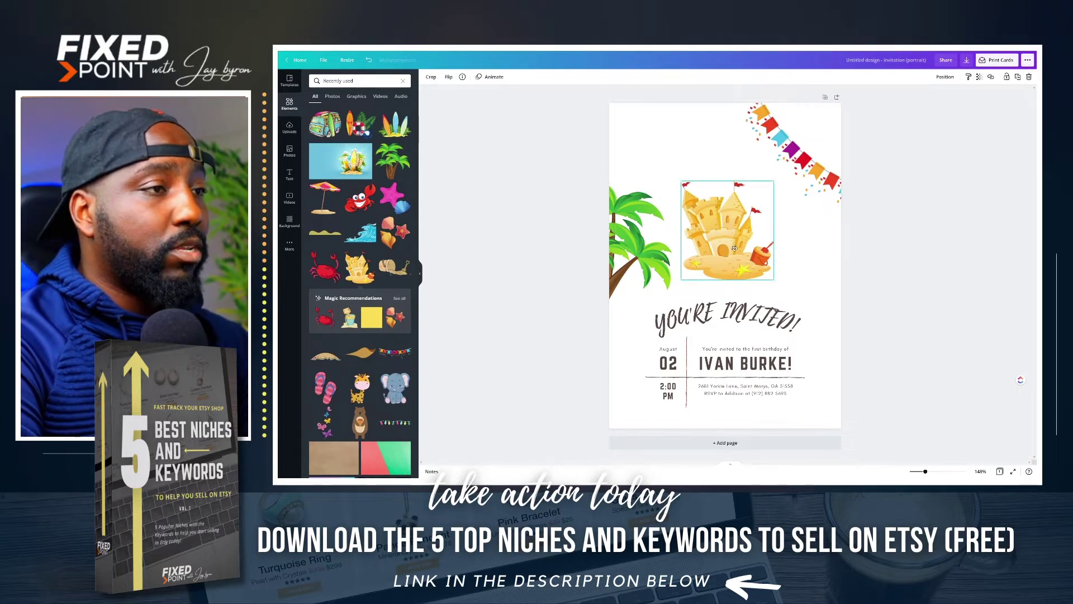
pyautogui.moveTo(811, 176); pyautogui.dragTo(815, 171)
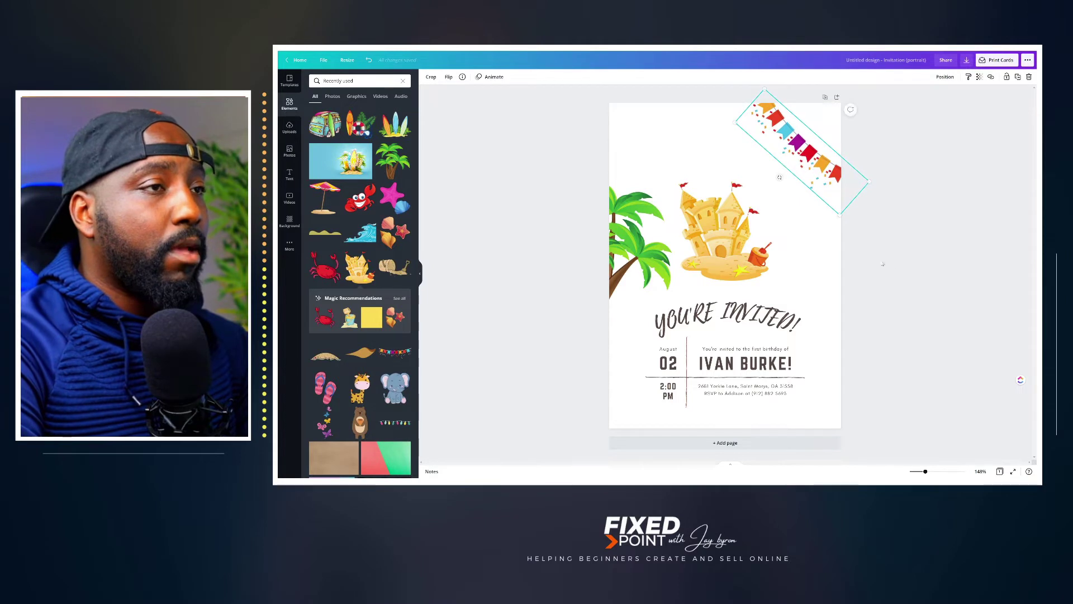
# Try the red crab graphic in place of the sandcastle, and remove the crab.
pyautogui.click(714, 253)
pyautogui.moveTo(714, 254); pyautogui.dragTo(712, 253)
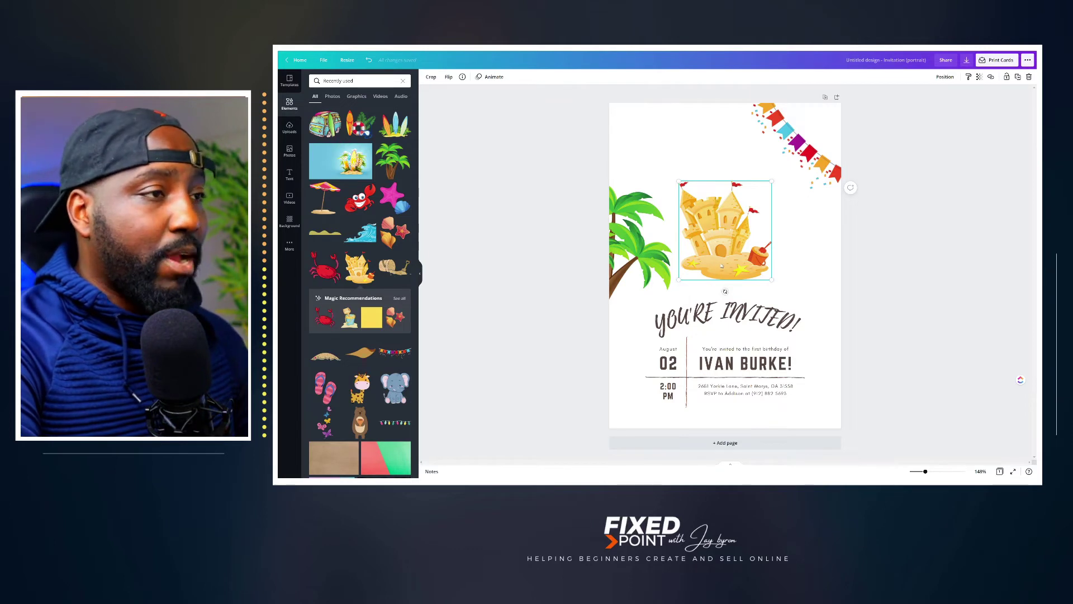
pyautogui.press('Delete')
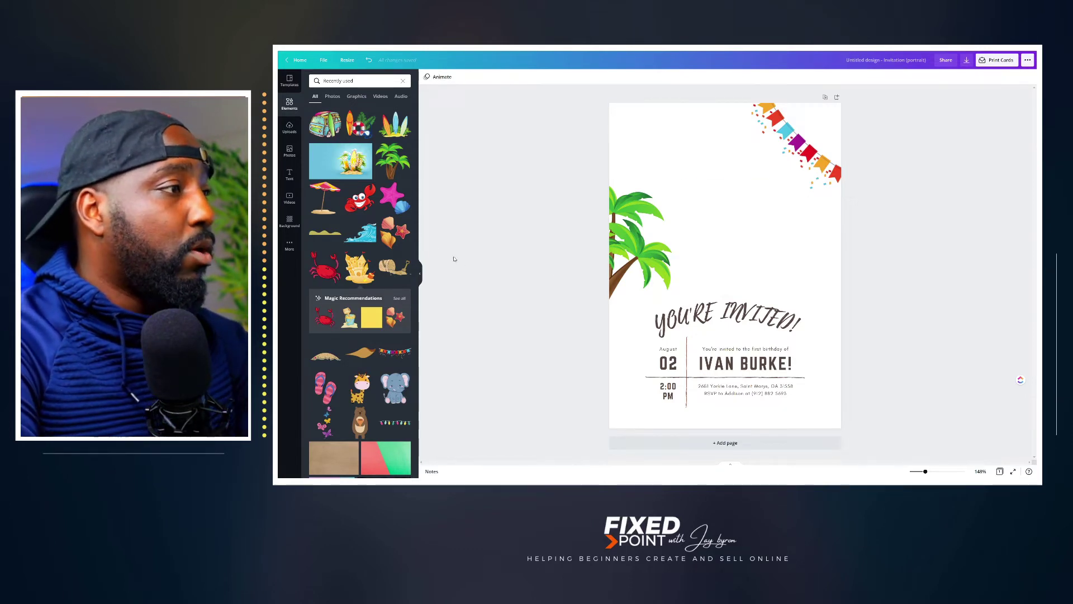
pyautogui.moveTo(331, 270); pyautogui.dragTo(719, 235)
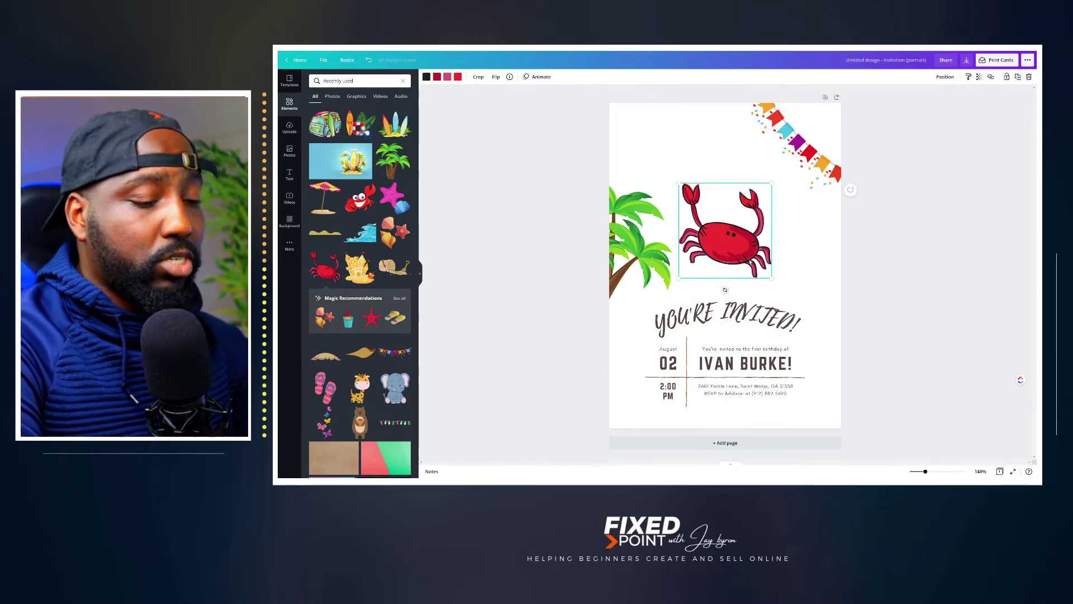
pyautogui.press('Delete')
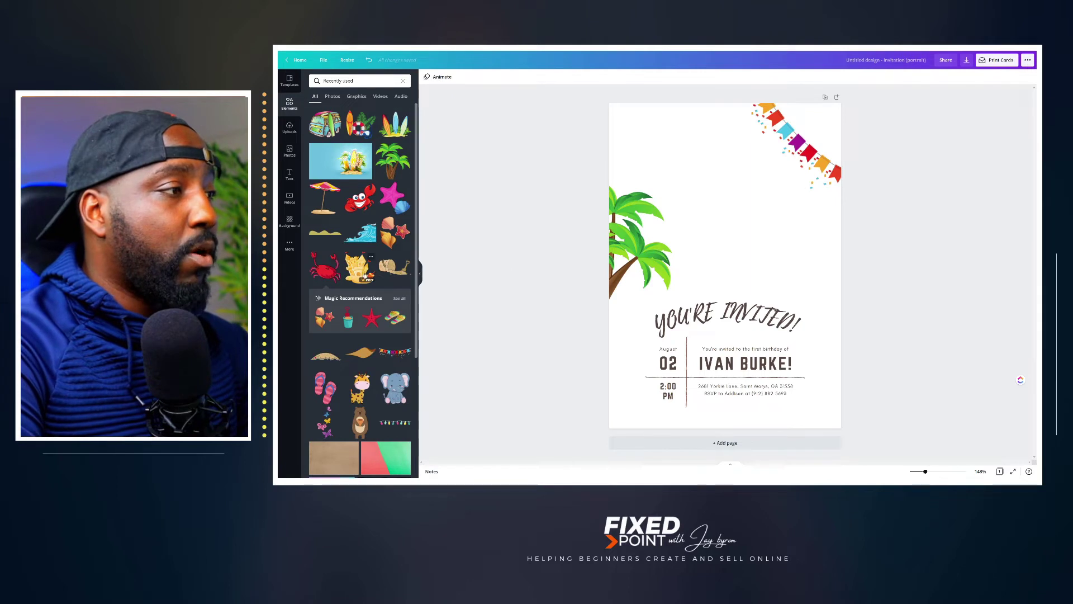
# Place the sandcastle graphic centred above the "You're Invited!" text, and shift the palm tree slightly further off the page's left edge.
pyautogui.click(359, 267)
pyautogui.moveTo(725, 267); pyautogui.dragTo(723, 235)
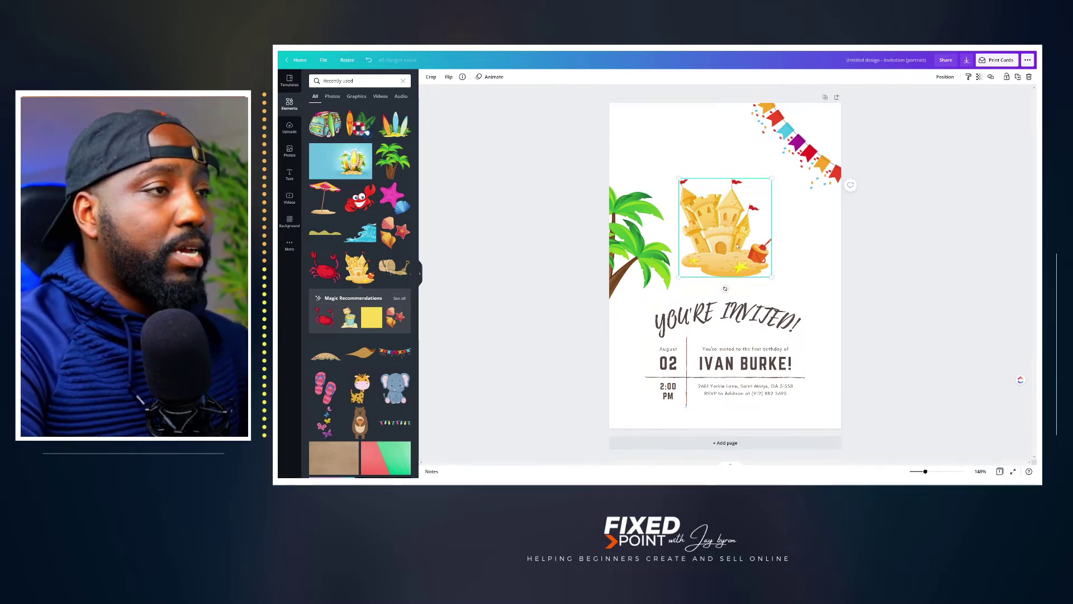
pyautogui.moveTo(735, 244); pyautogui.dragTo(736, 240)
pyautogui.click(915, 255)
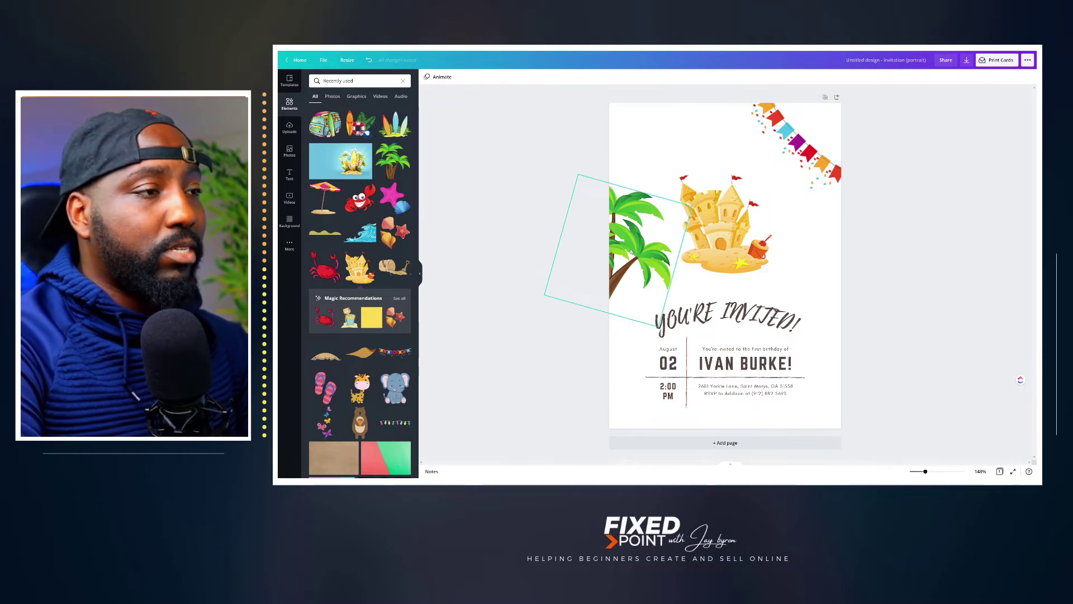
pyautogui.moveTo(630, 252); pyautogui.dragTo(625, 247)
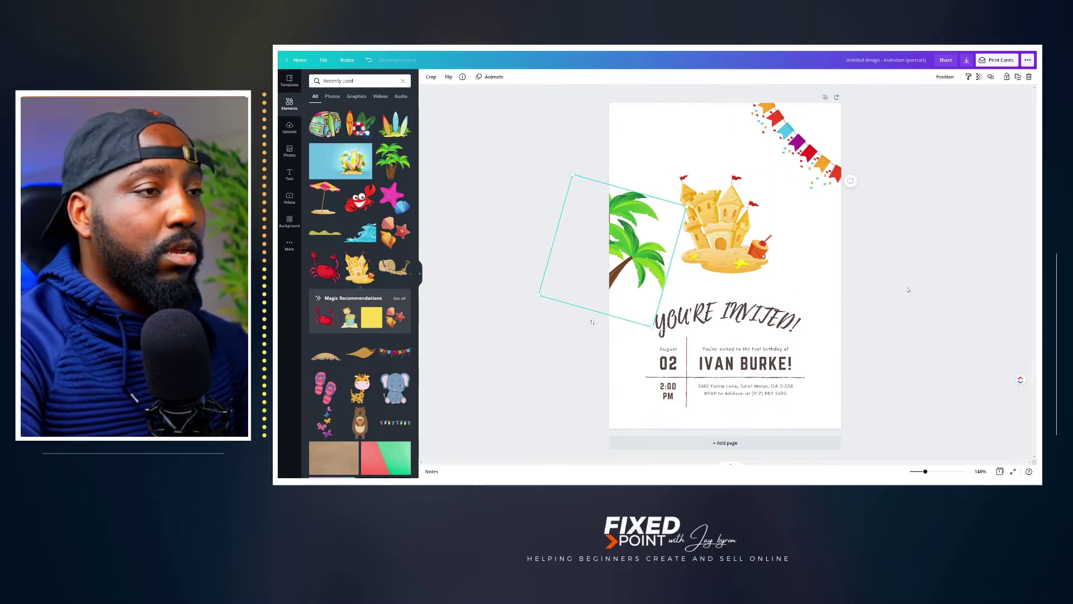
pyautogui.click(510, 328)
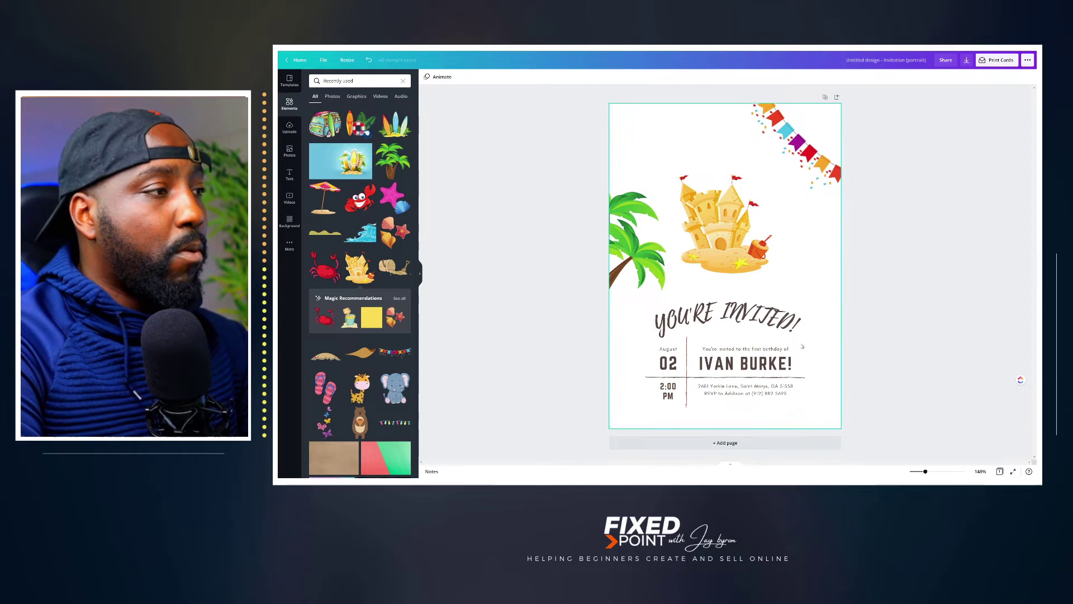
# Add the seashells graphic, shrink it and place it partly off the page's lower-right corner.
pyautogui.click(401, 237)
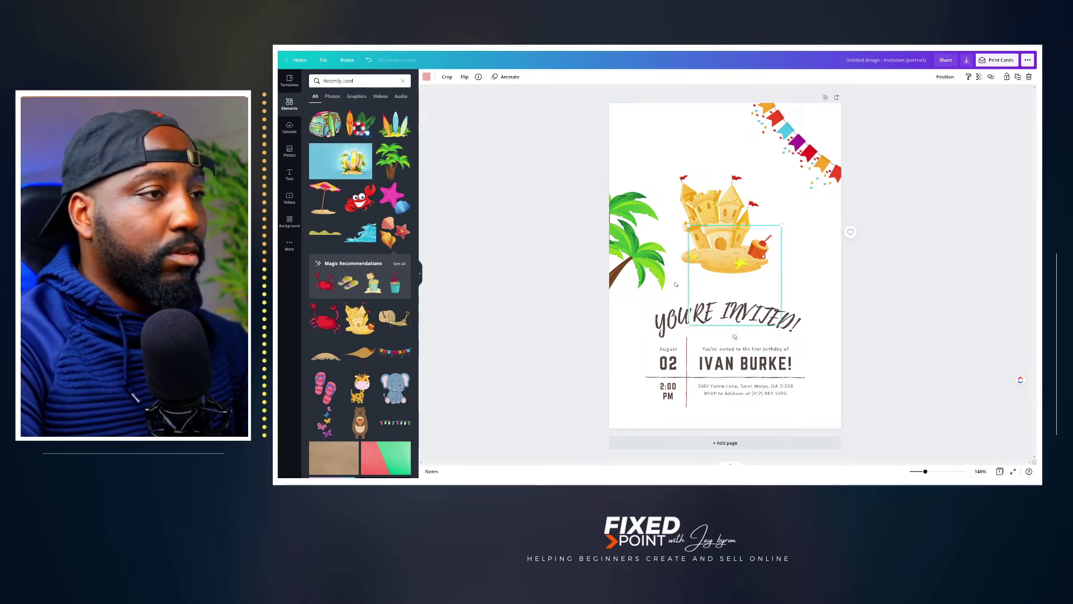
pyautogui.moveTo(688, 226); pyautogui.dragTo(826, 392)
pyautogui.press('Delete')
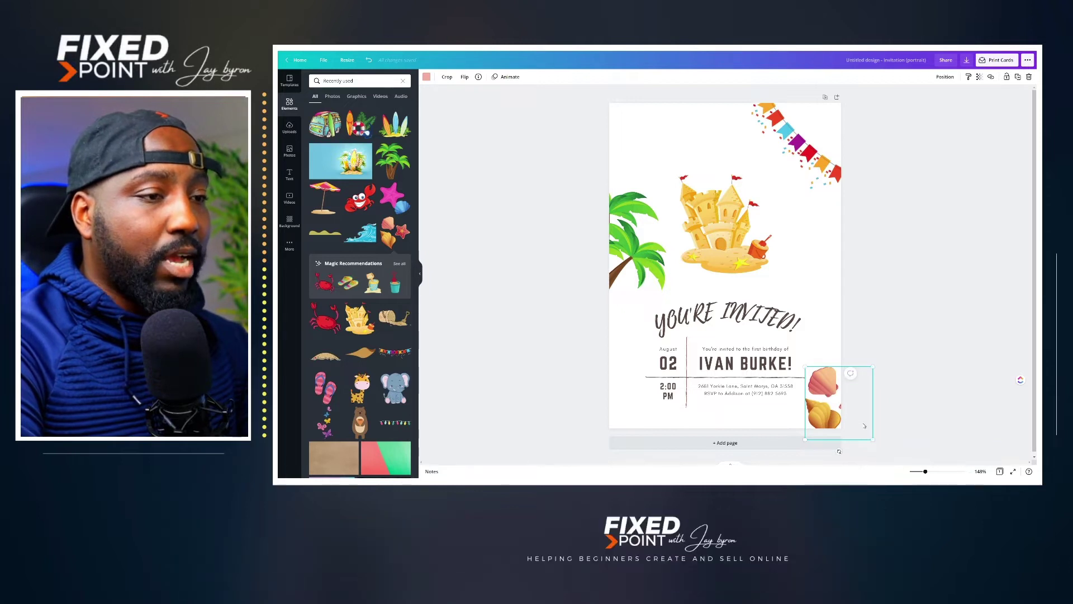
pyautogui.moveTo(874, 439); pyautogui.dragTo(865, 434)
# Try repositioning and duplicating the seashells graphic, and remove the extra copy.
pyautogui.moveTo(836, 399); pyautogui.dragTo(647, 395)
pyautogui.hotkey('ctrl', 'd')
pyautogui.press('Delete')
pyautogui.click(819, 410)
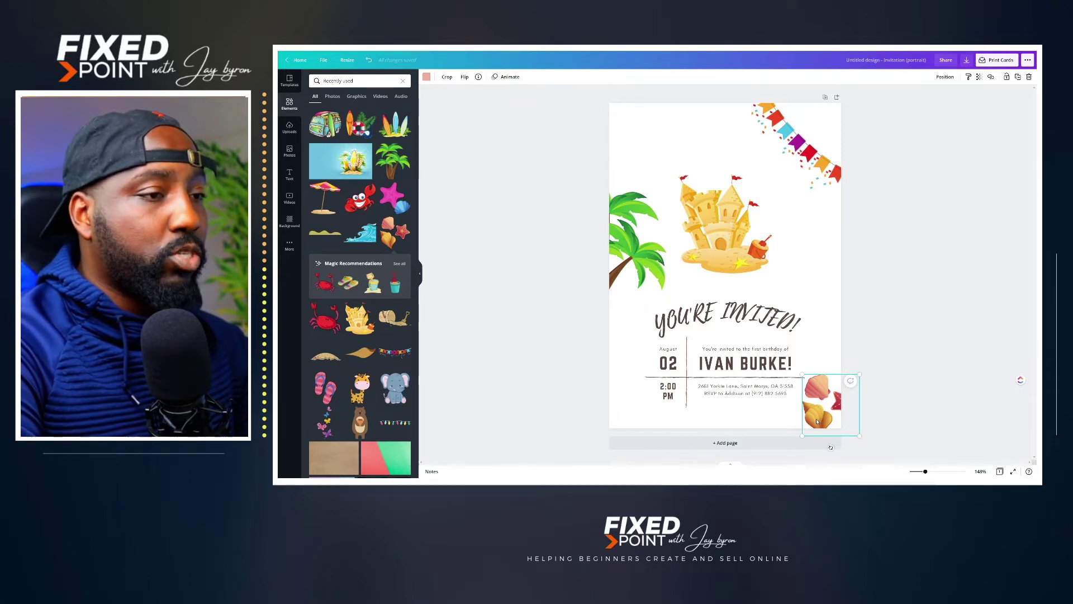
pyautogui.hotkey('shift', 'Right')
pyautogui.hotkey('shift', 'Down')
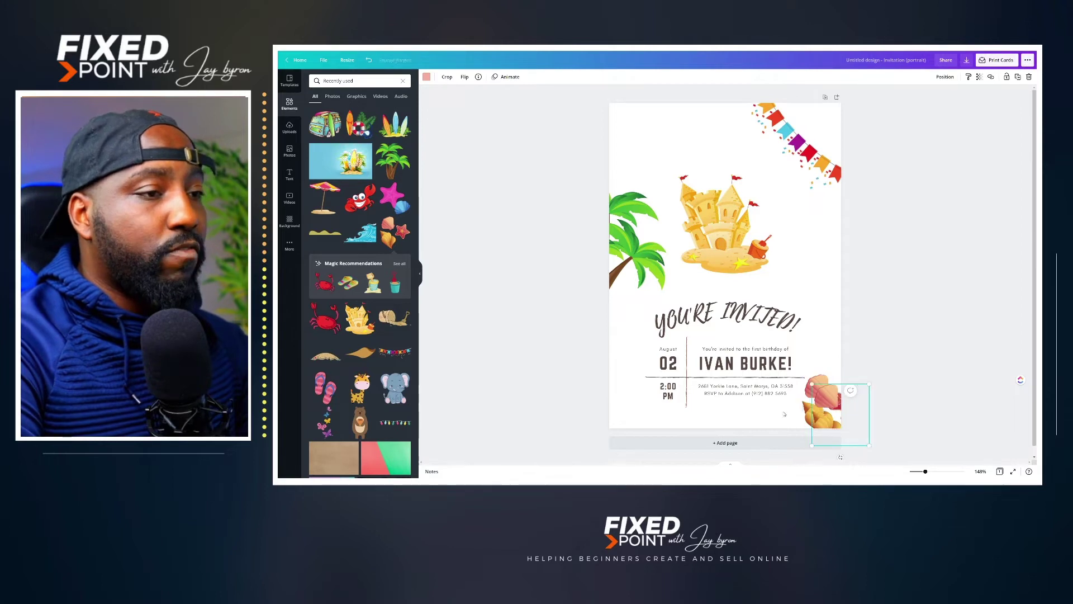
pyautogui.moveTo(828, 418)
pyautogui.mouseDown()
pyautogui.moveTo(651, 408)
pyautogui.moveTo(820, 412)
pyautogui.mouseUp()
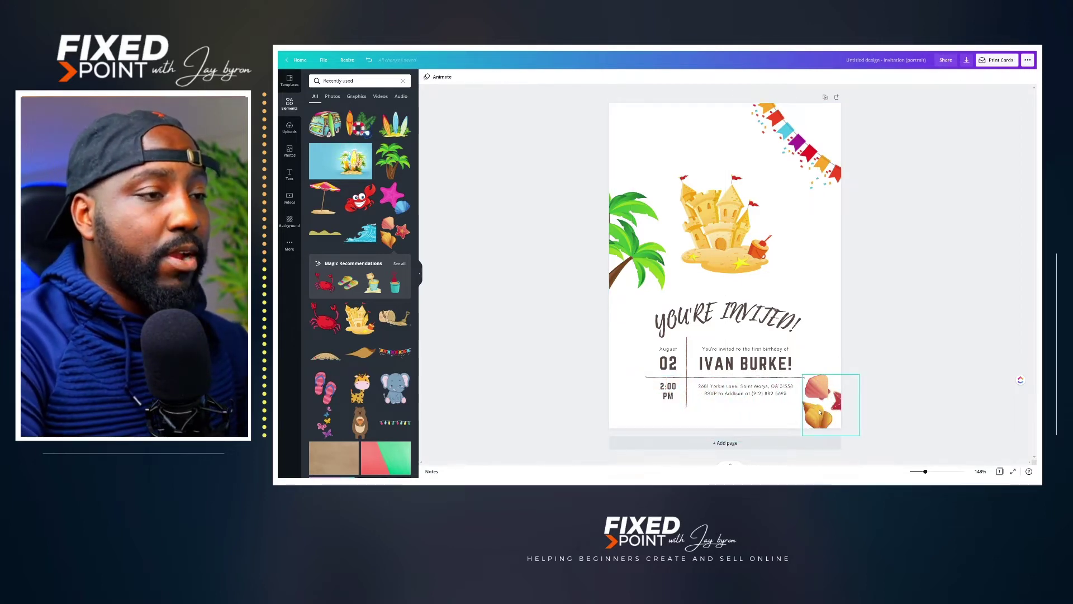
# Duplicate the seashells graphic, place the copy in the page's lower-left corner, and shift the original slightly inward.
pyautogui.rightClick(819, 412)
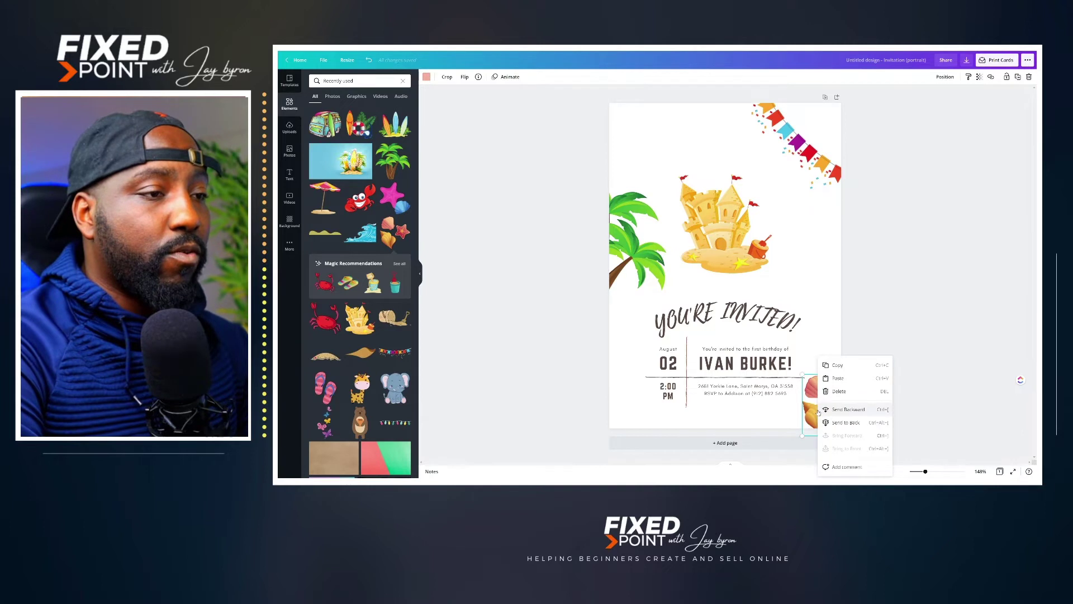
pyautogui.click(841, 366)
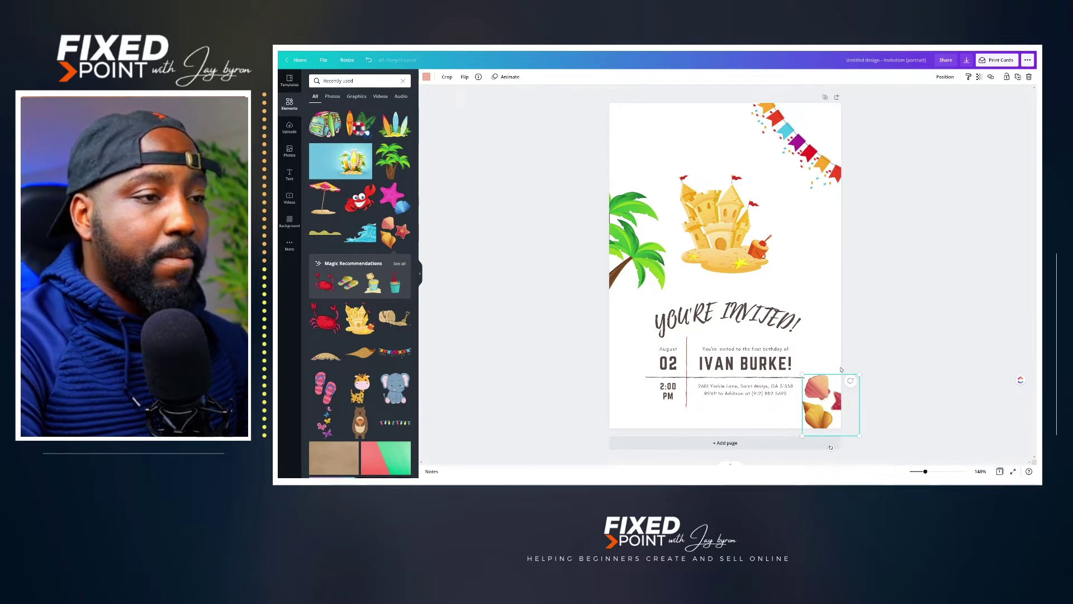
pyautogui.click(632, 412)
pyautogui.rightClick(631, 412)
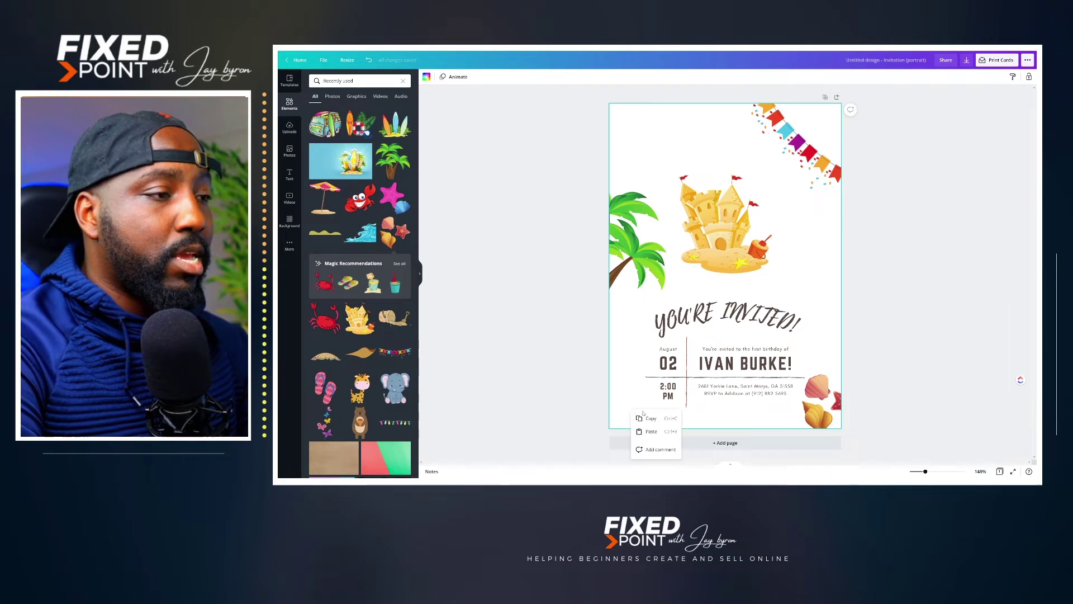
pyautogui.click(653, 431)
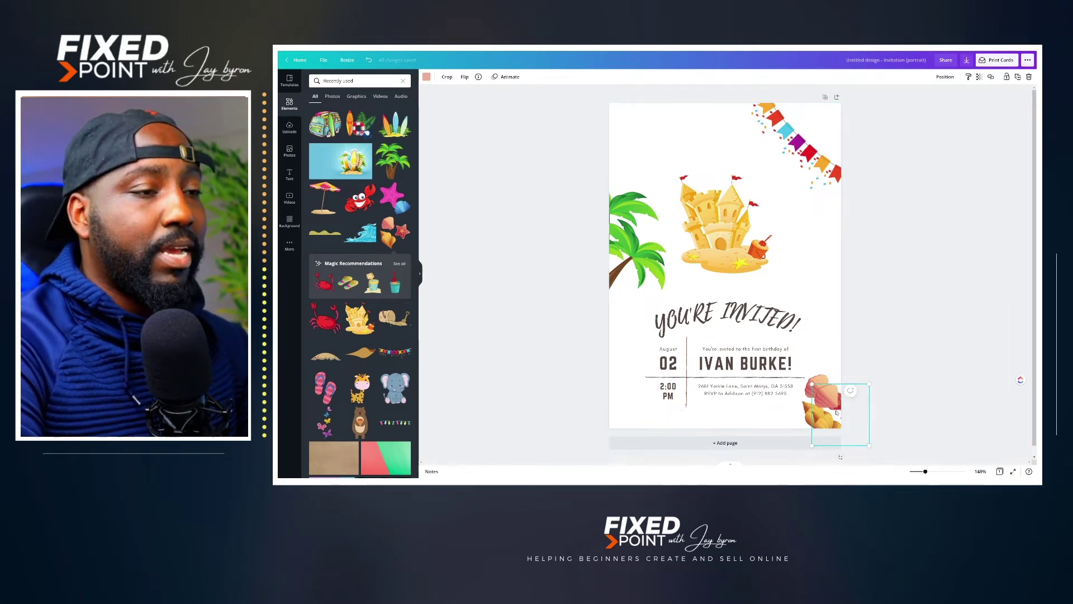
pyautogui.moveTo(829, 416); pyautogui.dragTo(617, 407)
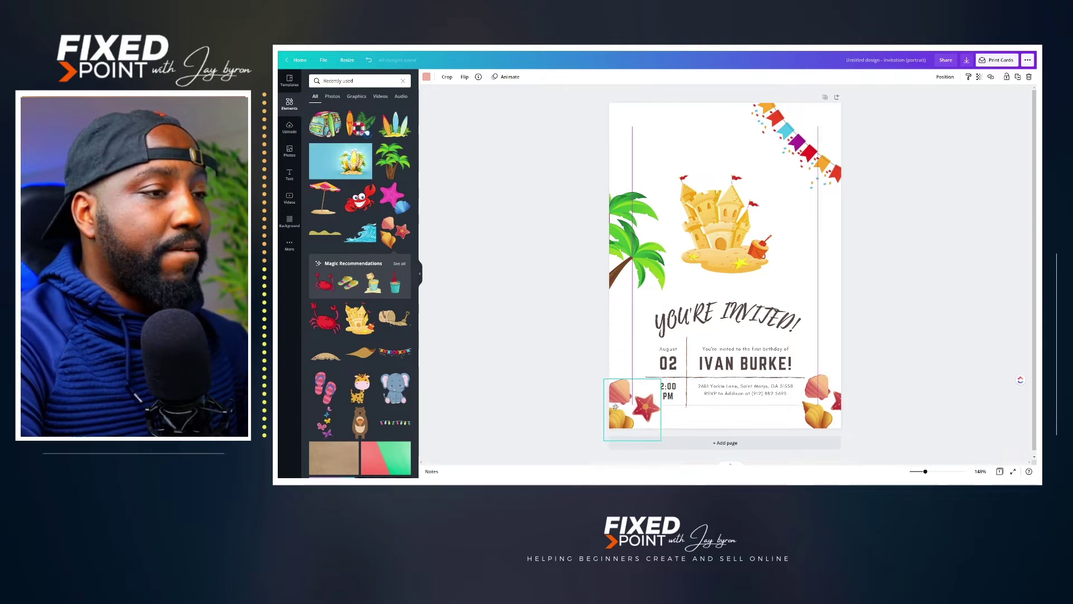
pyautogui.moveTo(812, 412)
pyautogui.mouseDown()
pyautogui.moveTo(803, 381)
pyautogui.moveTo(816, 407)
pyautogui.moveTo(801, 412)
pyautogui.mouseUp()
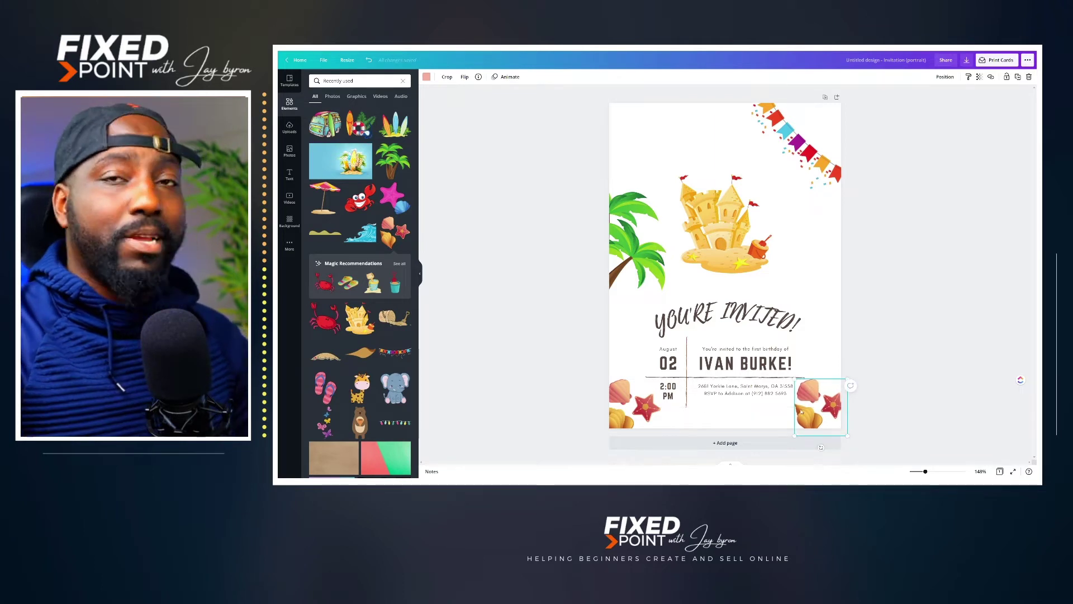
# Flip the lower-left seashells horizontally and vertically, and shift both seashell graphics partly off the page's lower corners.
pyautogui.click(635, 410)
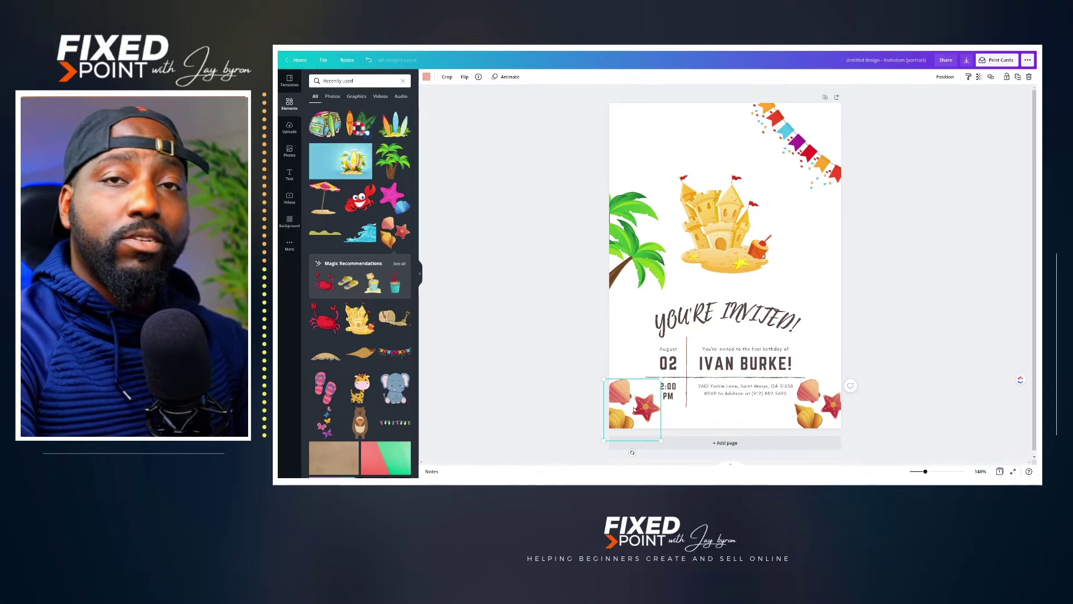
pyautogui.click(464, 78)
pyautogui.click(484, 94)
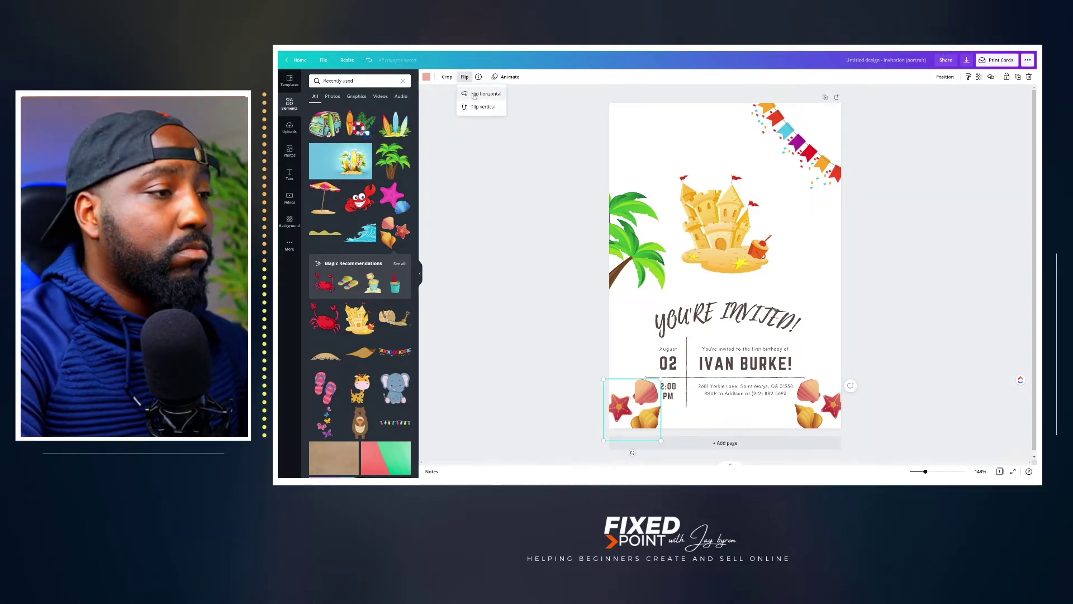
pyautogui.click(484, 108)
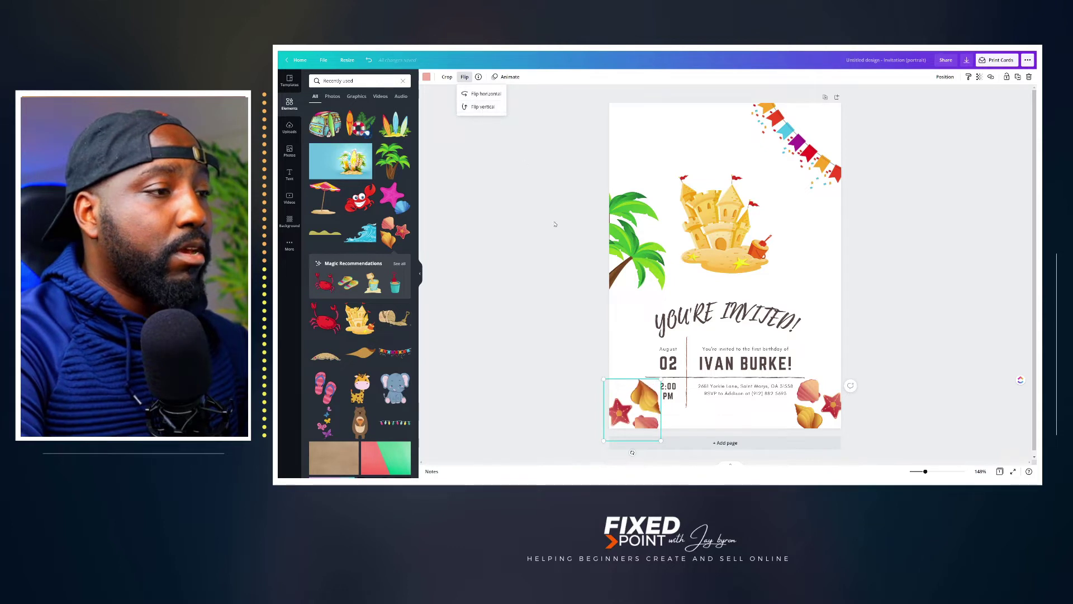
pyautogui.click(691, 425)
pyautogui.moveTo(647, 416); pyautogui.dragTo(635, 413)
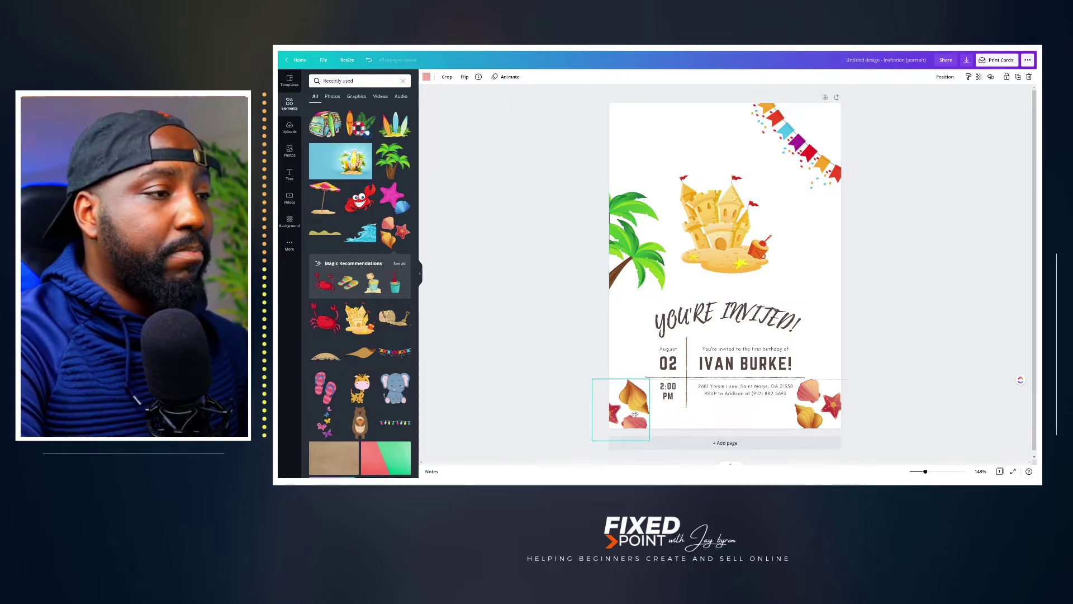
pyautogui.moveTo(813, 413); pyautogui.dragTo(818, 420)
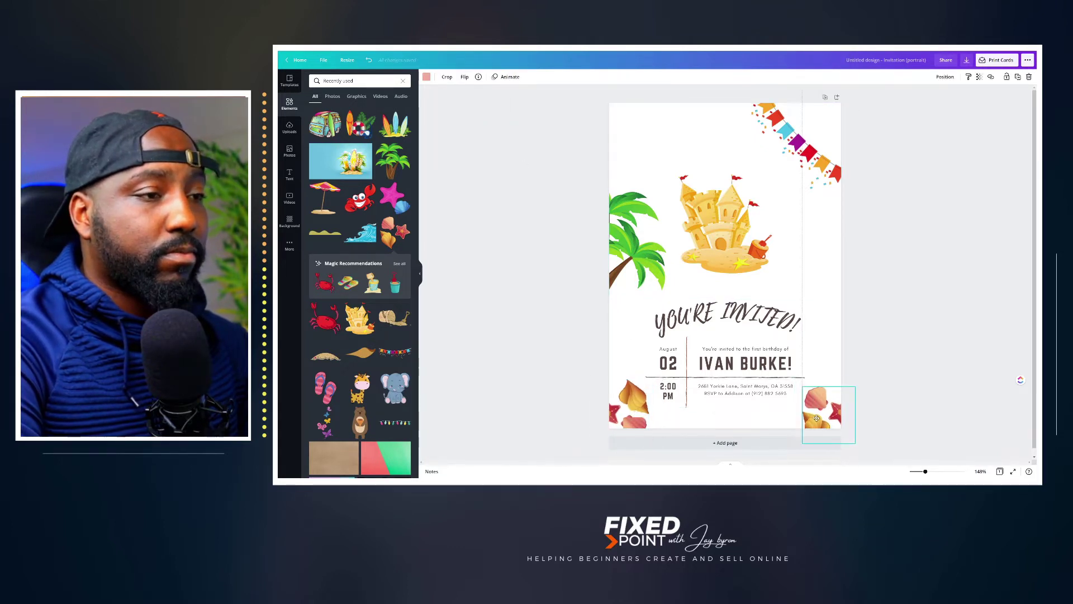
pyautogui.click(912, 315)
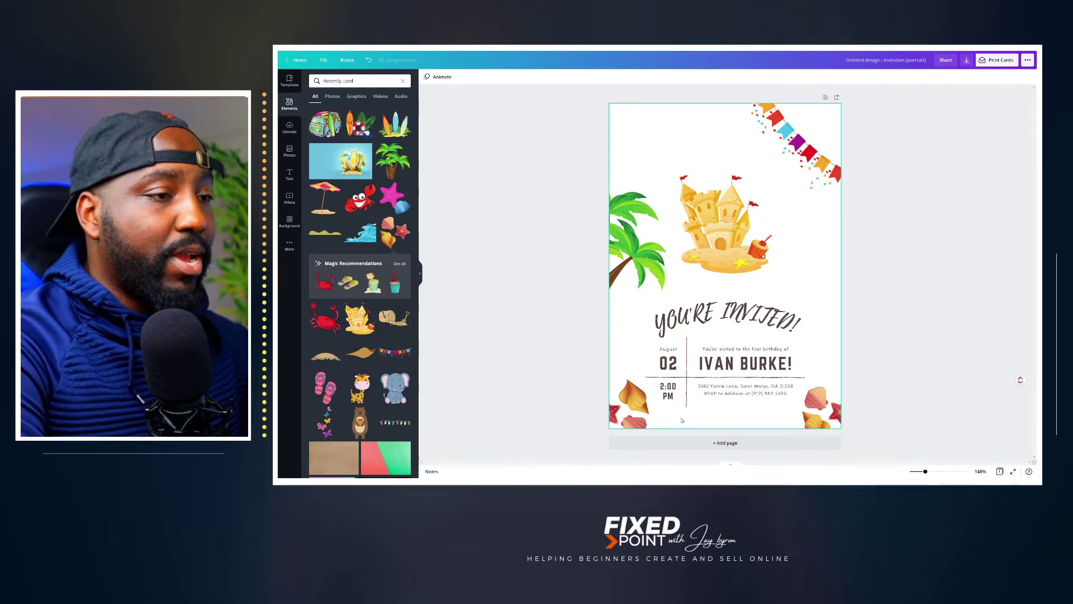
# Add the sand mound graphic, resize it and centre it on the page's bottom edge between the seashells.
pyautogui.click(335, 359)
pyautogui.moveTo(730, 280); pyautogui.dragTo(630, 458)
pyautogui.moveTo(743, 422); pyautogui.dragTo(763, 410)
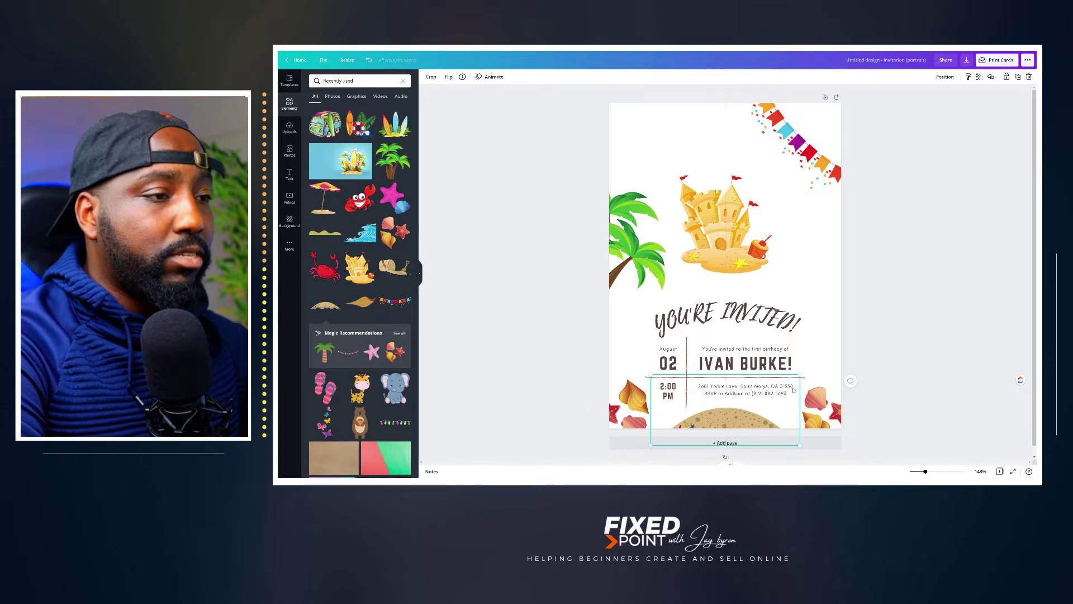
pyautogui.moveTo(798, 374); pyautogui.dragTo(817, 366)
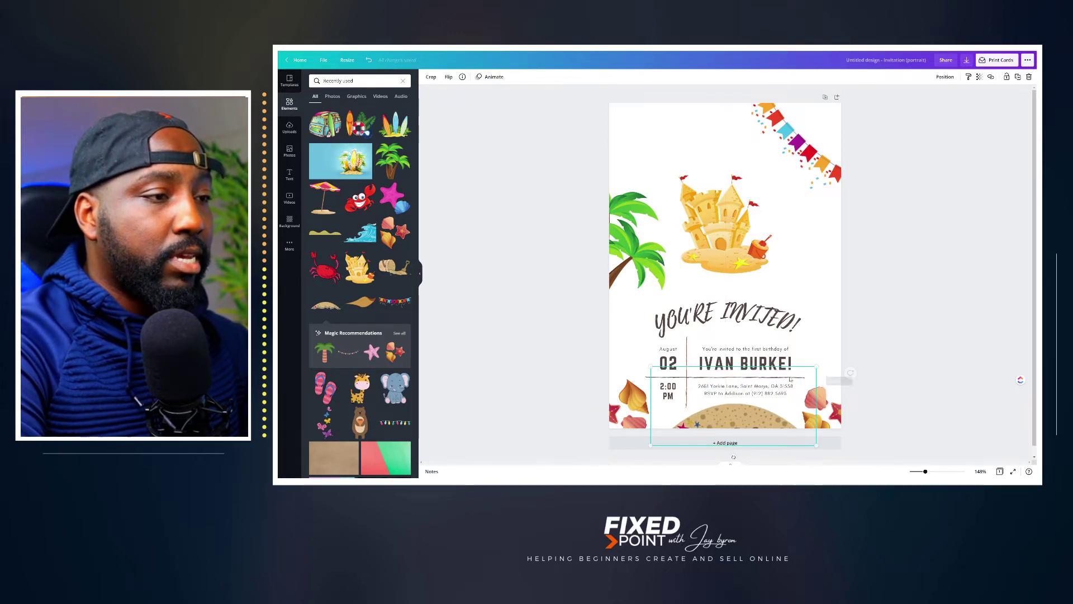
pyautogui.moveTo(743, 425); pyautogui.dragTo(733, 421)
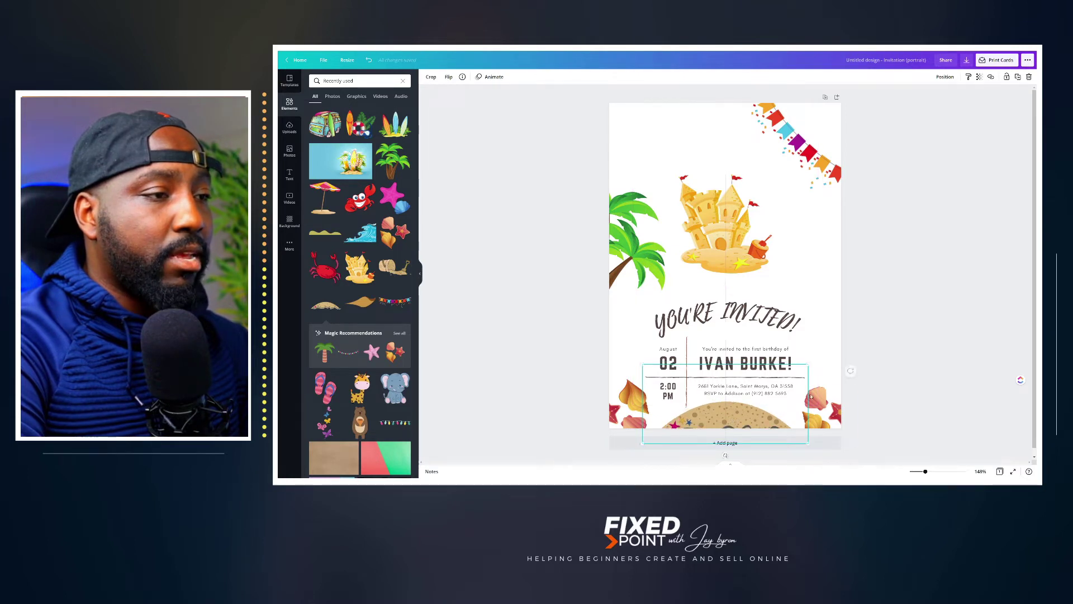
pyautogui.moveTo(713, 426); pyautogui.dragTo(723, 423)
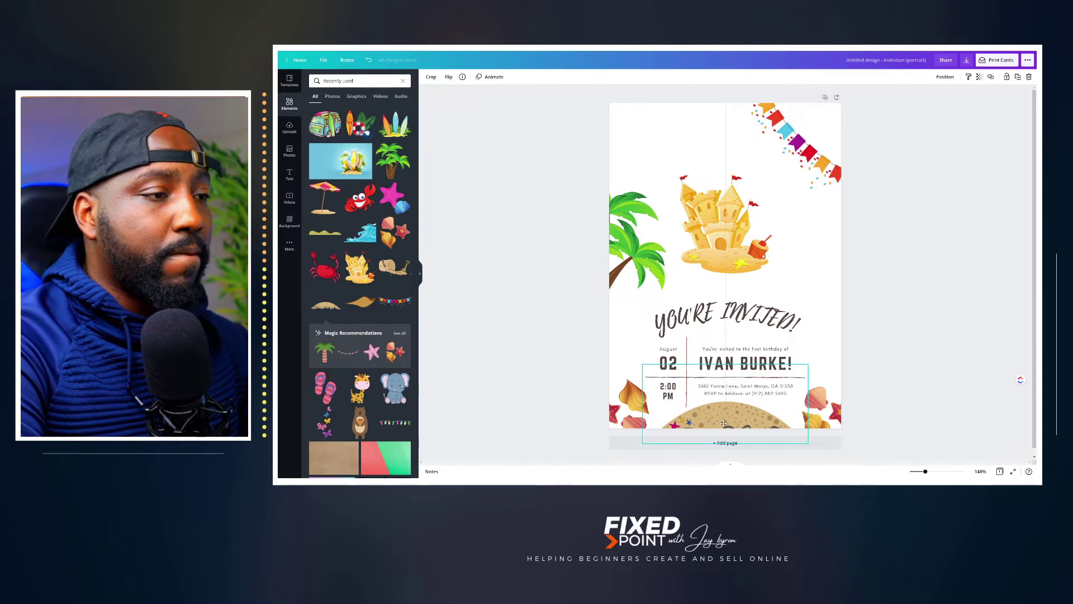
pyautogui.click(912, 310)
# Add the pink starfish graphic, shrink it and place it partly off the page's right edge, shifting the bunting further outward.
pyautogui.click(752, 254)
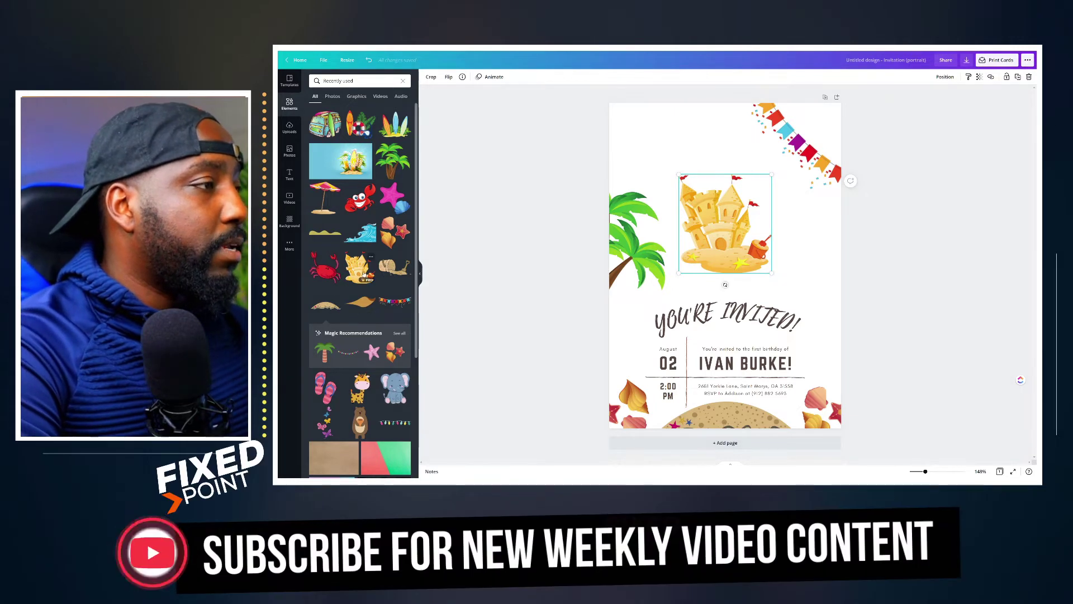
pyautogui.click(390, 194)
pyautogui.moveTo(726, 240); pyautogui.dragTo(848, 238)
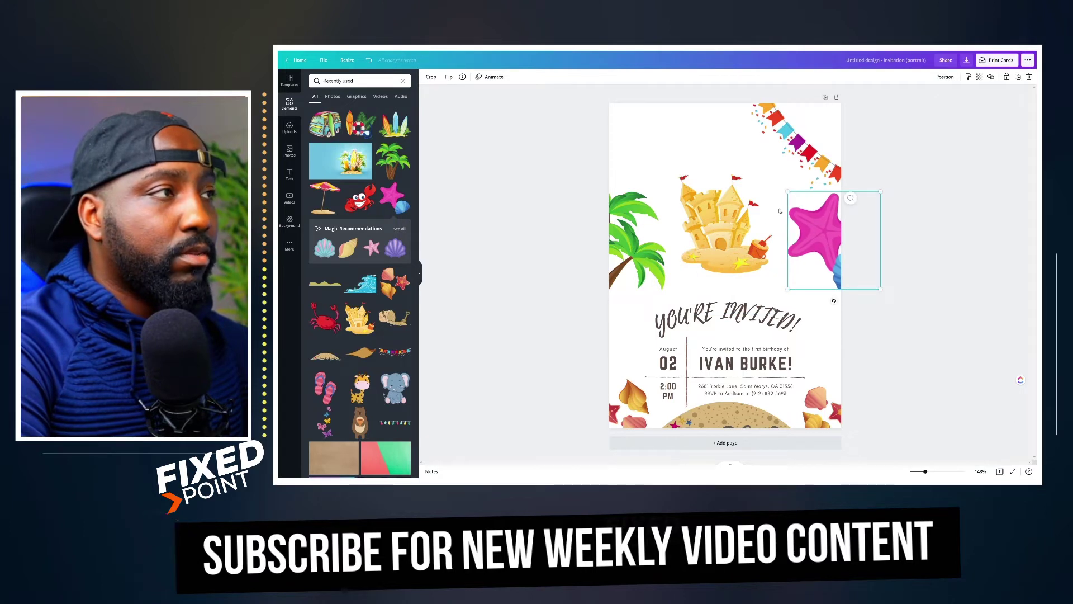
pyautogui.moveTo(789, 194); pyautogui.dragTo(791, 200)
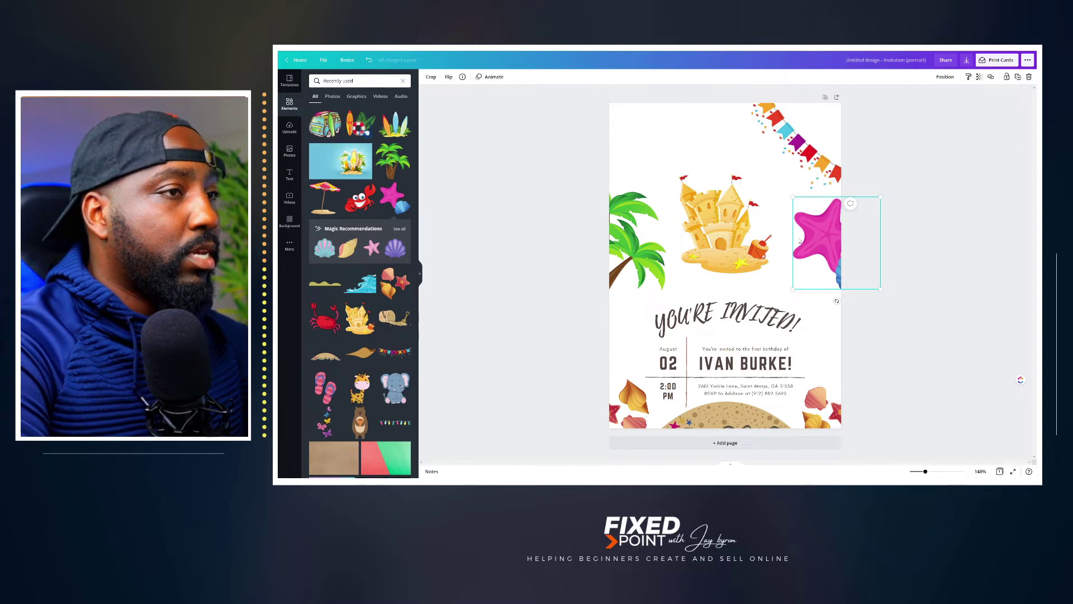
pyautogui.moveTo(827, 246); pyautogui.dragTo(833, 251)
pyautogui.moveTo(814, 157); pyautogui.dragTo(824, 154)
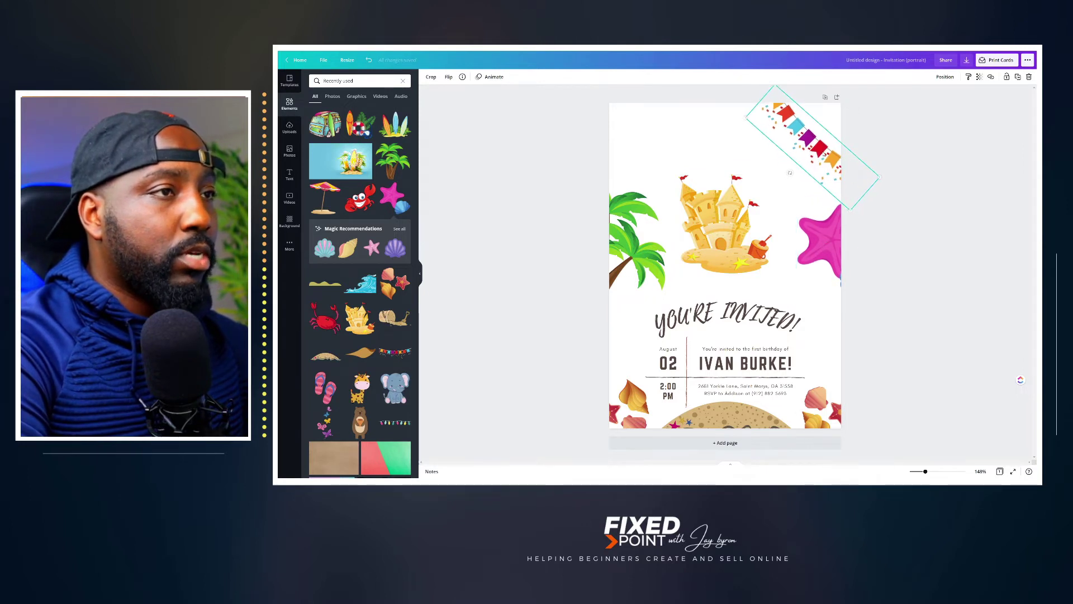
pyautogui.moveTo(825, 234); pyautogui.dragTo(829, 236)
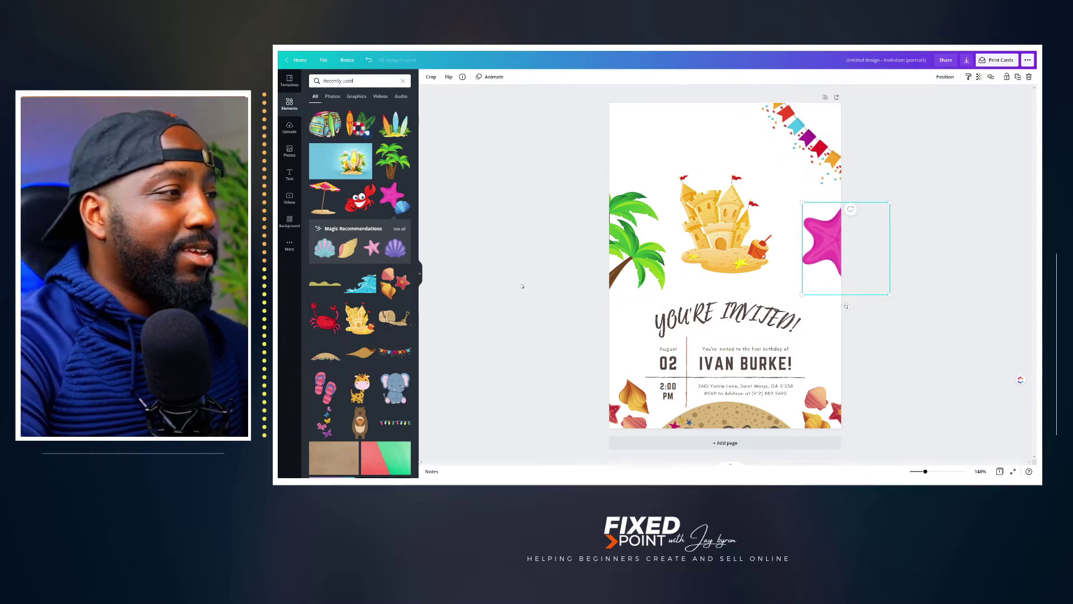
# Add the teal seashell partly off the page's upper-left corner, and shift the starfish, bunting and palm tree further outward.
pyautogui.click(325, 248)
pyautogui.moveTo(725, 320); pyautogui.dragTo(611, 147)
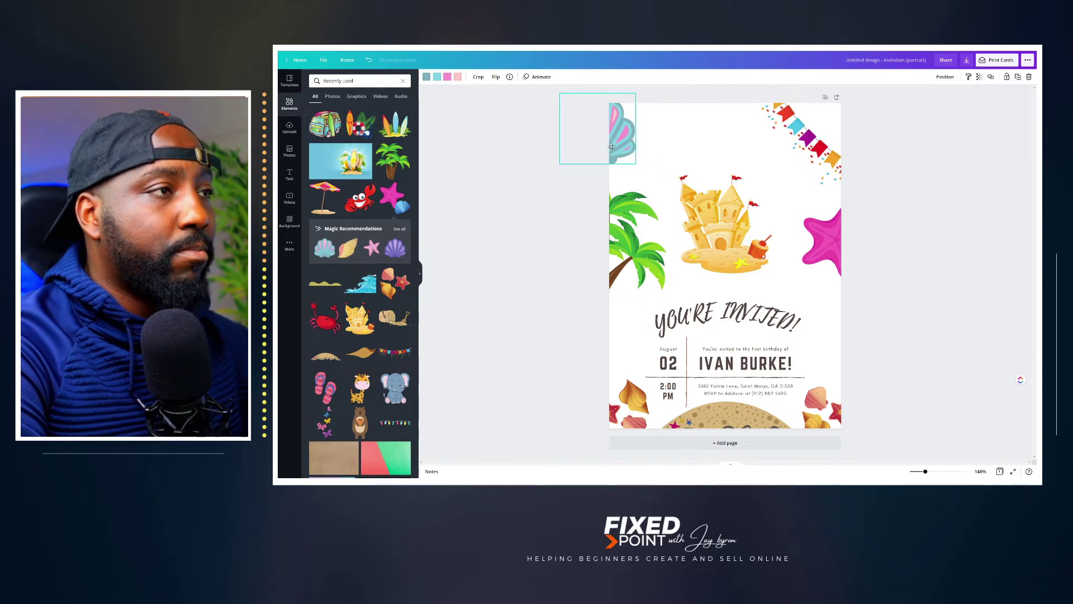
pyautogui.moveTo(816, 244); pyautogui.dragTo(826, 249)
pyautogui.moveTo(799, 152); pyautogui.dragTo(814, 146)
pyautogui.moveTo(611, 214); pyautogui.dragTo(600, 219)
# Enlarge and recentre the sandcastle above the "You're Invited!" text, and nudge the teal seashell further into the upper-left corner.
pyautogui.click(755, 267)
pyautogui.moveTo(771, 272); pyautogui.dragTo(792, 294)
pyautogui.moveTo(743, 248); pyautogui.dragTo(734, 246)
pyautogui.click(624, 132)
pyautogui.moveTo(623, 132); pyautogui.dragTo(623, 128)
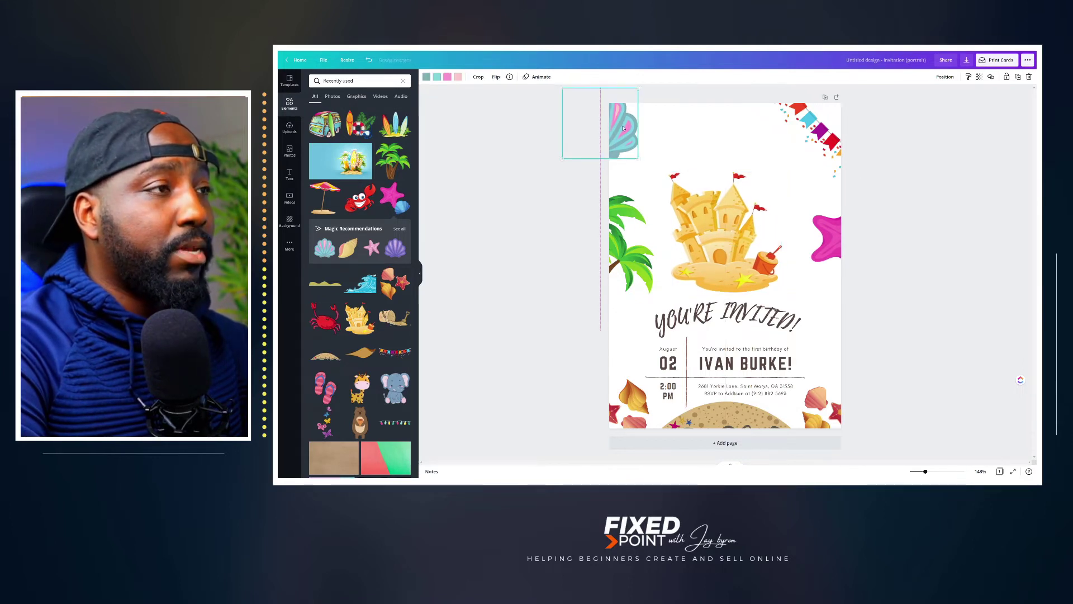
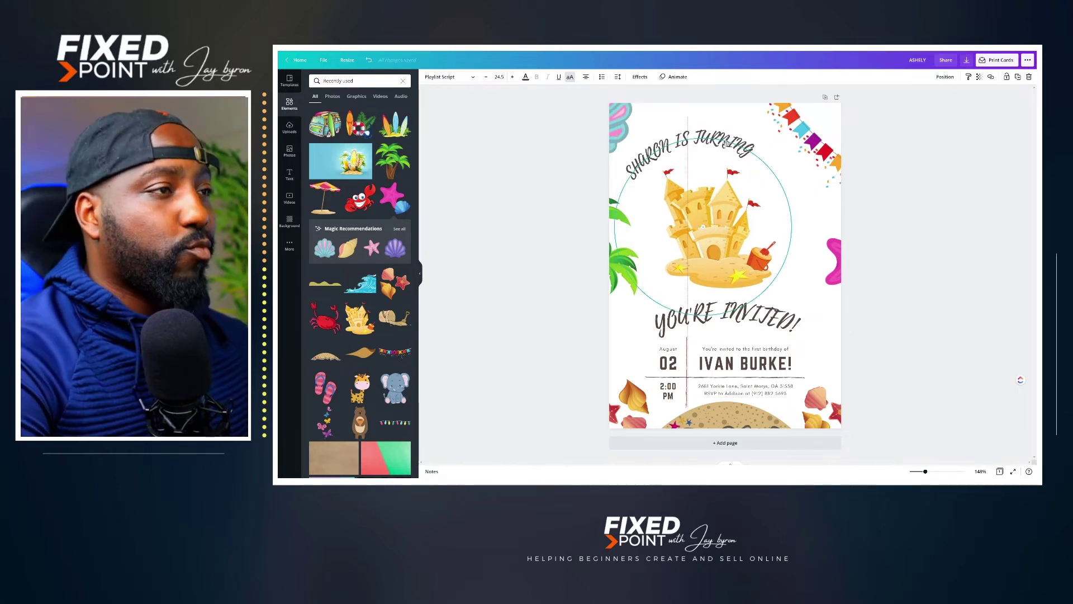
# Duplicate the "You're Invited!" text, change the copy to "3", and enlarge it beside the sandcastle's bucket.
pyautogui.click(716, 321)
pyautogui.hotkey('ctrl', 'd')
pyautogui.moveTo(721, 330); pyautogui.dragTo(781, 259)
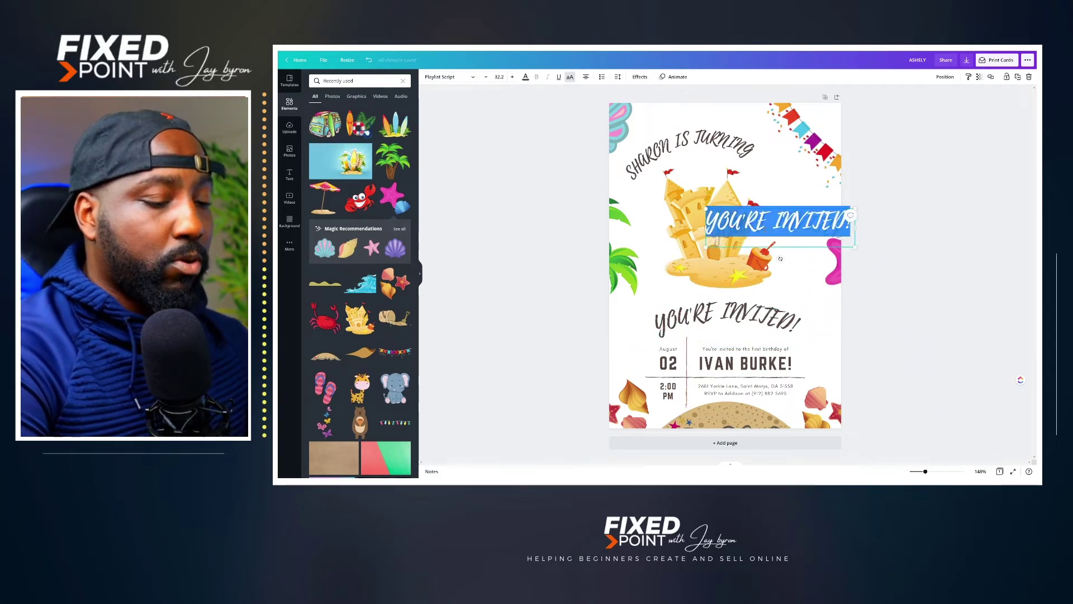
pyautogui.write('3')
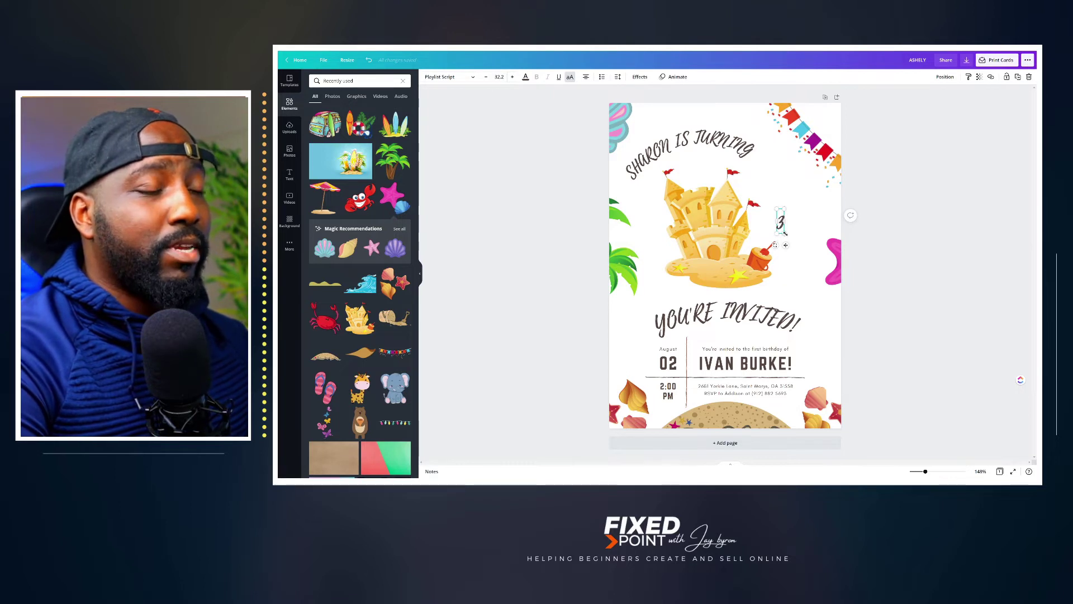
pyautogui.moveTo(785, 234); pyautogui.dragTo(826, 288)
pyautogui.doubleClick(792, 271)
pyautogui.click(869, 247)
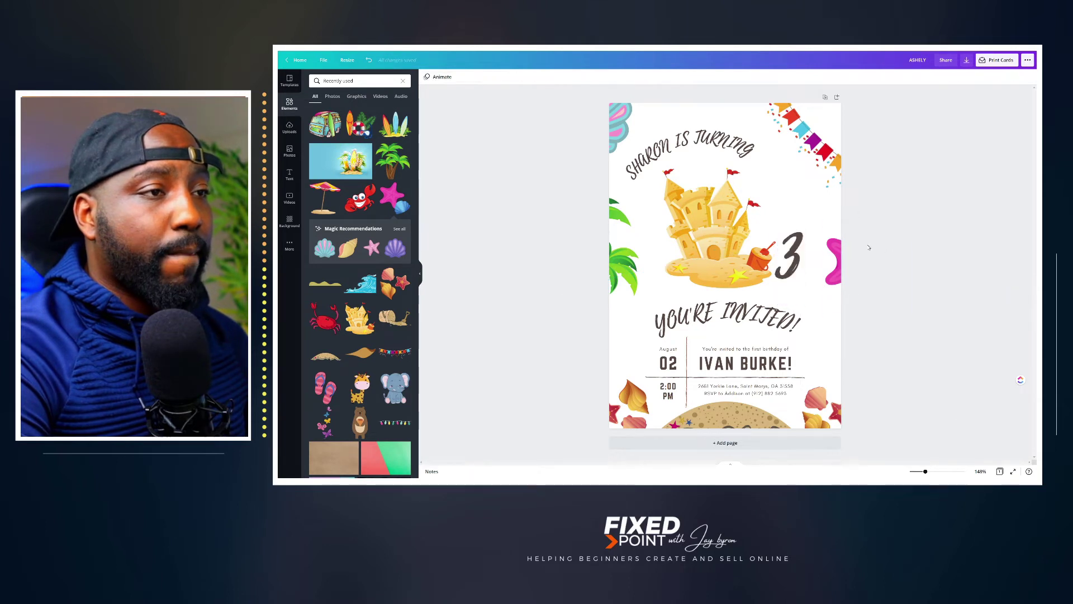
# Enlarge the "3" and position it to the right of the recentred sandcastle, moving the pink starfish down the page edge.
pyautogui.moveTo(788, 266); pyautogui.dragTo(808, 257)
pyautogui.moveTo(721, 226); pyautogui.dragTo(726, 228)
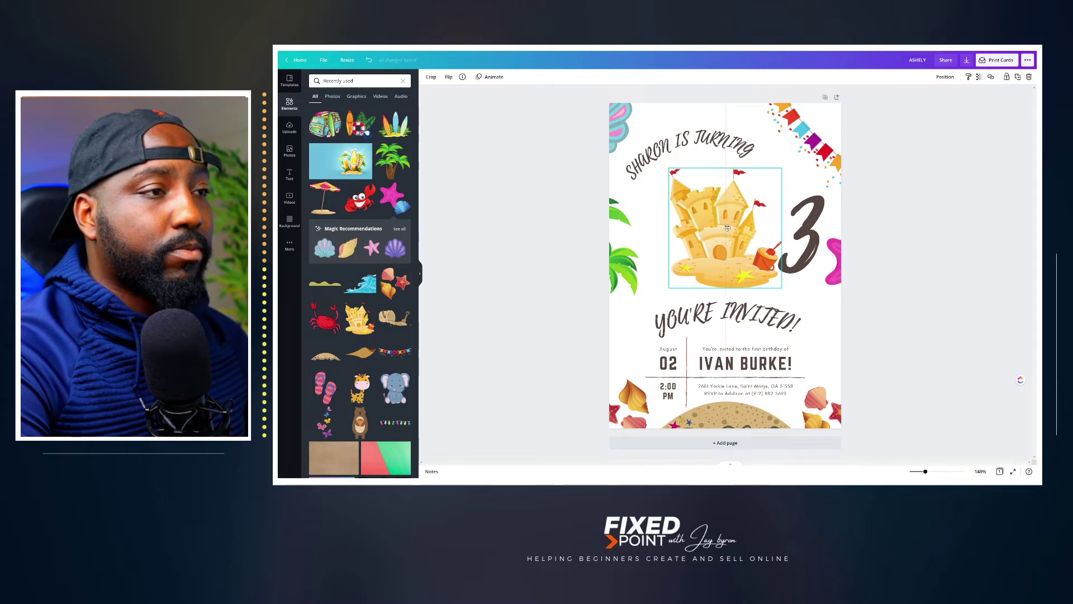
pyautogui.moveTo(828, 253); pyautogui.dragTo(836, 315)
pyautogui.moveTo(803, 245); pyautogui.dragTo(801, 212)
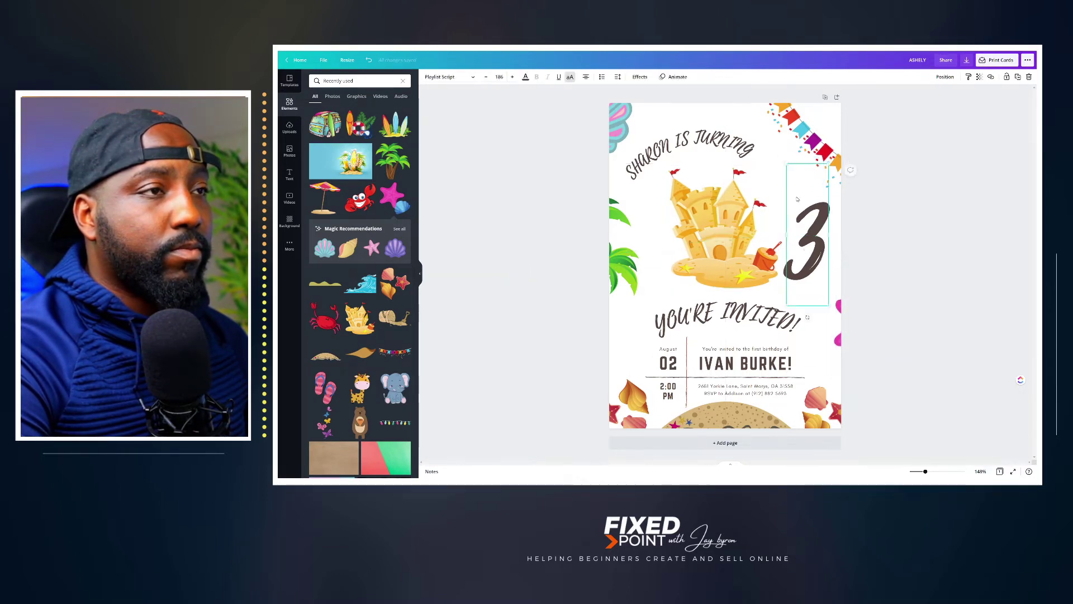
# Lower the palm tree slightly along the page's left edge, and nudge the "3" slightly to the right.
pyautogui.moveTo(624, 251); pyautogui.dragTo(627, 259)
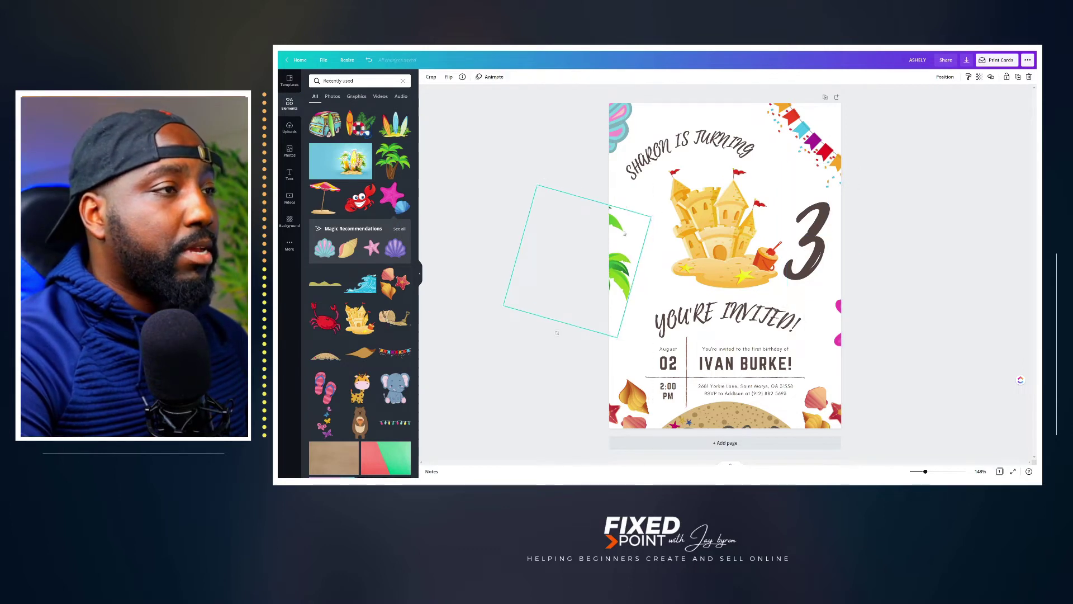
pyautogui.click(659, 166)
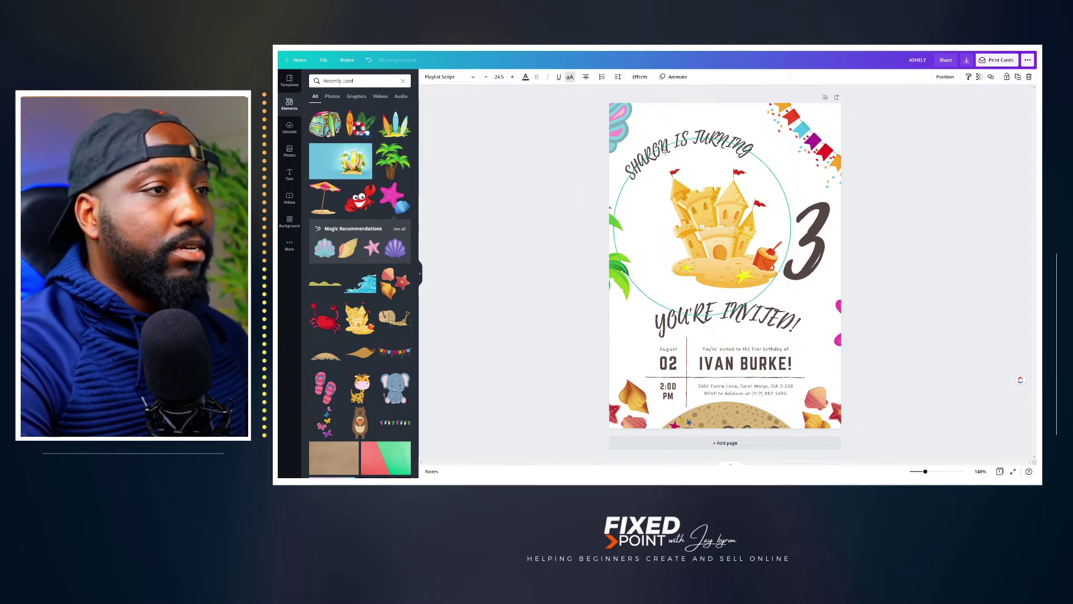
pyautogui.moveTo(806, 241); pyautogui.dragTo(808, 241)
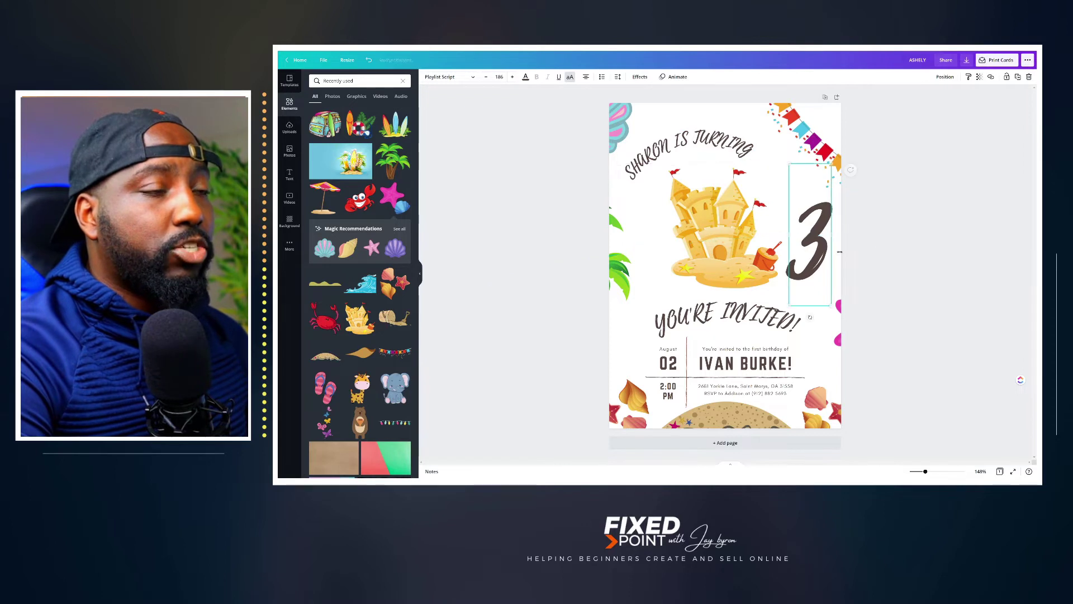
pyautogui.click(921, 215)
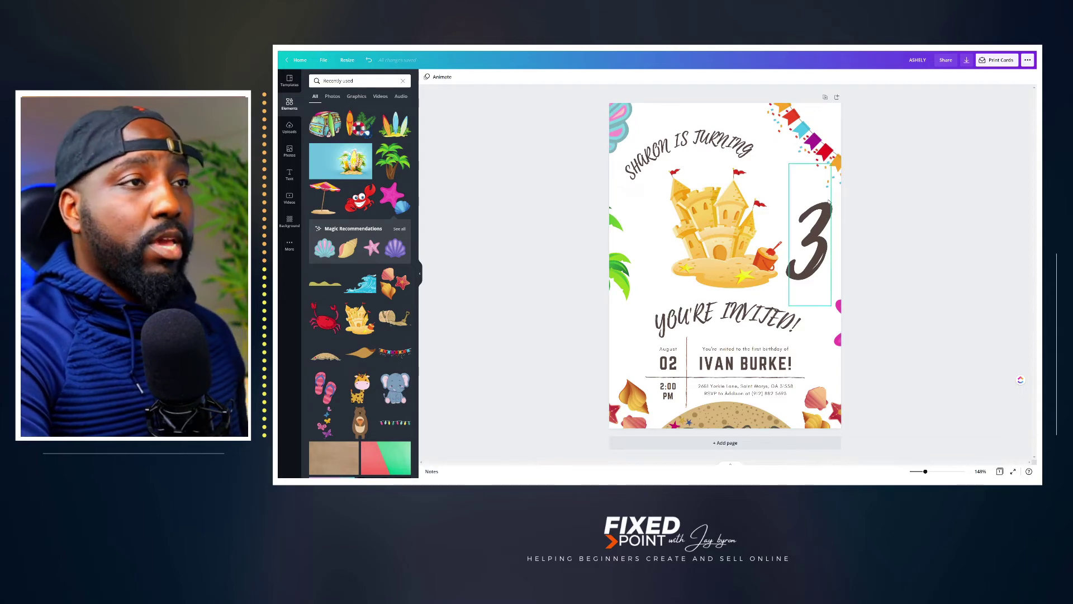
# Duplicate the invitation page, and remove the teal seashell and pink starfish from the copy.
pyautogui.click(825, 97)
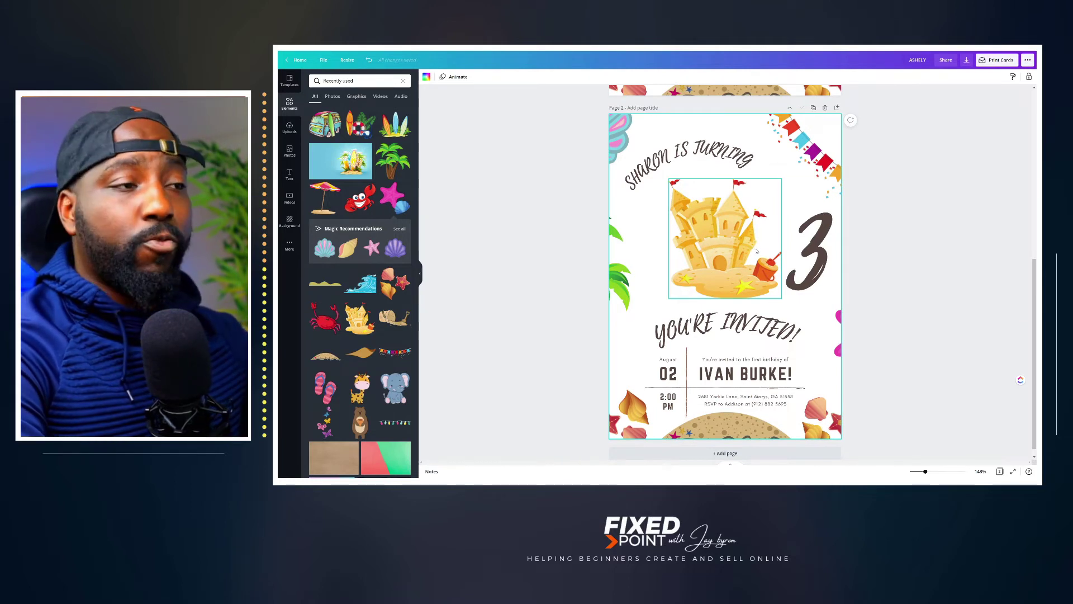
pyautogui.press('Escape')
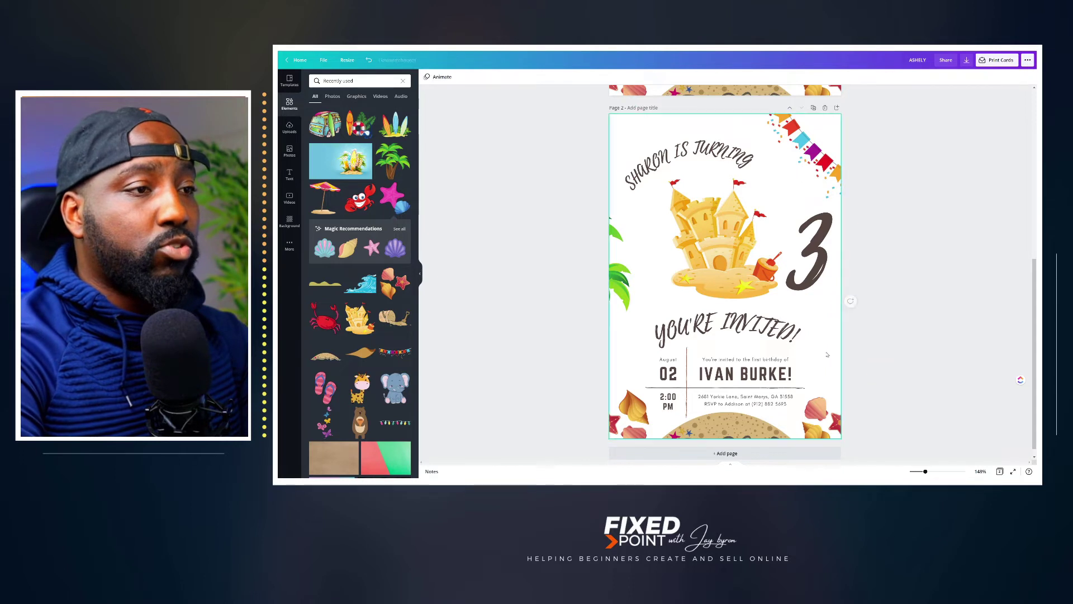
# Remove the palm tree, sandcastle, sand mound and shell clusters from page 2, and nudge the "3" slightly left.
pyautogui.press('Escape')
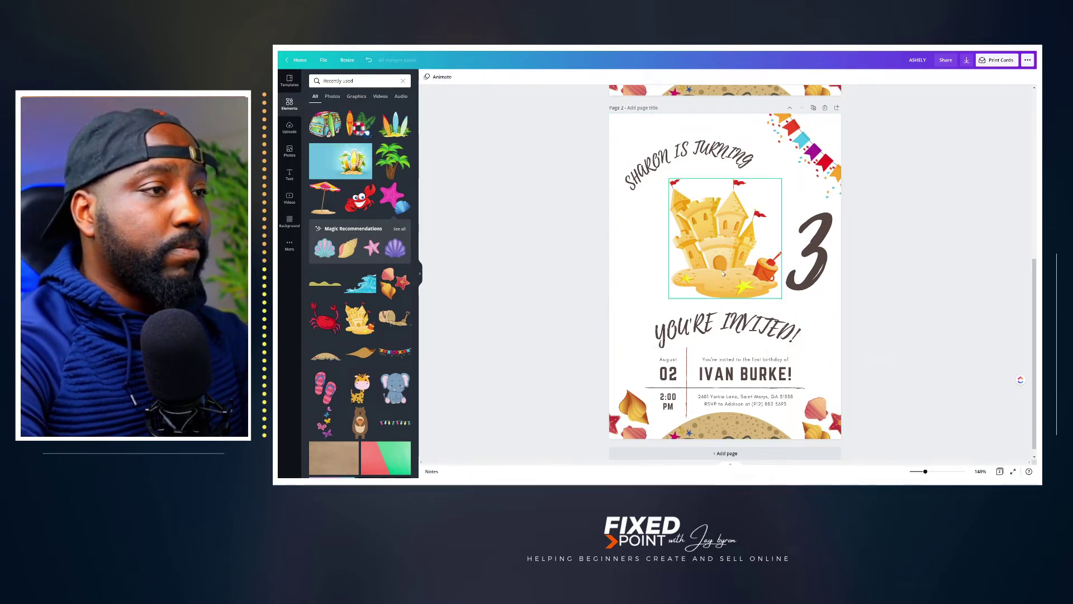
pyautogui.click(723, 272)
pyautogui.press('Delete')
pyautogui.click(729, 435)
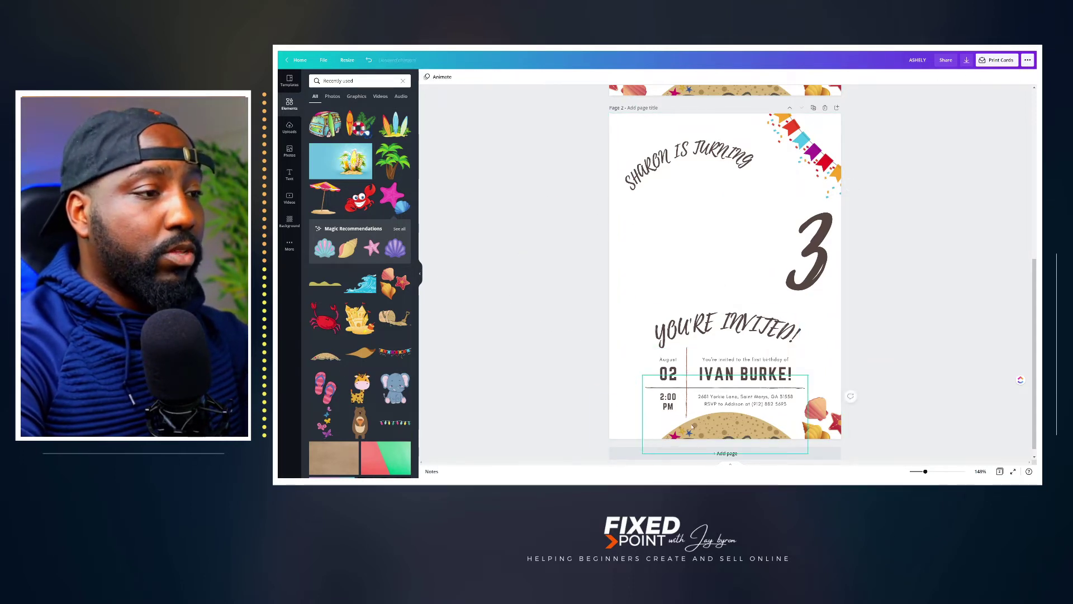
pyautogui.press('Delete')
pyautogui.click(817, 414)
pyautogui.press('Delete')
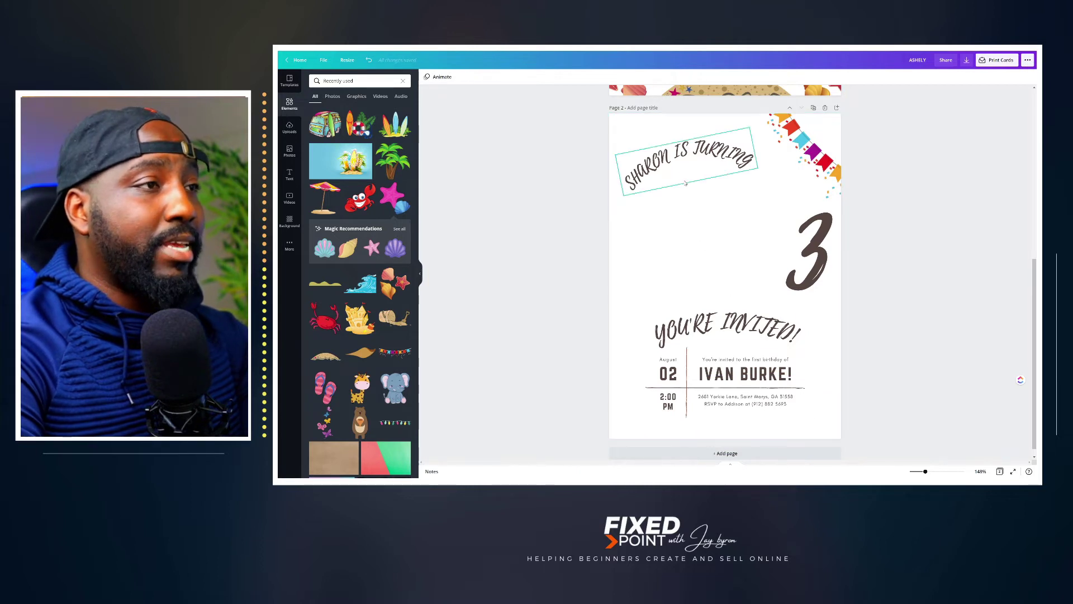
pyautogui.moveTo(821, 255); pyautogui.dragTo(816, 253)
# Add the three-surfboards graphic enlarged to about 3.3 wide, and place one copy partly off the page at each lower corner.
pyautogui.click(816, 160)
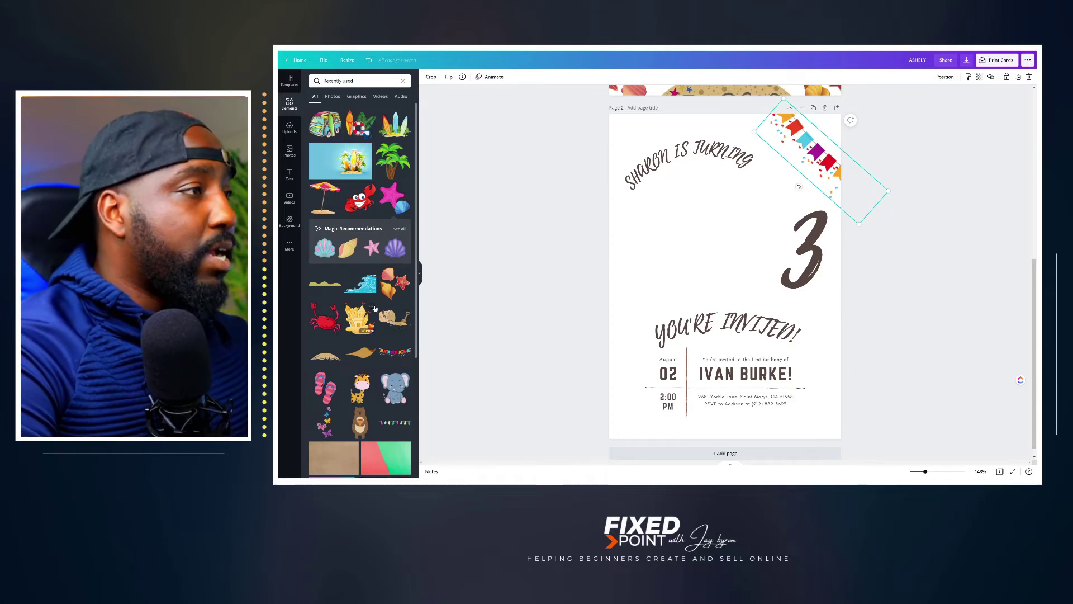
pyautogui.click(397, 133)
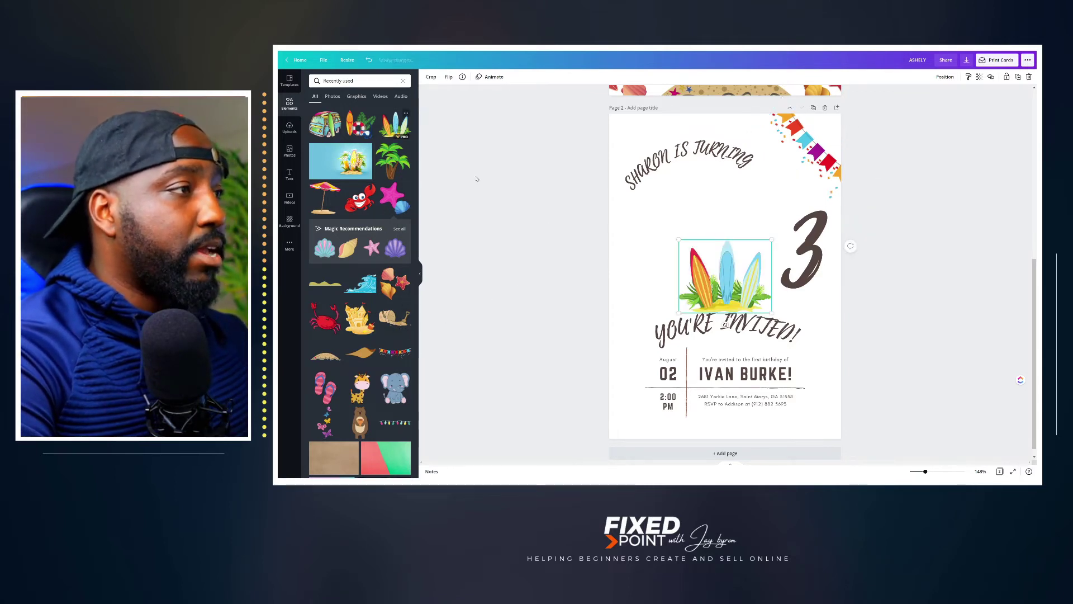
pyautogui.moveTo(755, 280); pyautogui.dragTo(724, 447)
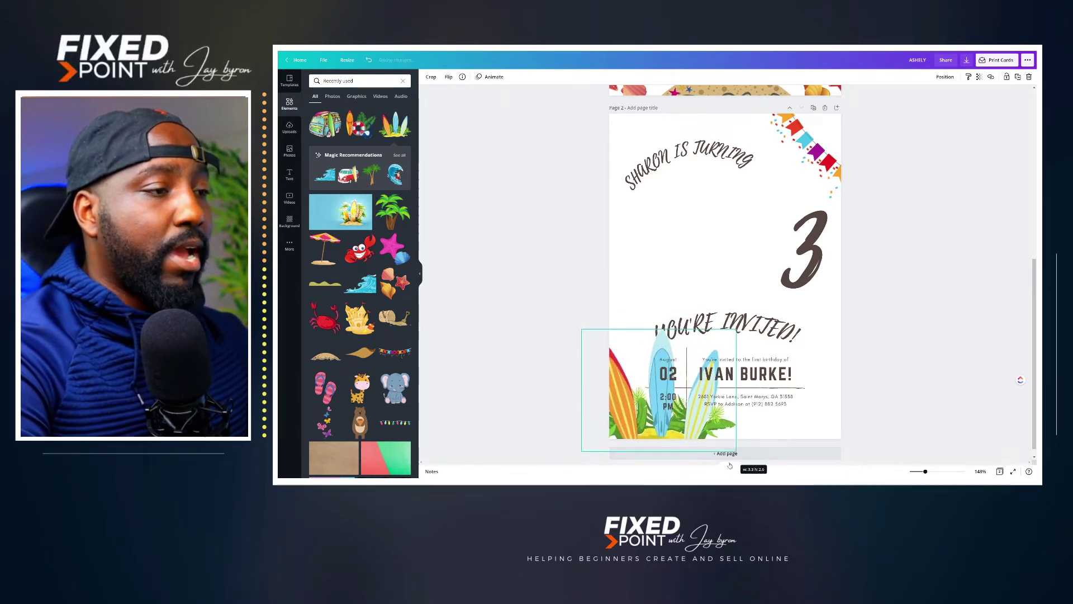
pyautogui.moveTo(632, 423); pyautogui.dragTo(909, 409)
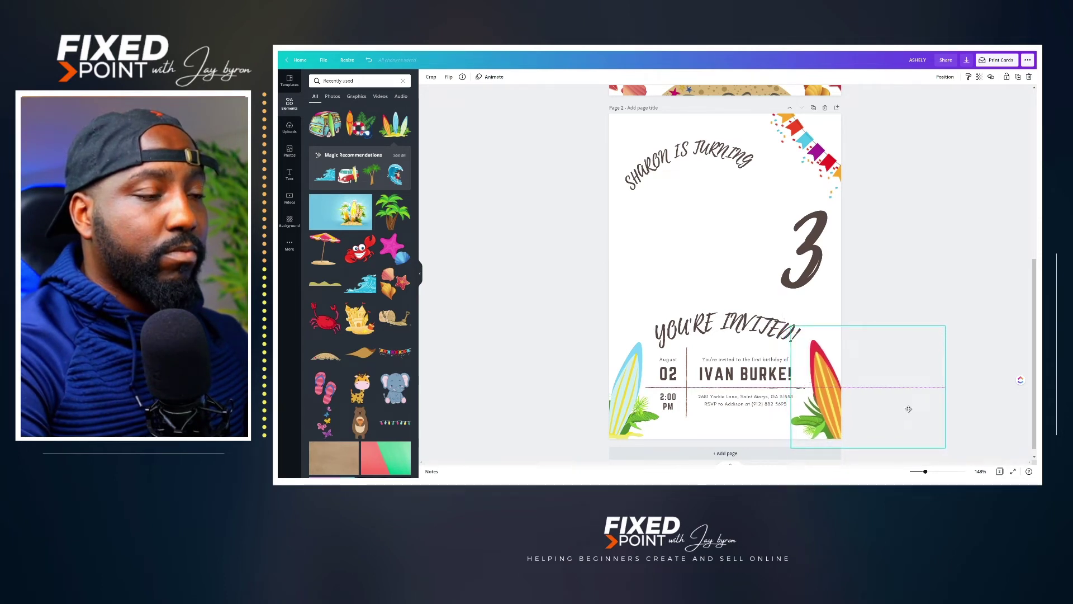
pyautogui.moveTo(836, 423); pyautogui.dragTo(839, 425)
pyautogui.click(923, 240)
# Add another surfboards graphic to page 2's centre, shrink it slightly beneath the curved heading, and lower the "3" beside it.
pyautogui.scroll(5, 903, 274)
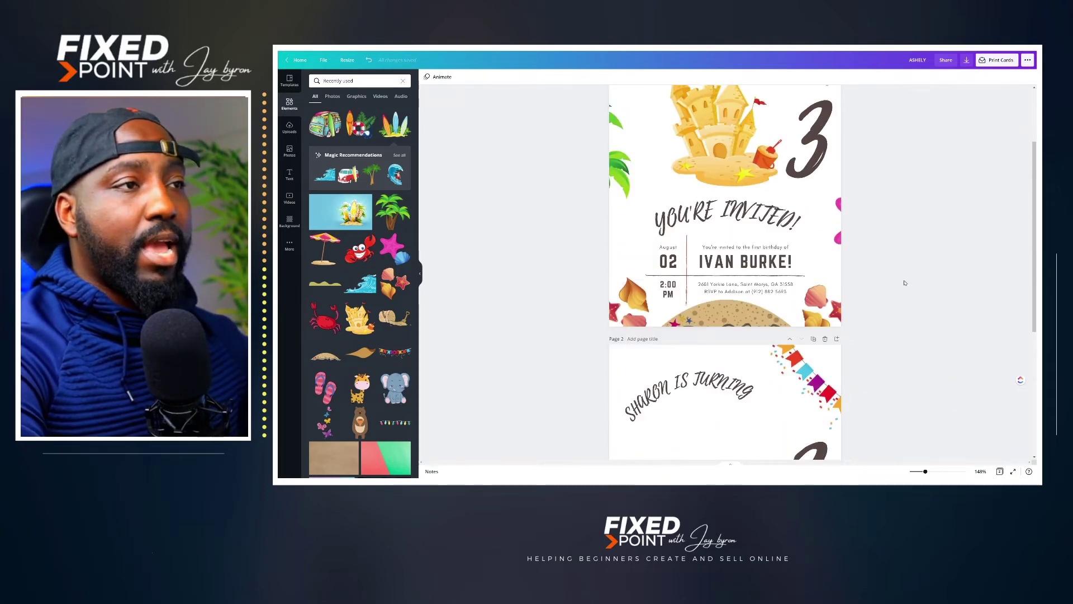
pyautogui.scroll(3, 905, 283)
pyautogui.scroll(-6, 908, 284)
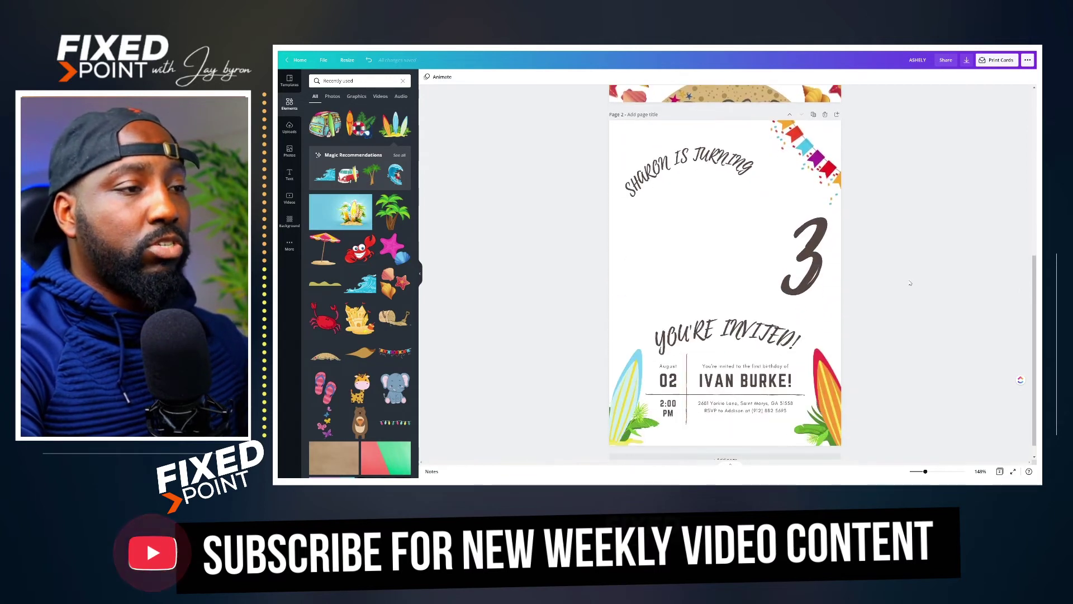
pyautogui.scroll(-1, 910, 283)
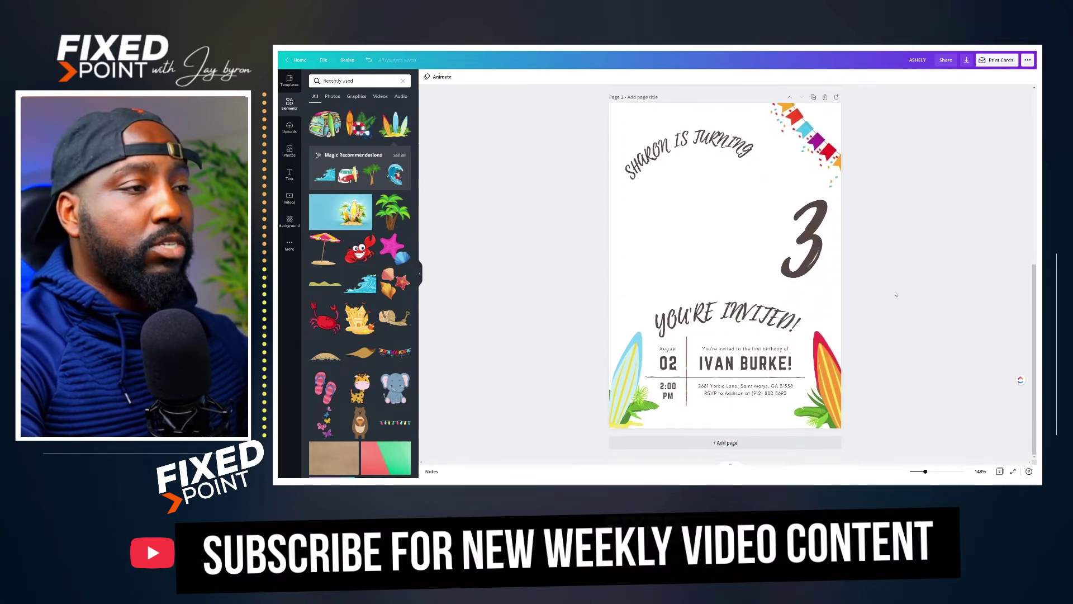
pyautogui.click(619, 407)
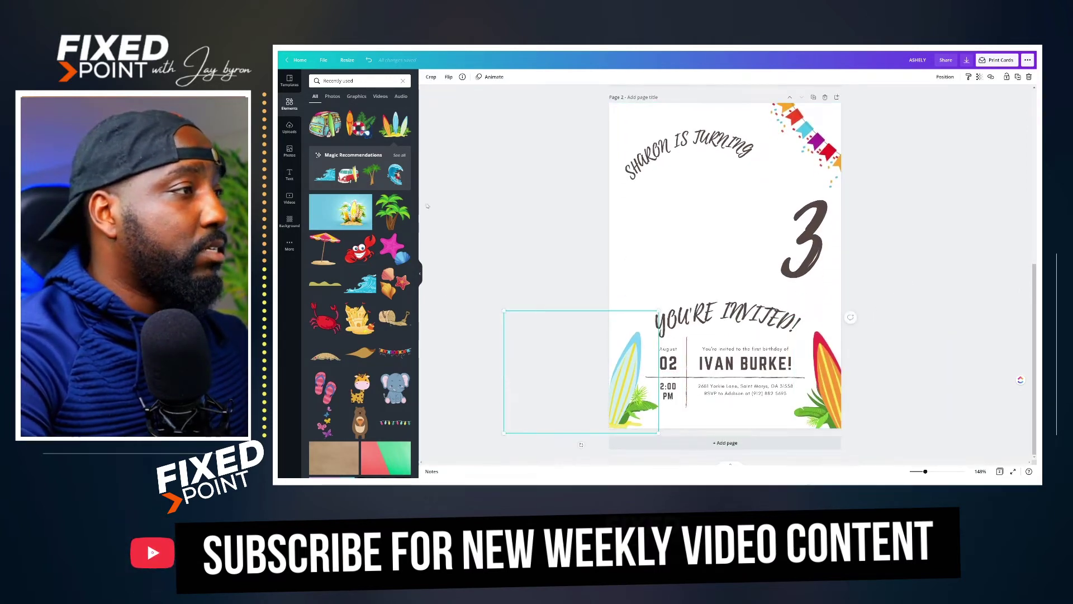
pyautogui.click(394, 125)
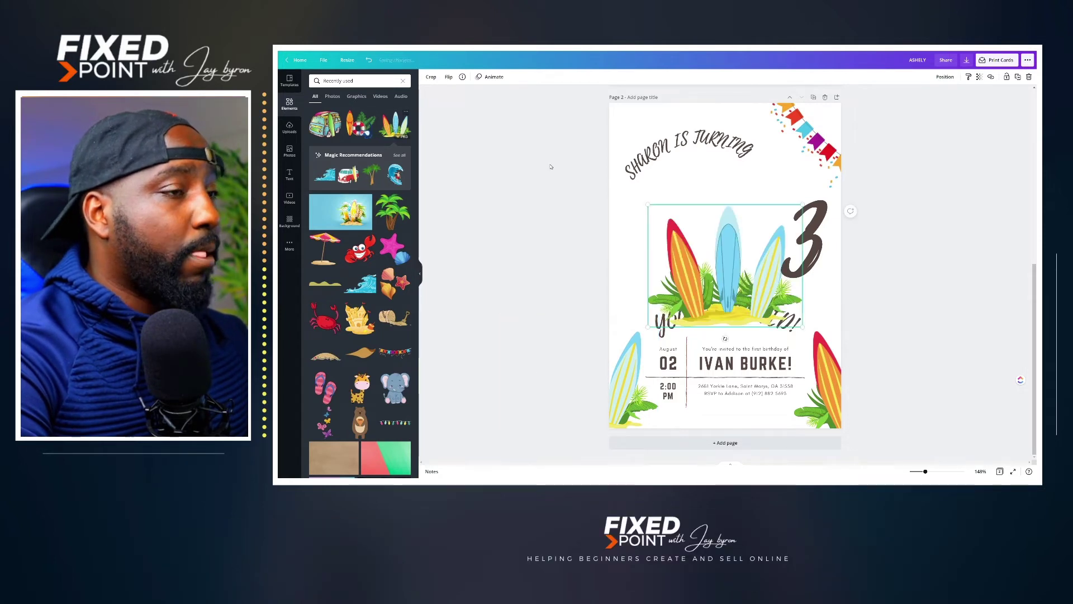
pyautogui.moveTo(751, 264); pyautogui.dragTo(745, 221)
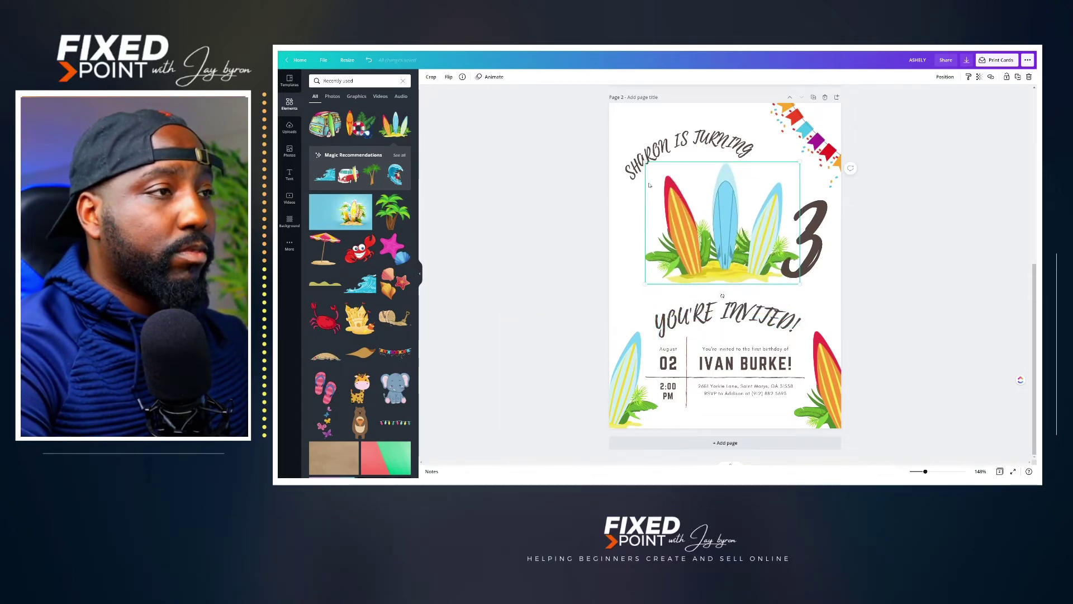
pyautogui.moveTo(645, 163); pyautogui.dragTo(660, 180)
pyautogui.moveTo(721, 232); pyautogui.dragTo(714, 235)
pyautogui.moveTo(827, 251); pyautogui.dragTo(825, 260)
pyautogui.click(703, 236)
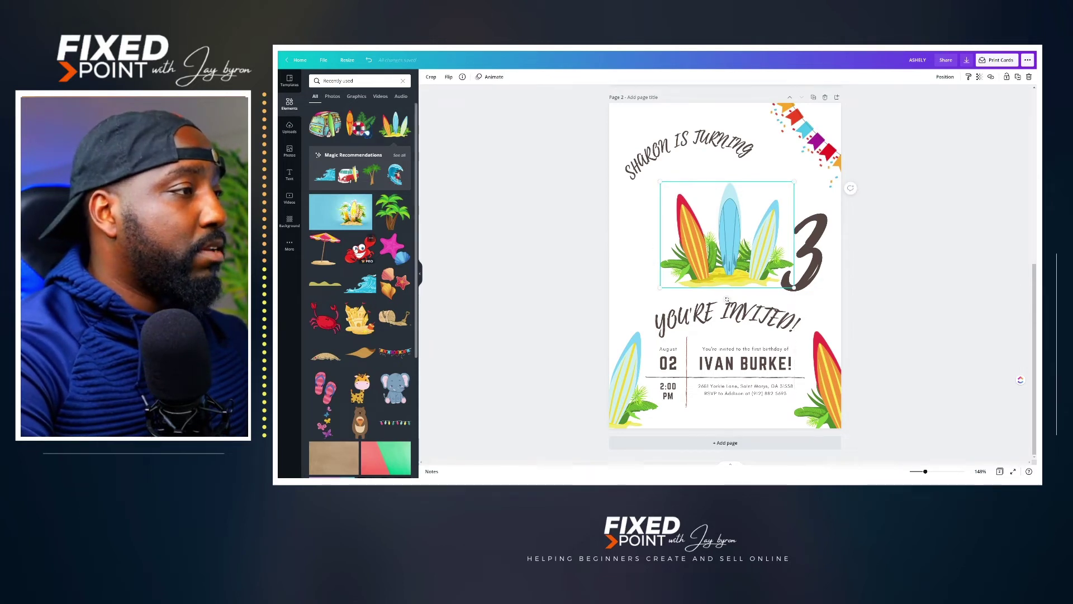
# Try the smiling crab, and use the plain red crab instead, shrunk, tilted about 14° and half off the page's left edge.
pyautogui.moveTo(361, 249); pyautogui.dragTo(725, 278)
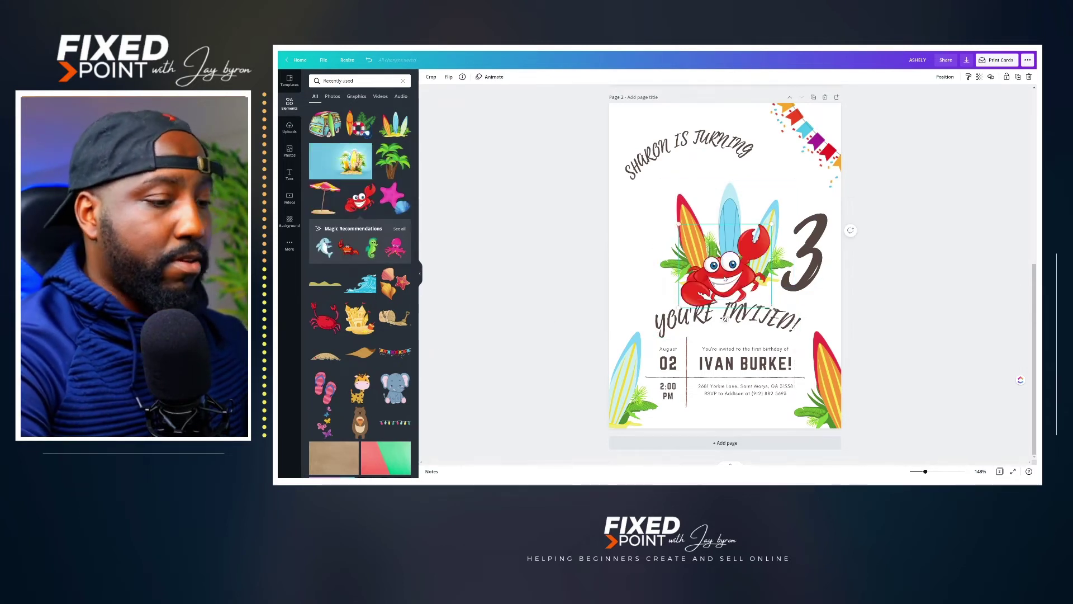
pyautogui.press('Delete')
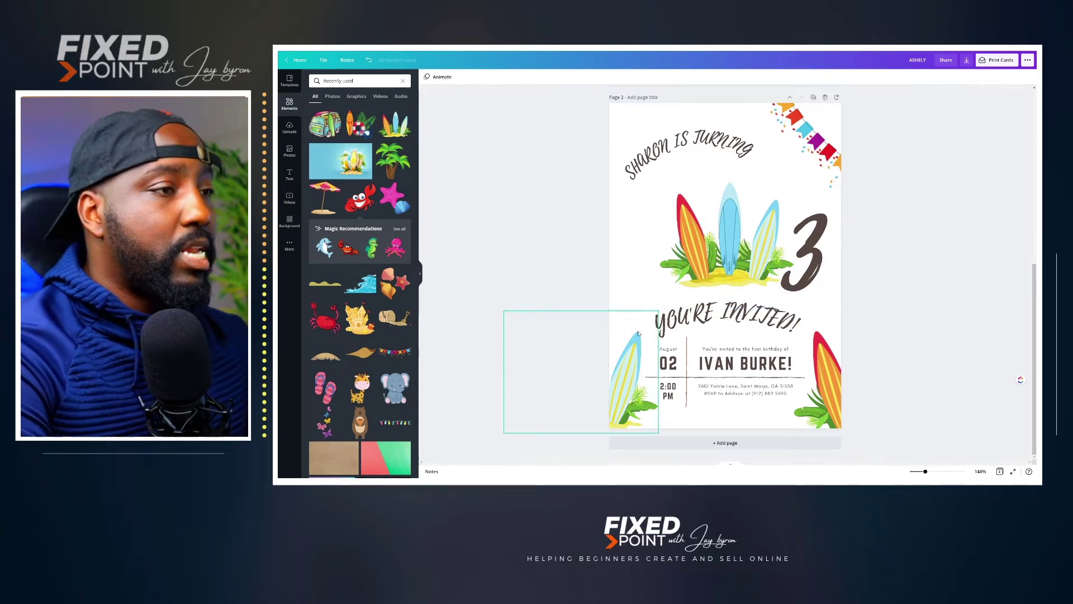
pyautogui.click(318, 323)
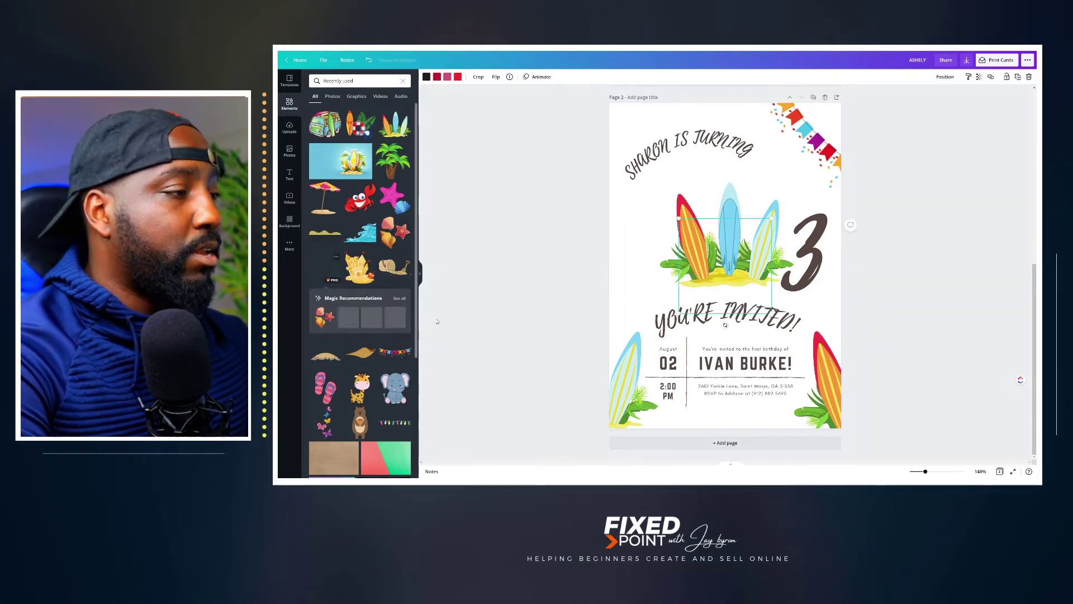
pyautogui.moveTo(723, 277); pyautogui.dragTo(632, 270)
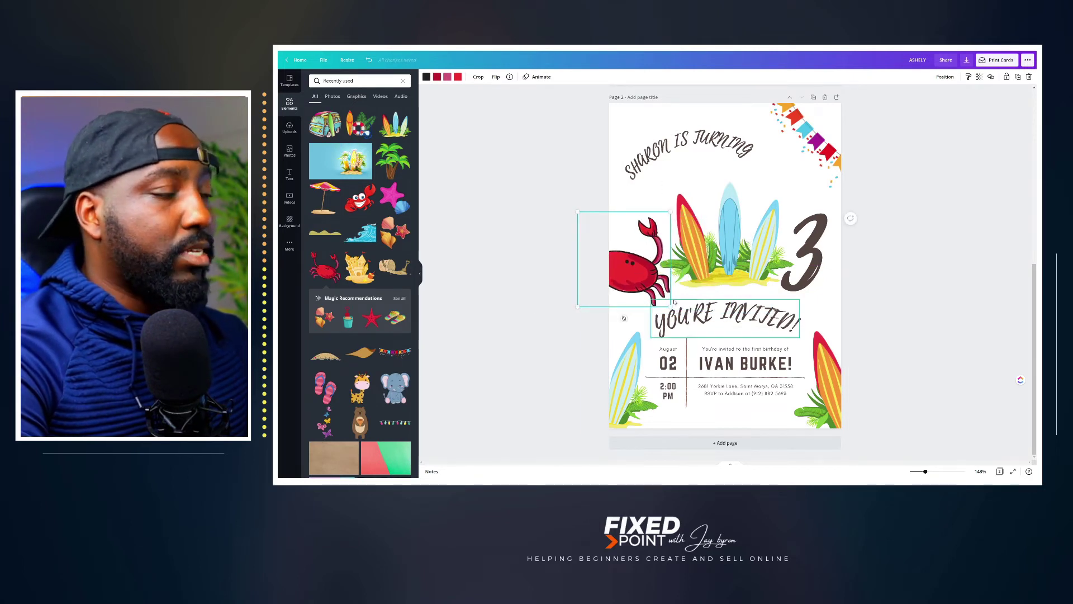
pyautogui.moveTo(671, 306); pyautogui.dragTo(620, 294)
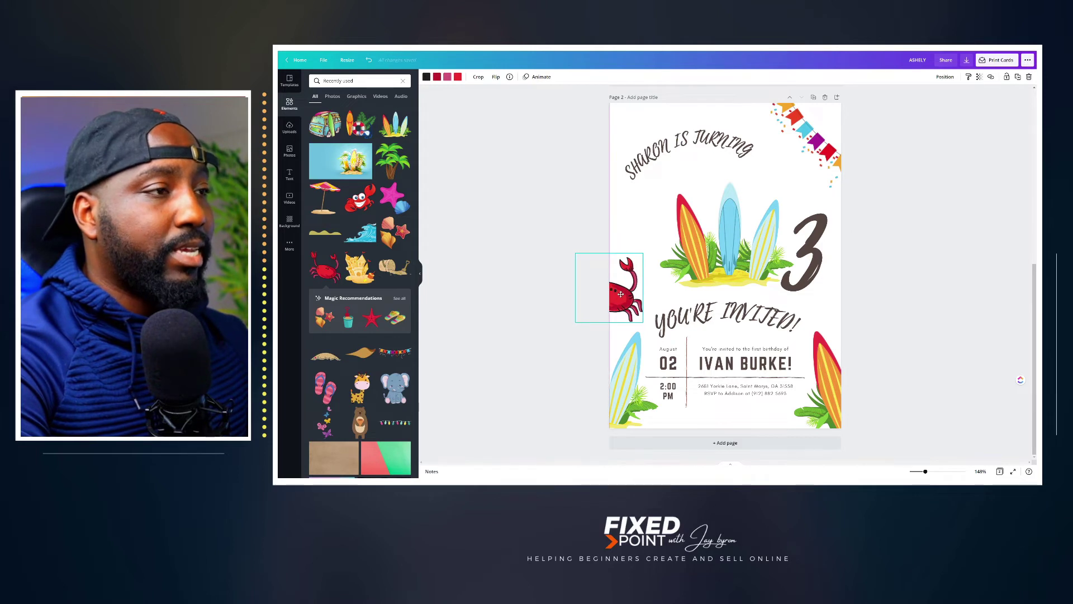
pyautogui.click(800, 275)
pyautogui.click(612, 296)
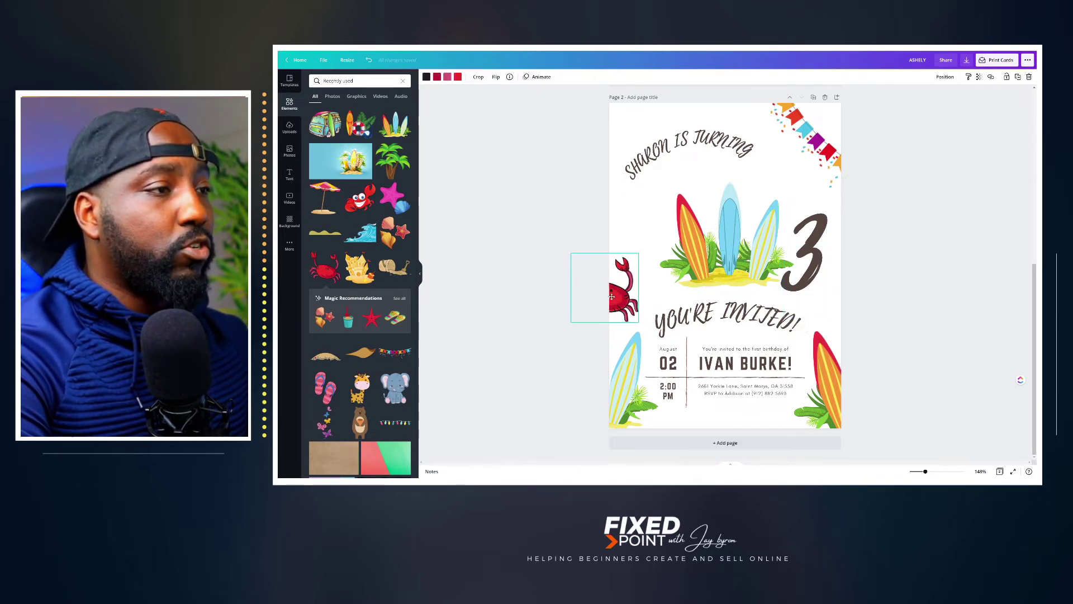
pyautogui.moveTo(602, 335); pyautogui.dragTo(587, 341)
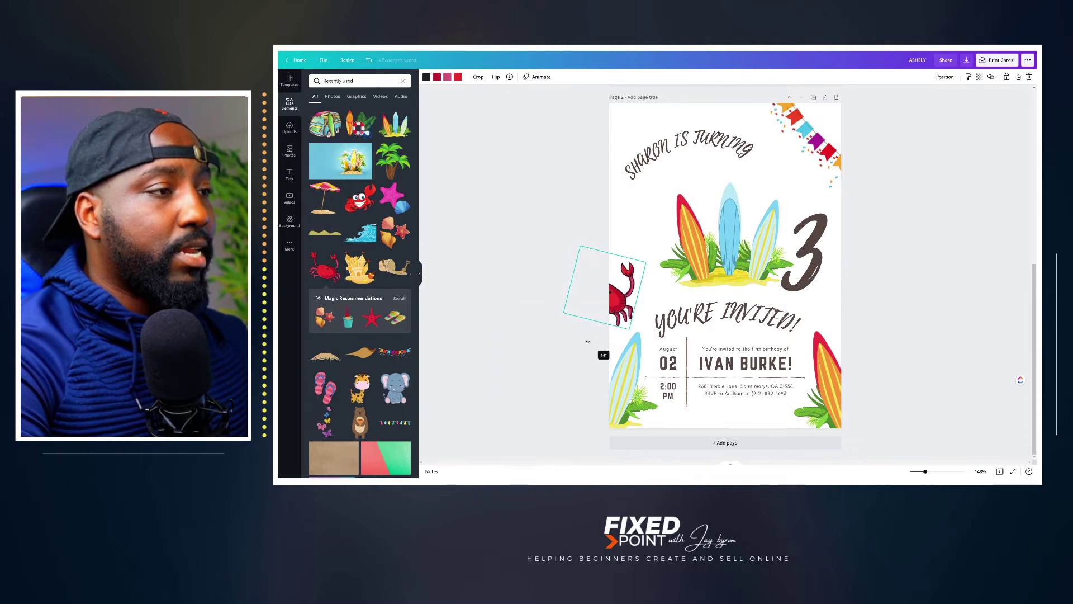
pyautogui.moveTo(621, 306); pyautogui.dragTo(618, 294)
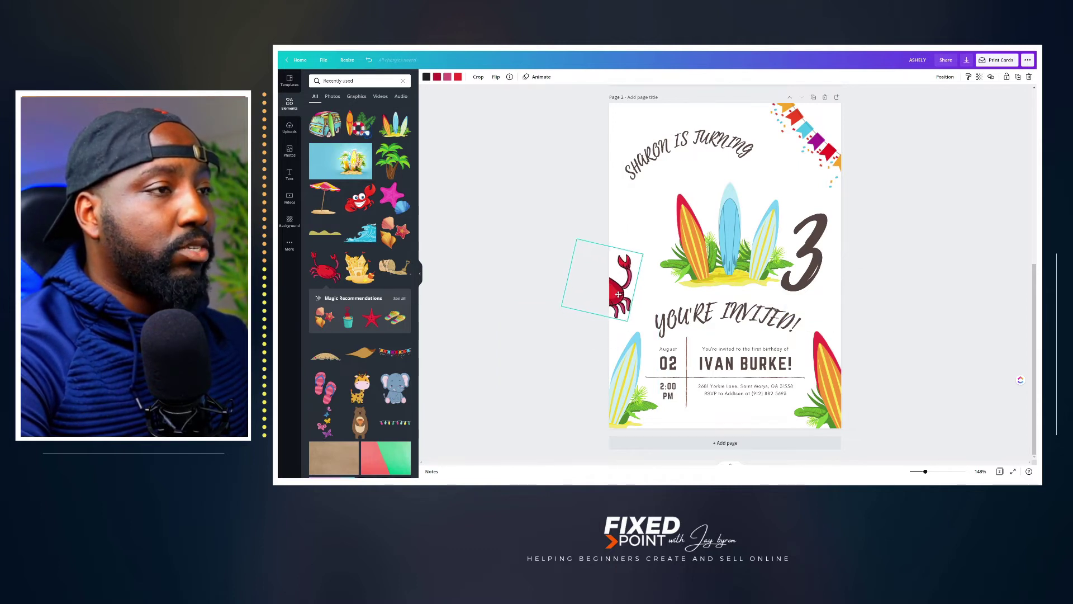
pyautogui.click(906, 291)
# Duplicate the surfboard invitation page, and remove the crab and the lower-left surfboards from the copy.
pyautogui.scroll(1, 912, 320)
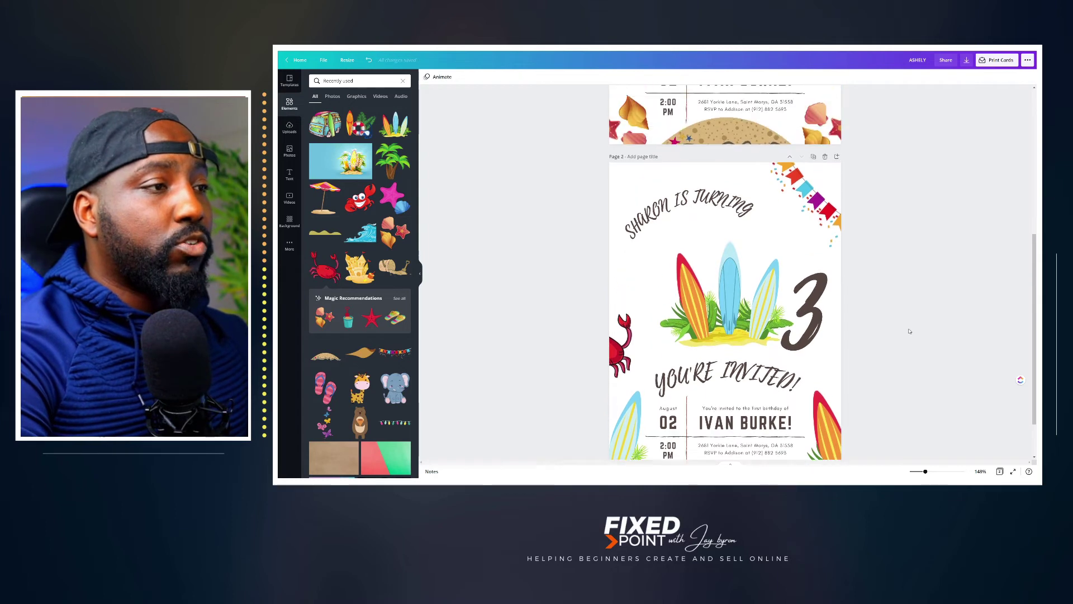
pyautogui.scroll(-1, 920, 333)
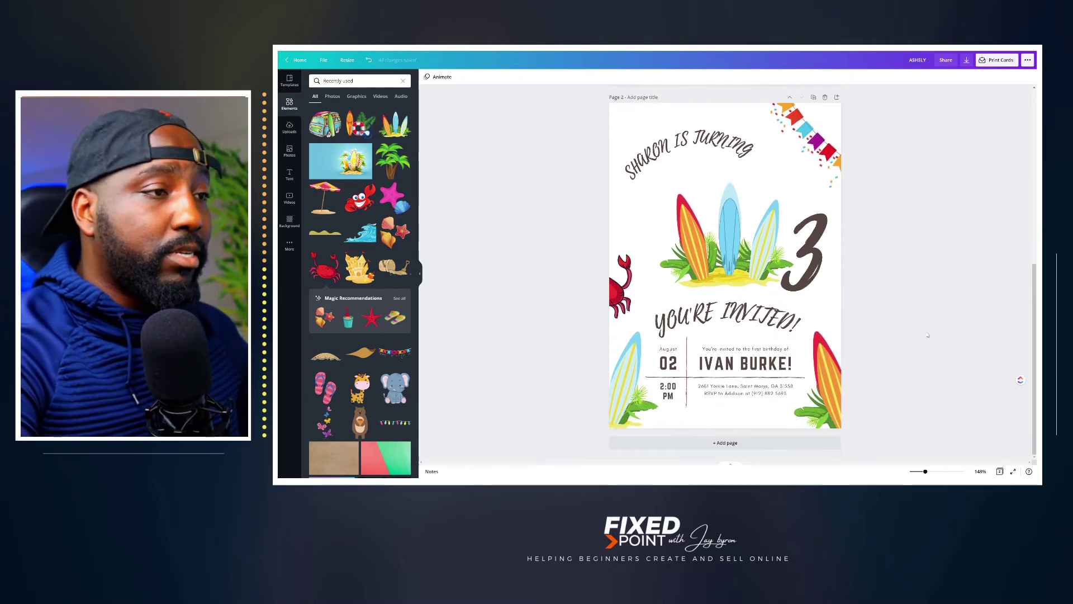
pyautogui.scroll(5, 862, 320)
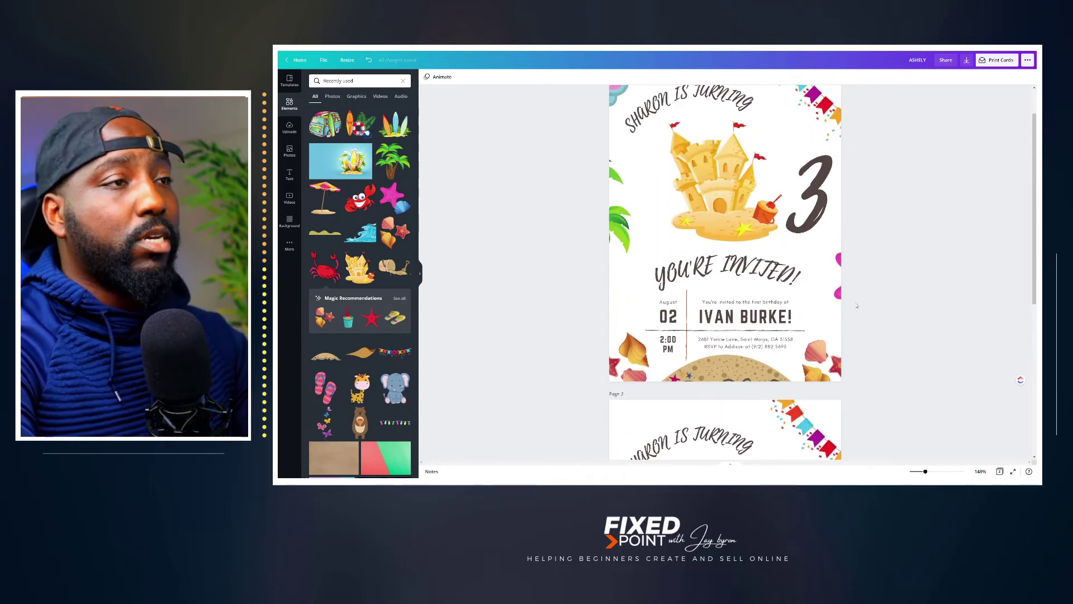
pyautogui.scroll(-4, 855, 306)
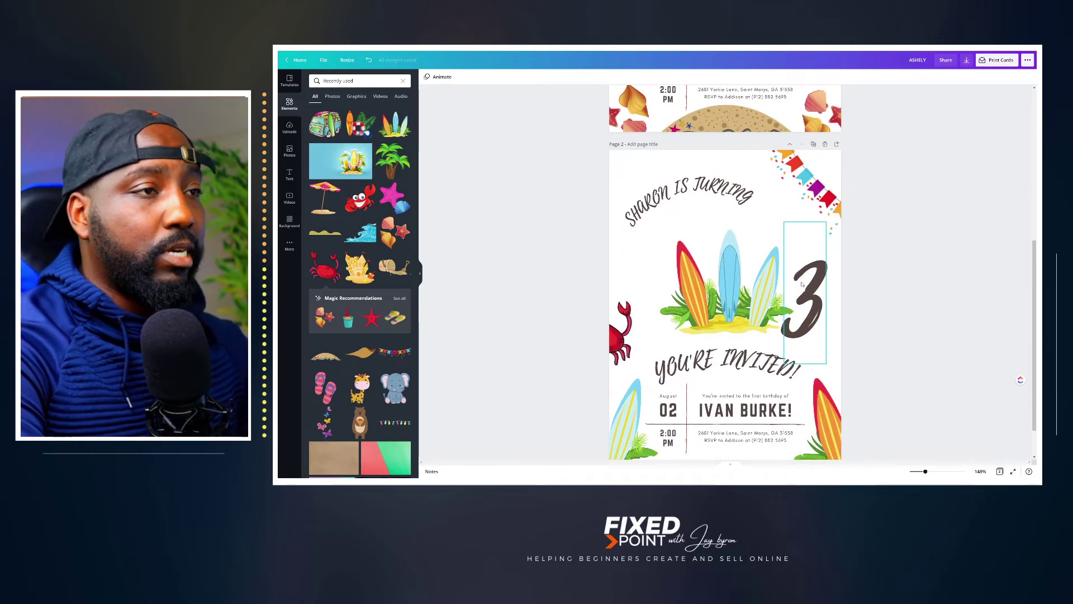
pyautogui.scroll(-1, 805, 291)
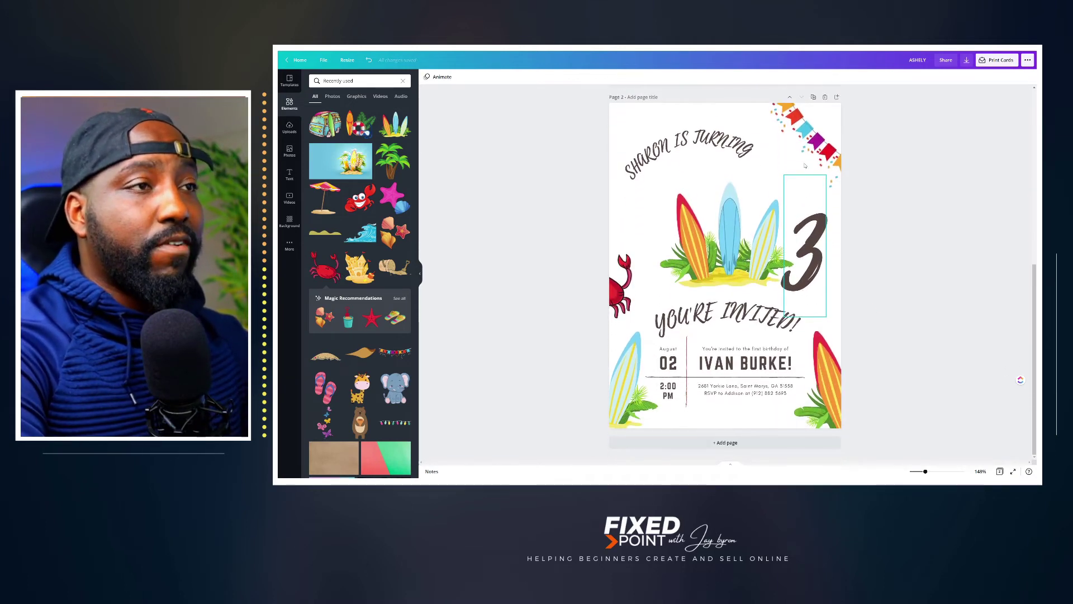
pyautogui.click(814, 96)
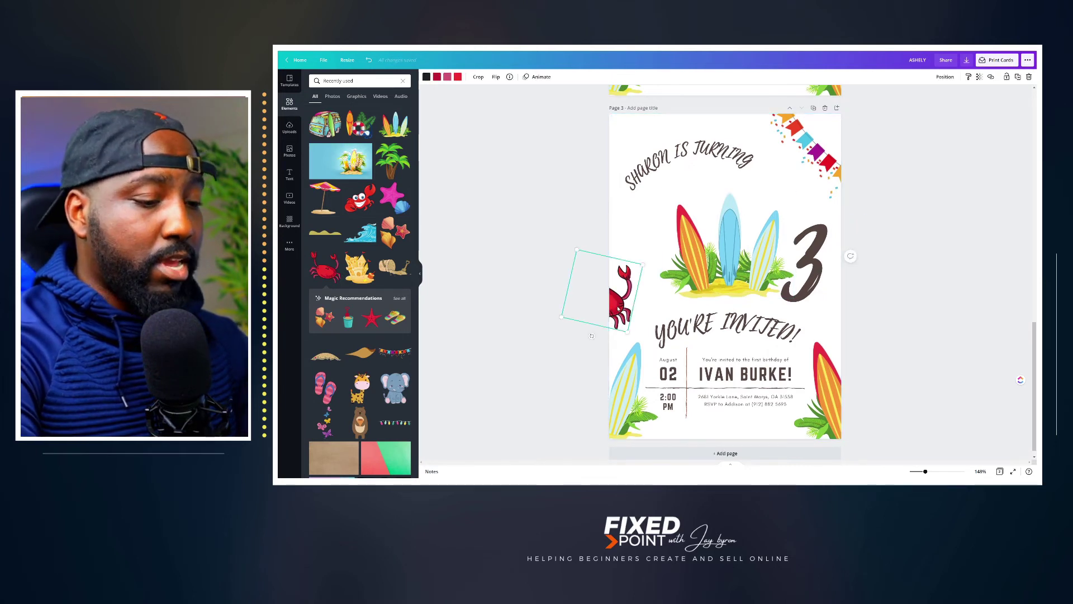
pyautogui.press('Delete')
pyautogui.moveTo(506, 327); pyautogui.dragTo(660, 442)
pyautogui.press('Delete')
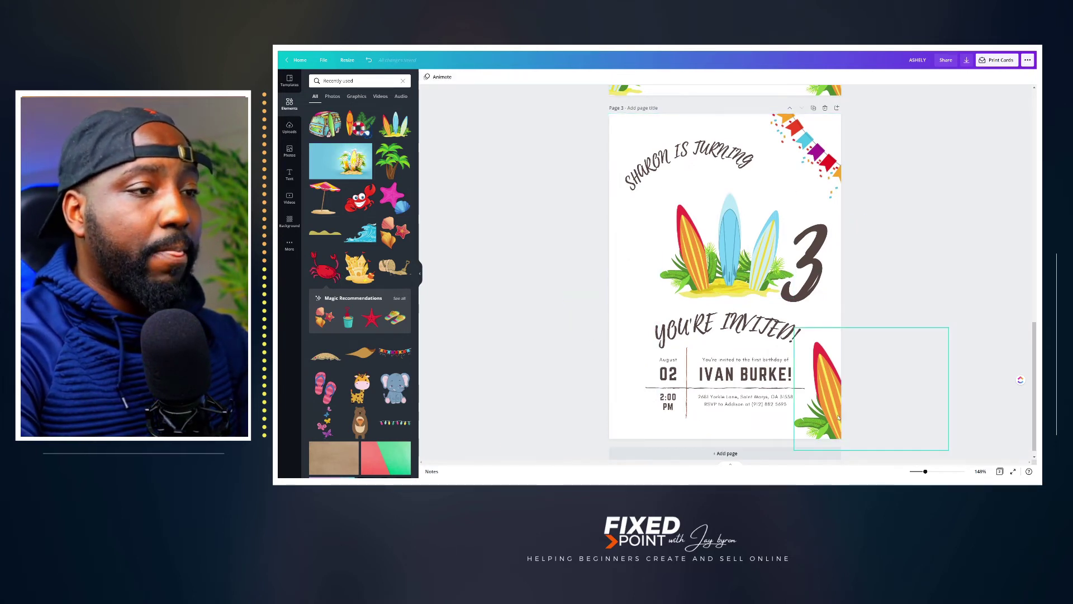
# Remove the lower-right surfboards, the central surfboards and the bunting from page 3.
pyautogui.press('Delete')
pyautogui.click(727, 246)
pyautogui.press('Delete')
pyautogui.click(803, 158)
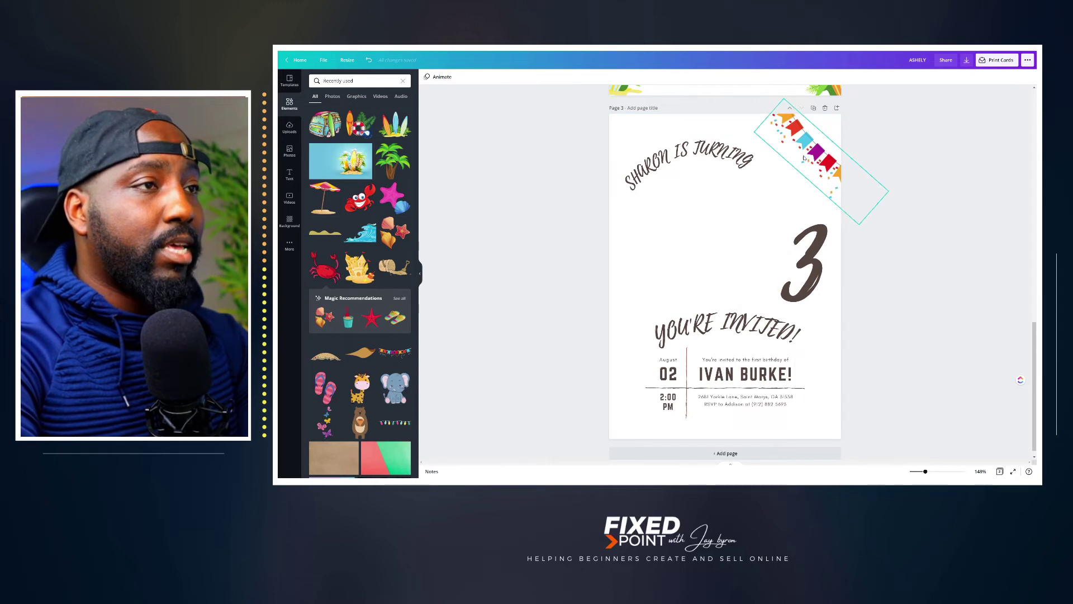
pyautogui.press('Delete')
pyautogui.click(817, 276)
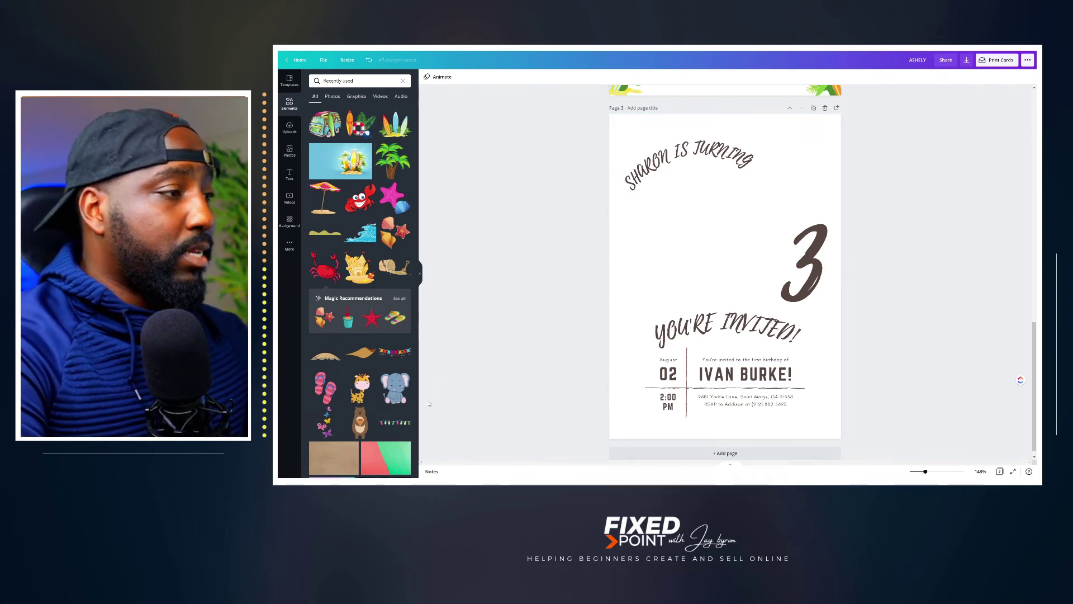
# Add the blue elephant graphic to page 3, enlarge it slightly, and position it between the curved heading and "You're Invited!".
pyautogui.click(396, 386)
pyautogui.moveTo(715, 291); pyautogui.dragTo(723, 243)
pyautogui.moveTo(772, 289); pyautogui.dragTo(792, 307)
pyautogui.moveTo(734, 251); pyautogui.dragTo(719, 247)
# Change the "3" on page 3 to "6" and move it slightly left, closer to the elephant.
pyautogui.click(803, 262)
pyautogui.doubleClick(802, 262)
pyautogui.write('6')
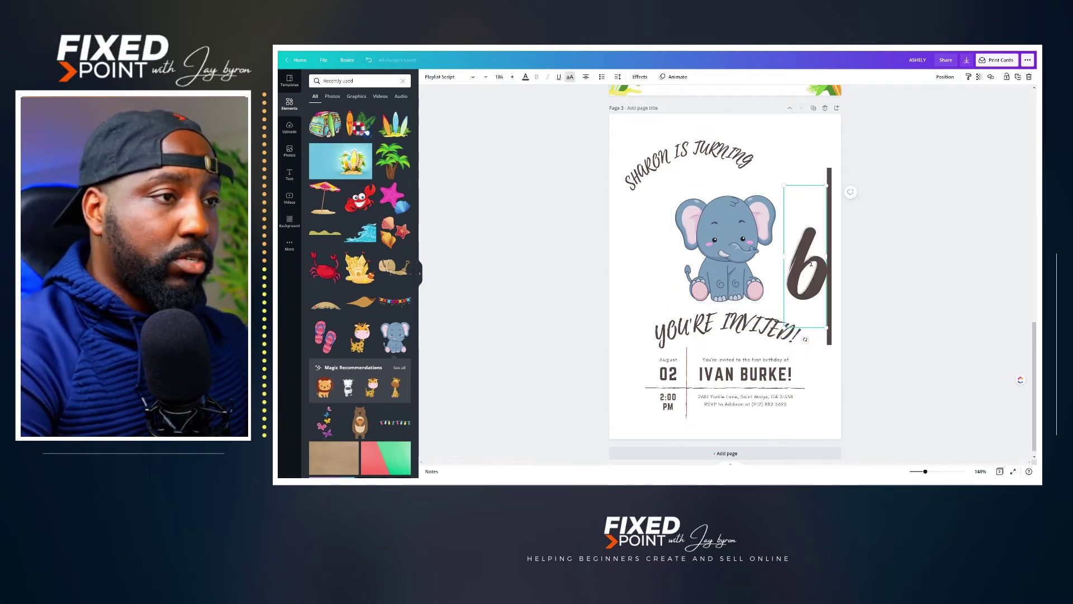
pyautogui.click(877, 266)
pyautogui.moveTo(810, 274); pyautogui.dragTo(799, 274)
pyautogui.press('Escape')
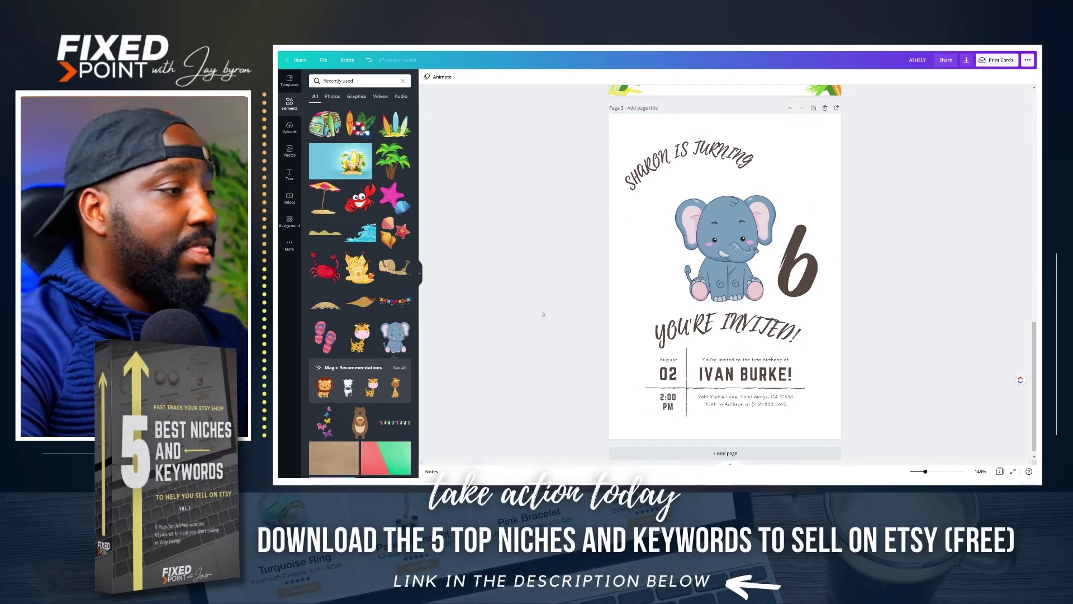
# Add the butterfly graphic to page 3, enlarge it, rotate it into a row across the page's top-left corner, and lower the curved heading.
pyautogui.click(327, 420)
pyautogui.moveTo(746, 292); pyautogui.dragTo(790, 217)
pyautogui.moveTo(770, 279); pyautogui.dragTo(827, 253)
pyautogui.moveTo(661, 167); pyautogui.dragTo(656, 194)
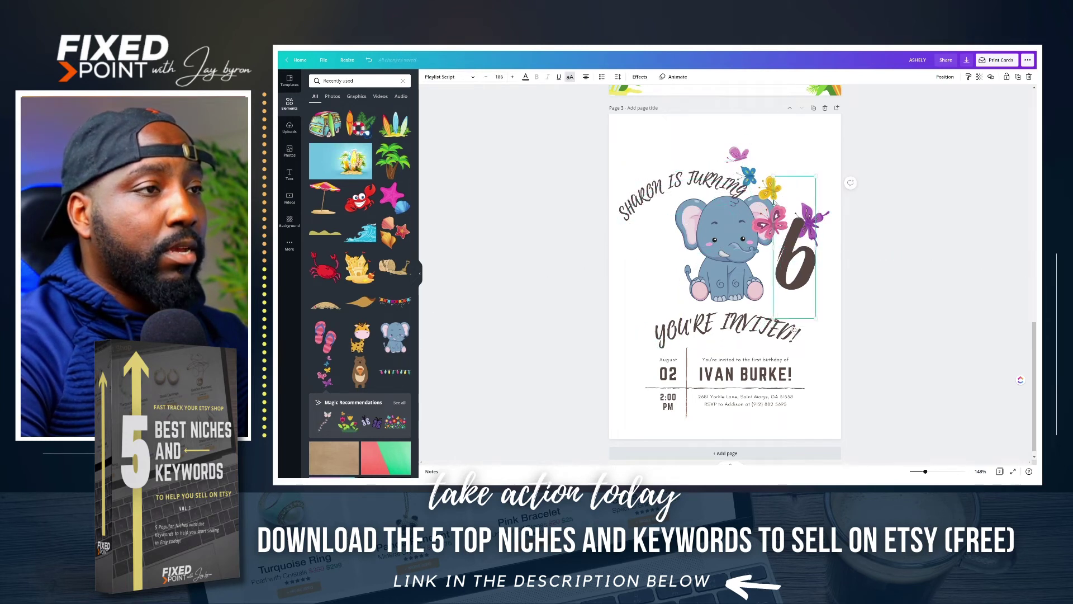
pyautogui.moveTo(747, 168); pyautogui.dragTo(669, 132)
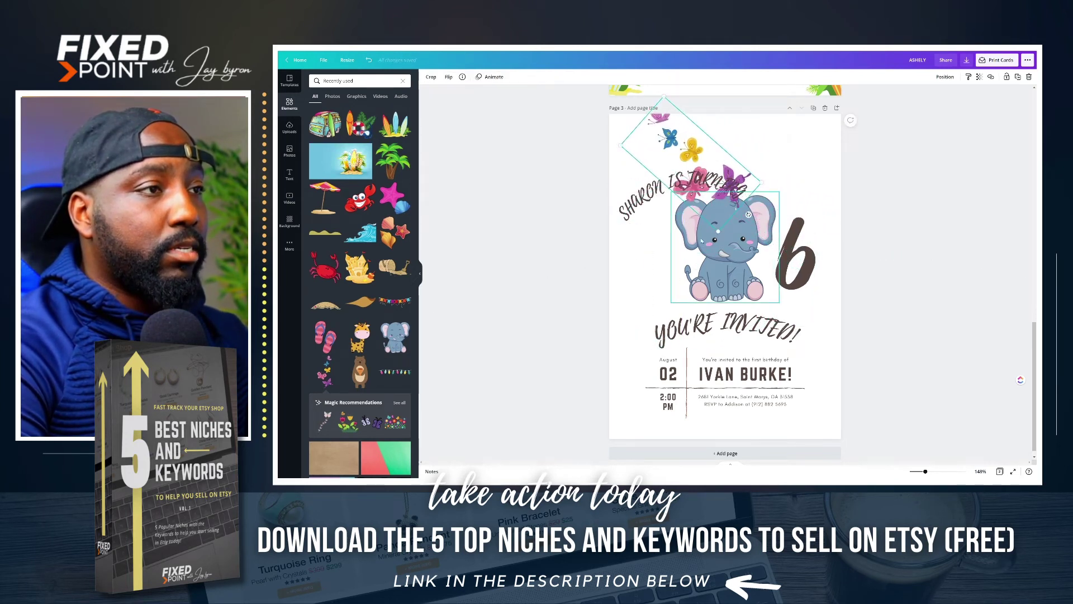
pyautogui.moveTo(748, 214); pyautogui.dragTo(784, 139)
# Duplicate the butterfly graphic and place the copy beside the original to cover the rest of the page's upper edge.
pyautogui.hotkey('ctrl', 'd')
pyautogui.scroll(2, 858, 213)
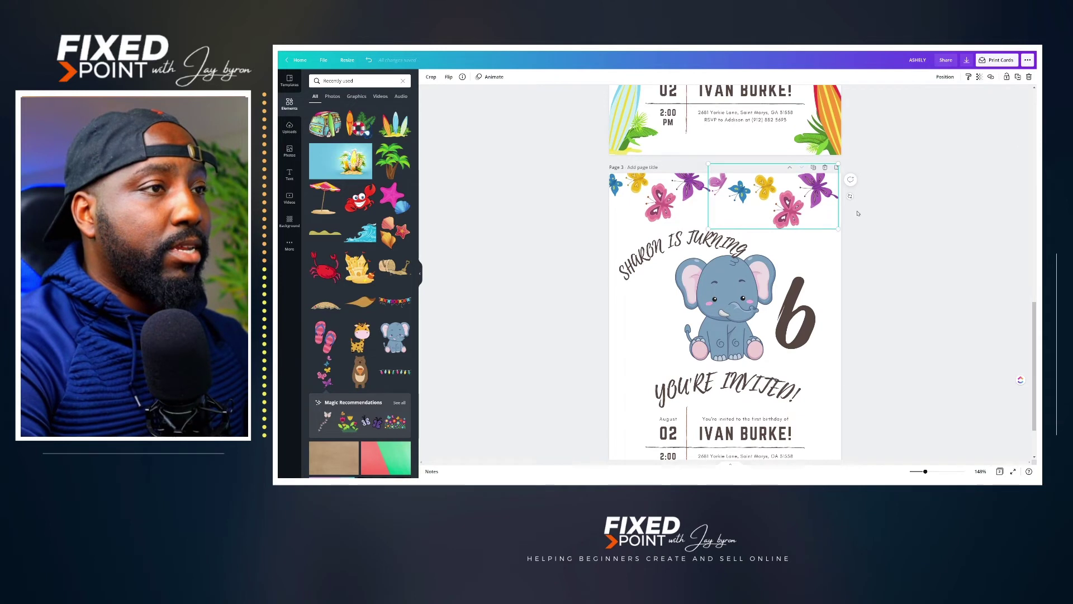
pyautogui.moveTo(722, 196); pyautogui.dragTo(759, 196)
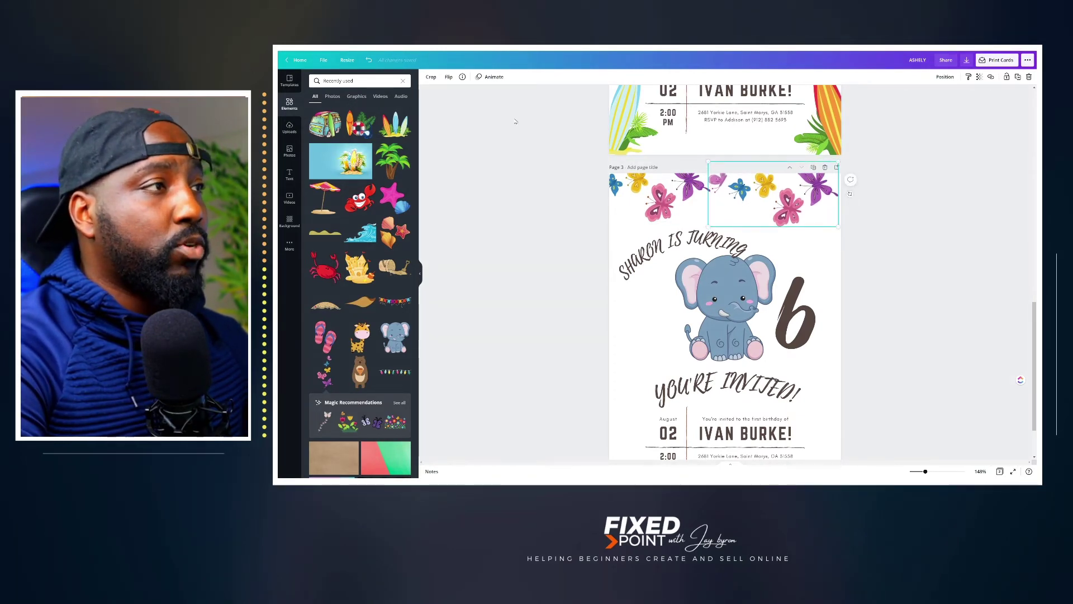
# Flip the copied butterfly graphic vertically and move it up slightly to line up with the original.
pyautogui.click(450, 77)
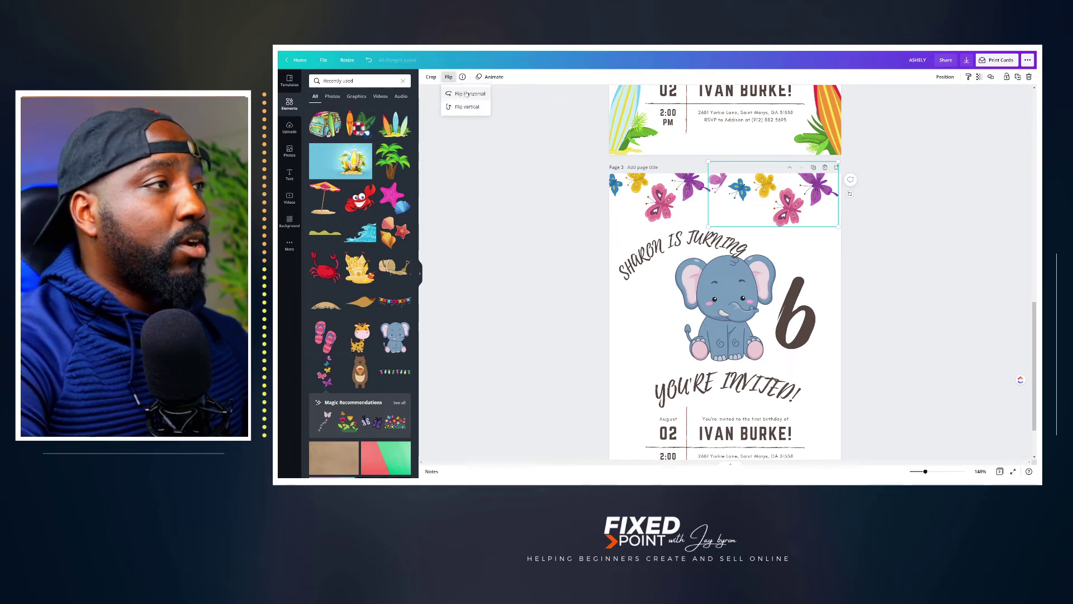
pyautogui.click(469, 94)
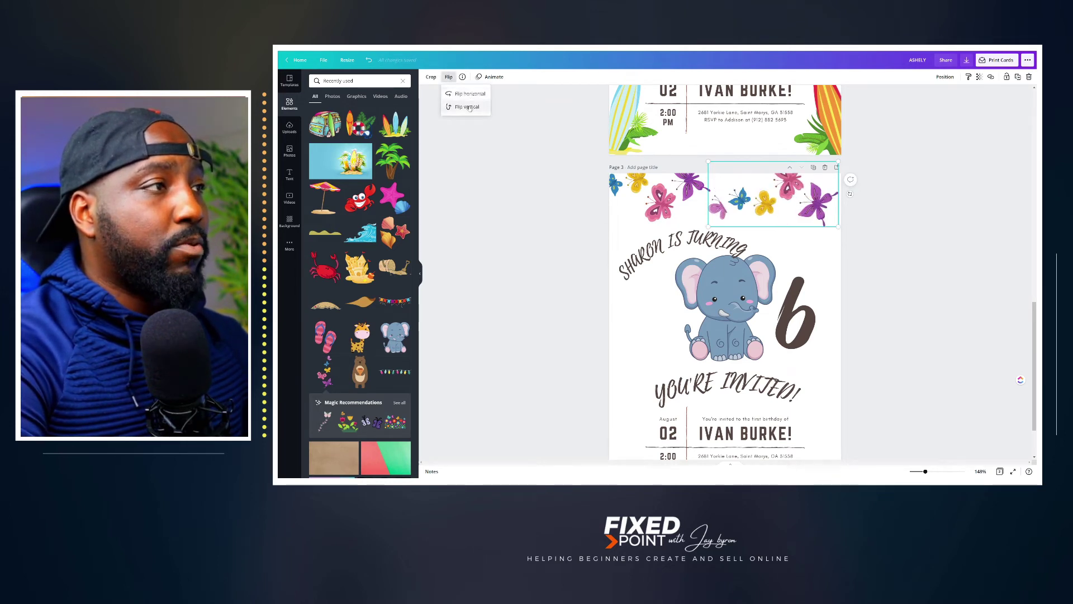
pyautogui.click(470, 108)
pyautogui.click(469, 107)
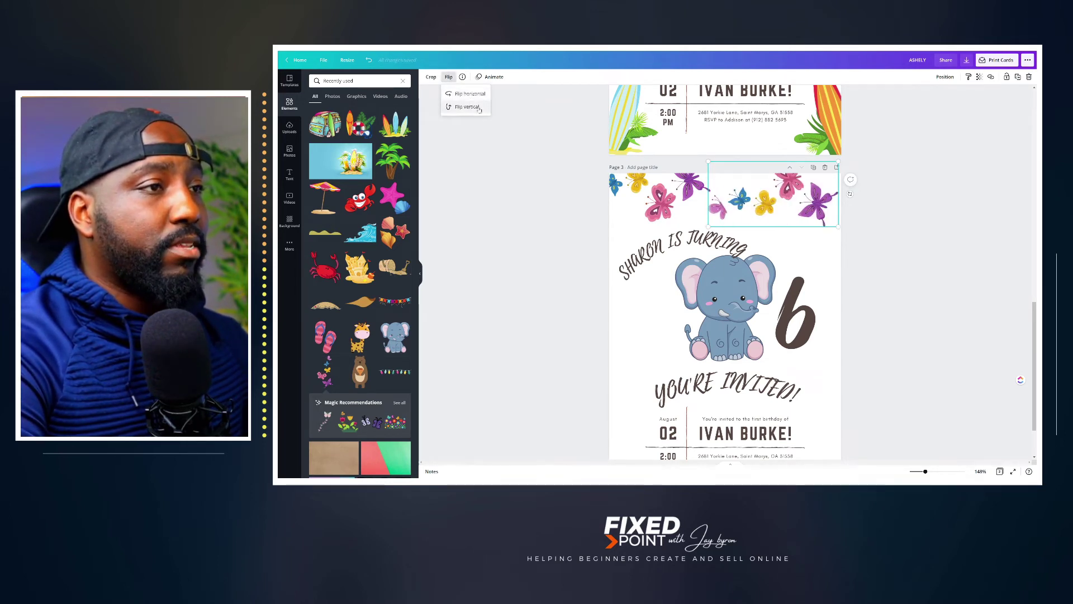
pyautogui.moveTo(752, 198); pyautogui.dragTo(756, 189)
pyautogui.click(924, 231)
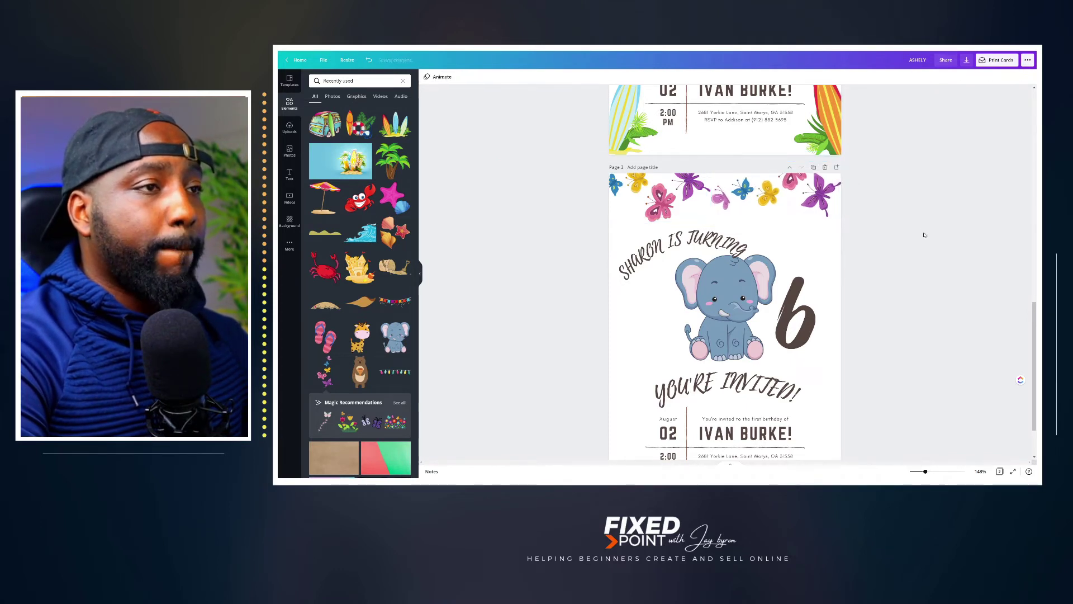
# Group the two butterfly graphics at the top of page 3 into one border.
pyautogui.scroll(-1, 849, 272)
pyautogui.click(694, 143)
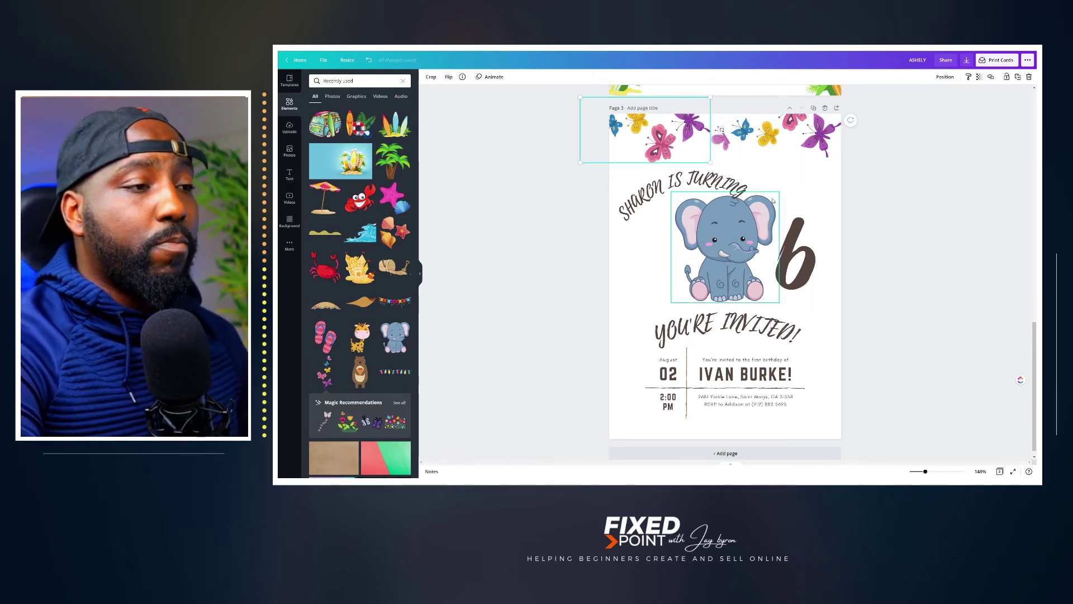
pyautogui.scroll(-1, 704, 129)
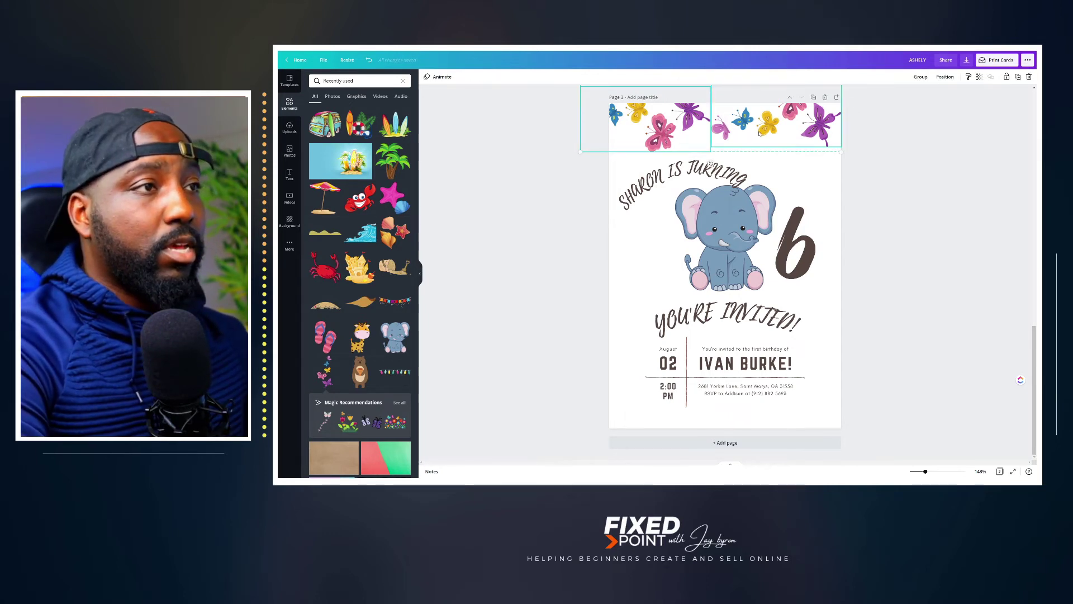
pyautogui.click(922, 77)
pyautogui.click(792, 130)
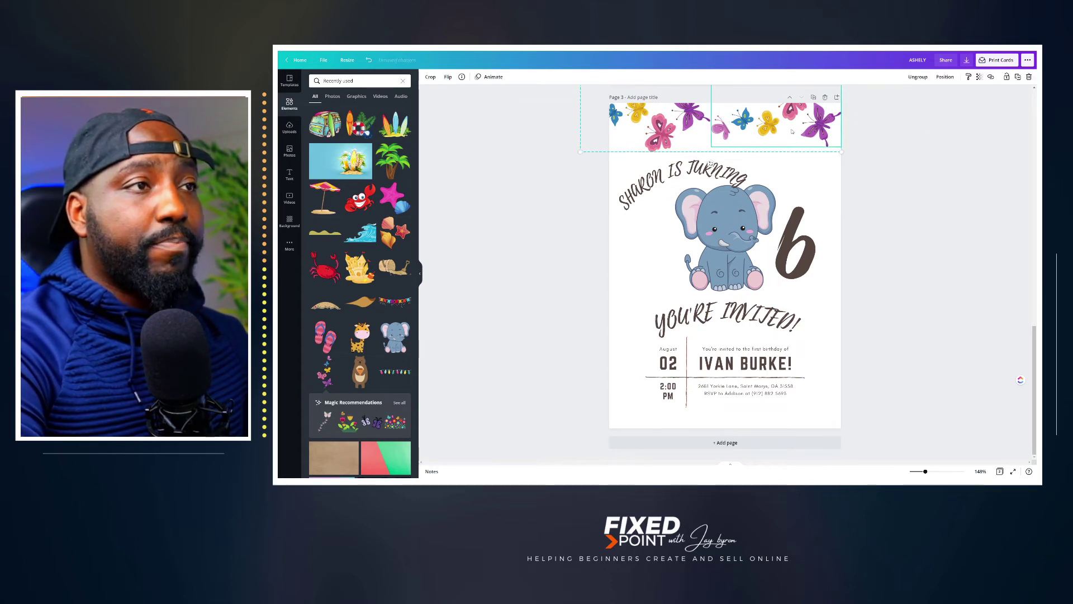
pyautogui.click(919, 79)
pyautogui.click(909, 126)
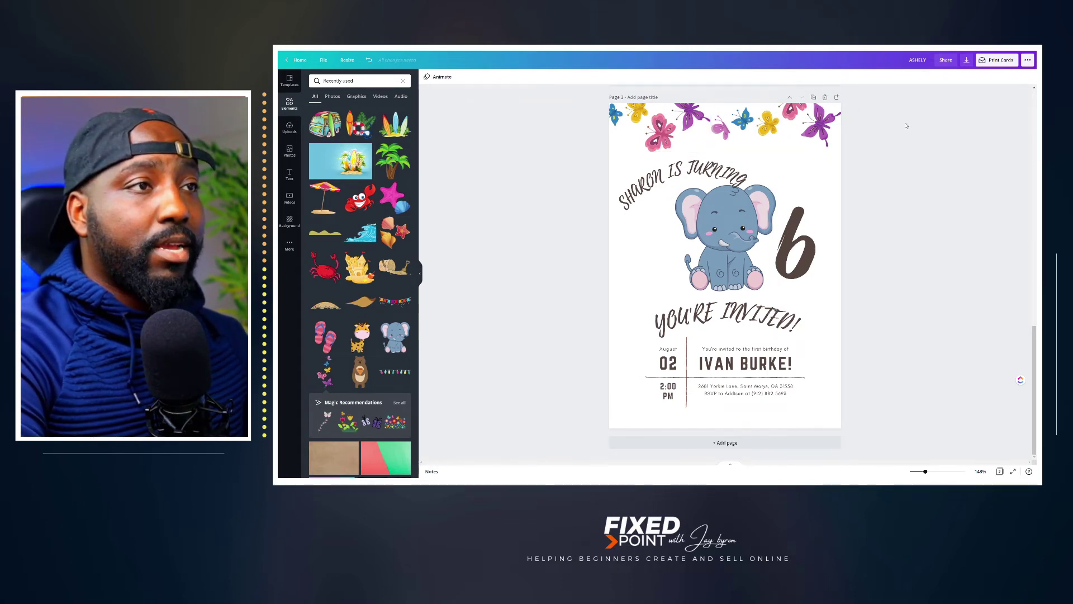
pyautogui.keyDown('shift'); pyautogui.click(684, 122); pyautogui.keyUp('shift')
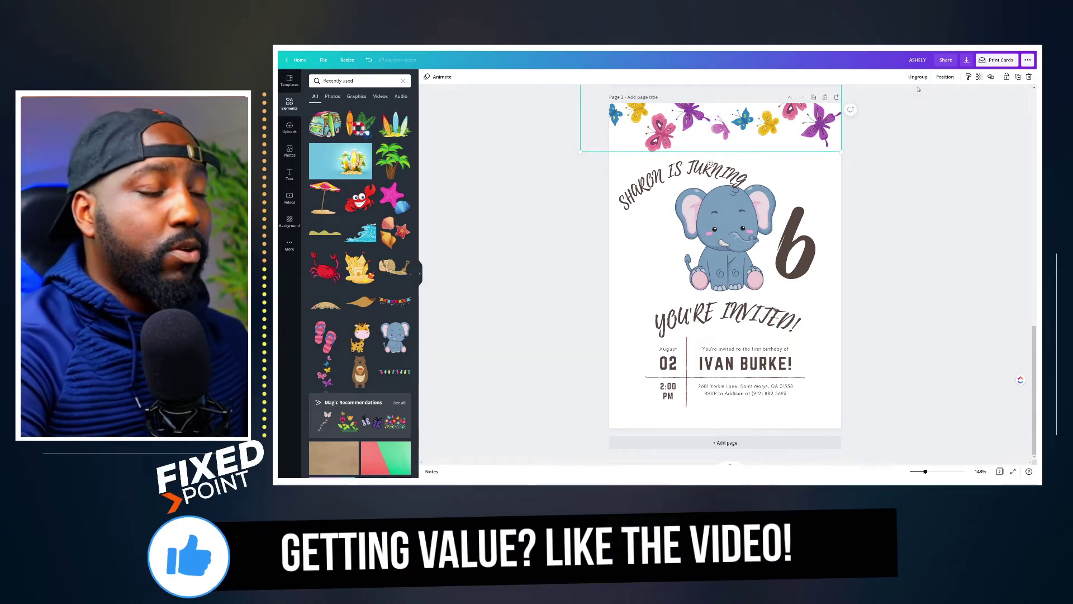
# Place a copy of the grouped butterfly border along the lower edge of page 3, partly beyond the page.
pyautogui.click(765, 137)
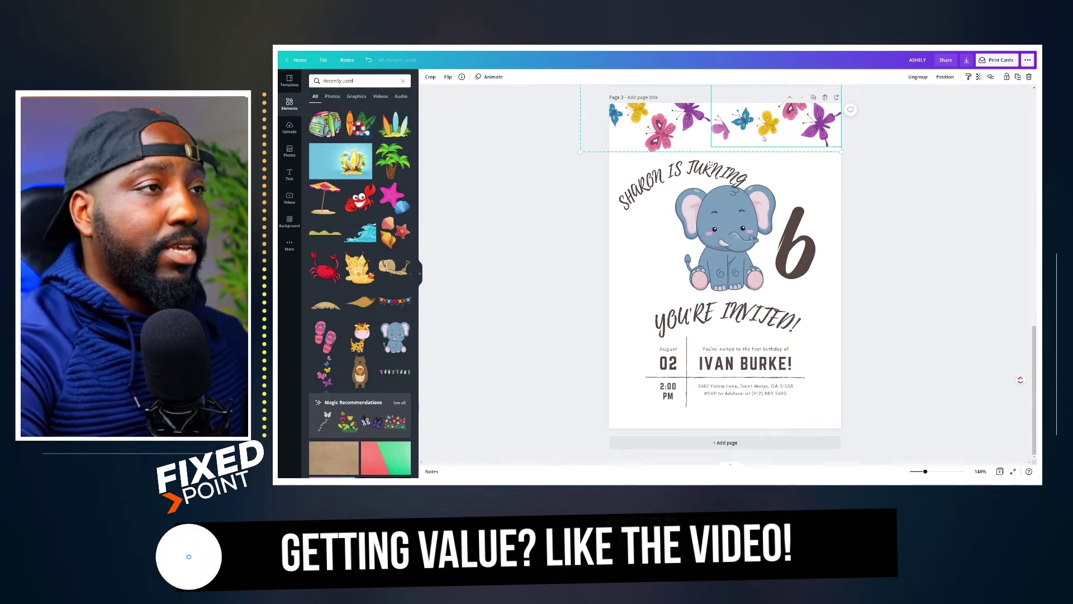
pyautogui.moveTo(765, 137); pyautogui.dragTo(770, 447)
# Rotate the curved heading further counter-clockwise around the elephant's upper left, and nudge the elephant slightly left.
pyautogui.click(686, 191)
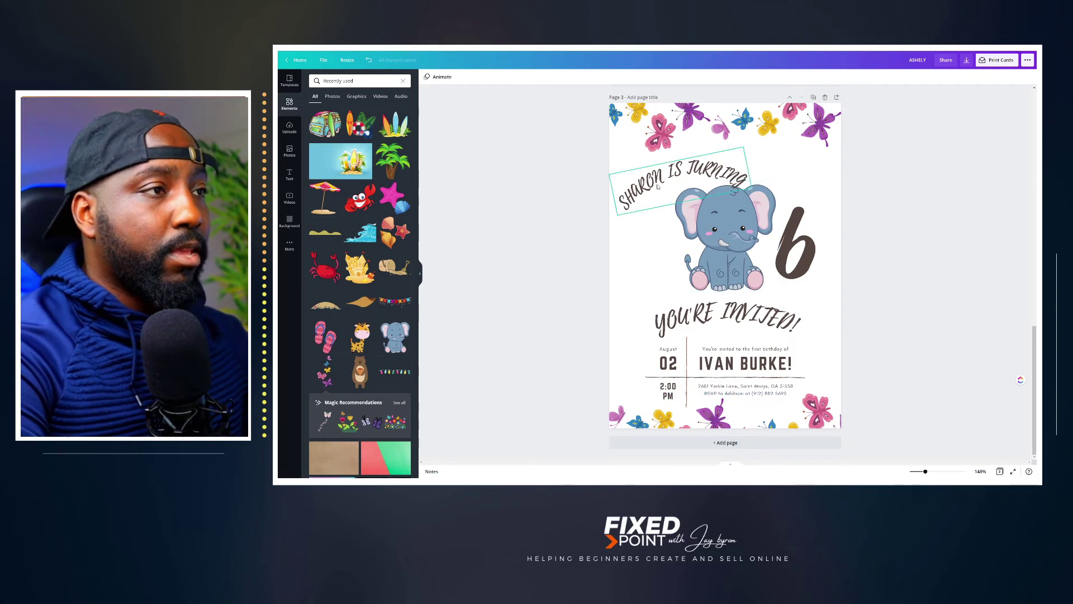
pyautogui.doubleClick(686, 213)
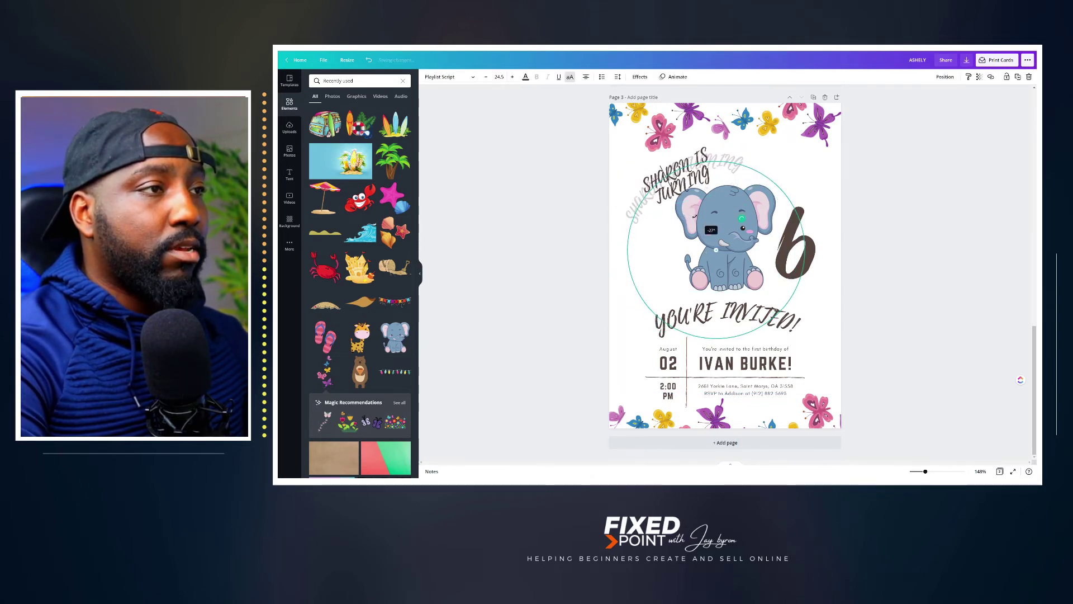
pyautogui.click(912, 199)
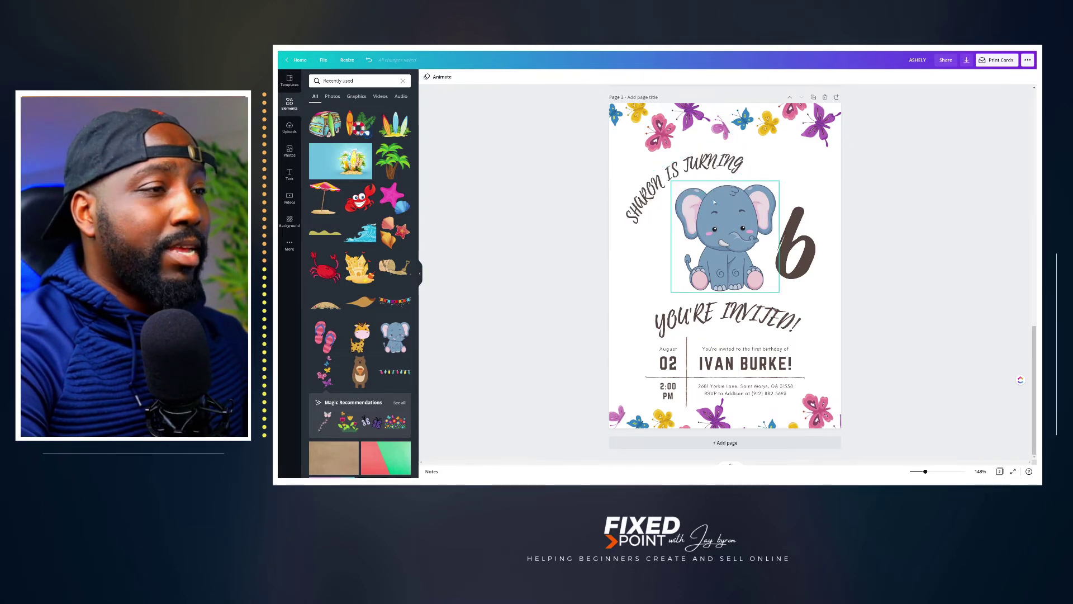
pyautogui.moveTo(736, 230); pyautogui.dragTo(733, 227)
# Shift the upper butterfly border on page 3 slightly right and up.
pyautogui.scroll(6, 846, 285)
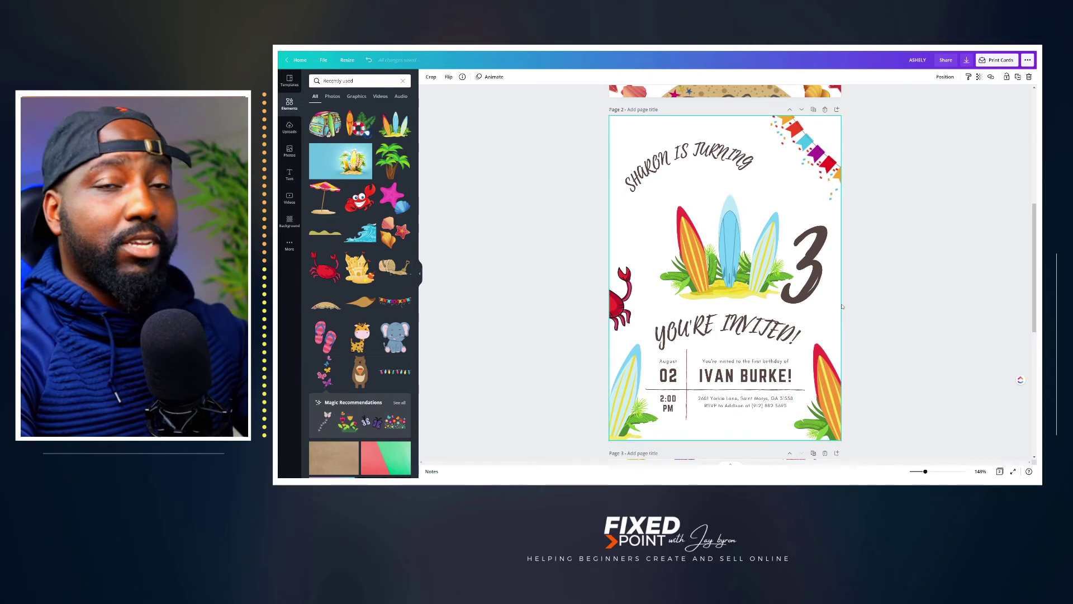
pyautogui.scroll(-5, 842, 306)
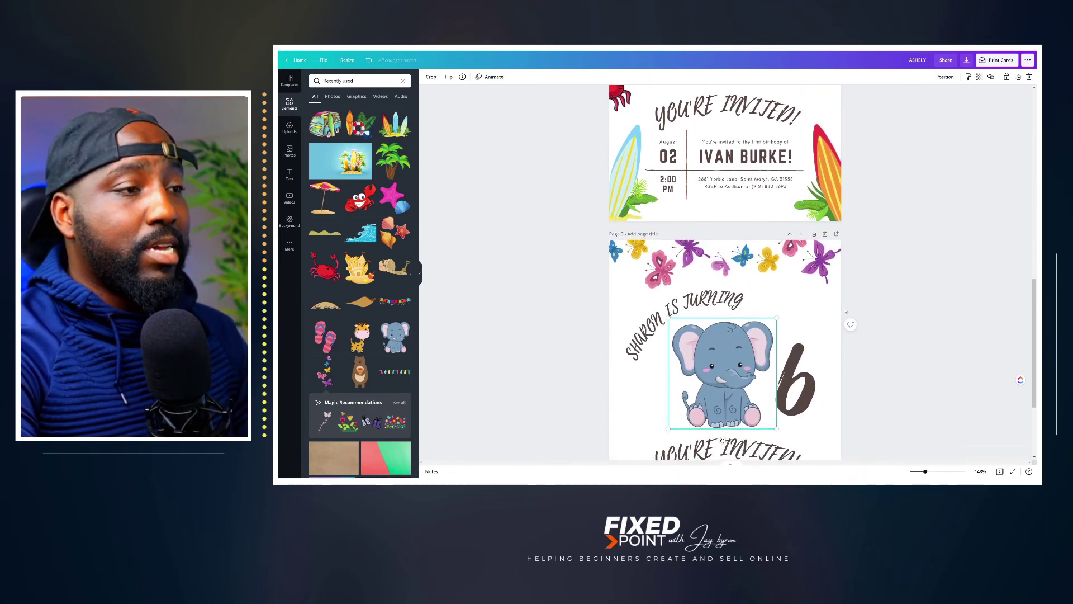
pyautogui.scroll(-2, 846, 311)
pyautogui.moveTo(730, 118); pyautogui.dragTo(733, 112)
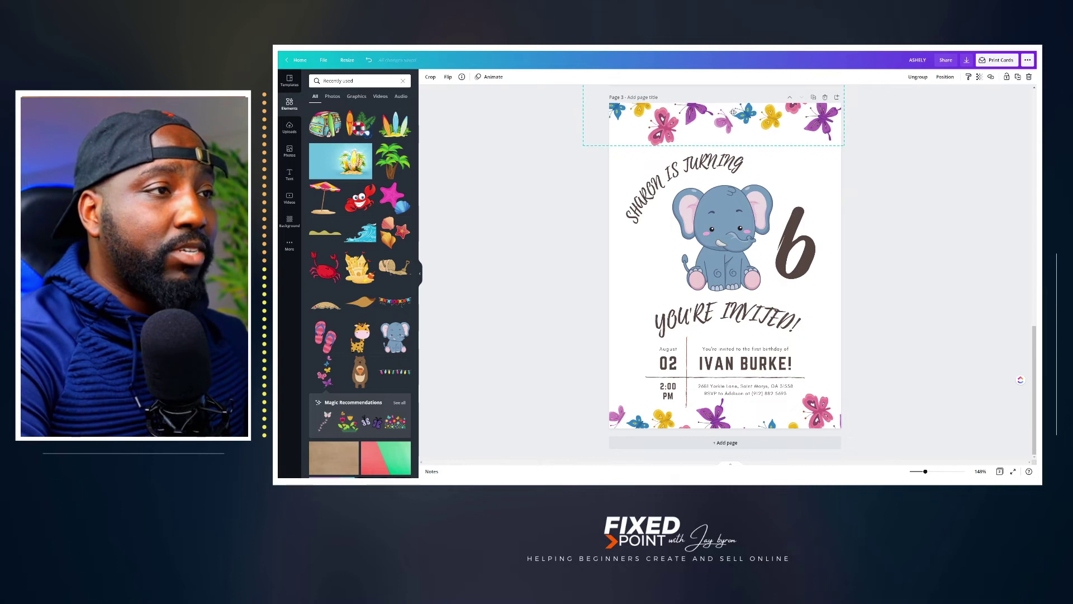
pyautogui.click(894, 336)
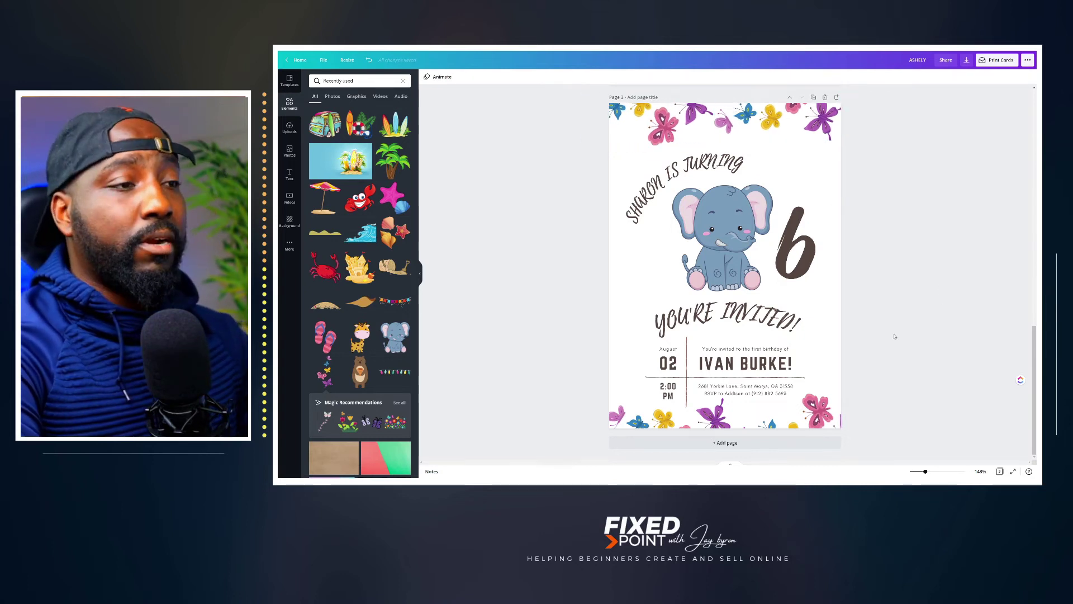
pyautogui.click(738, 415)
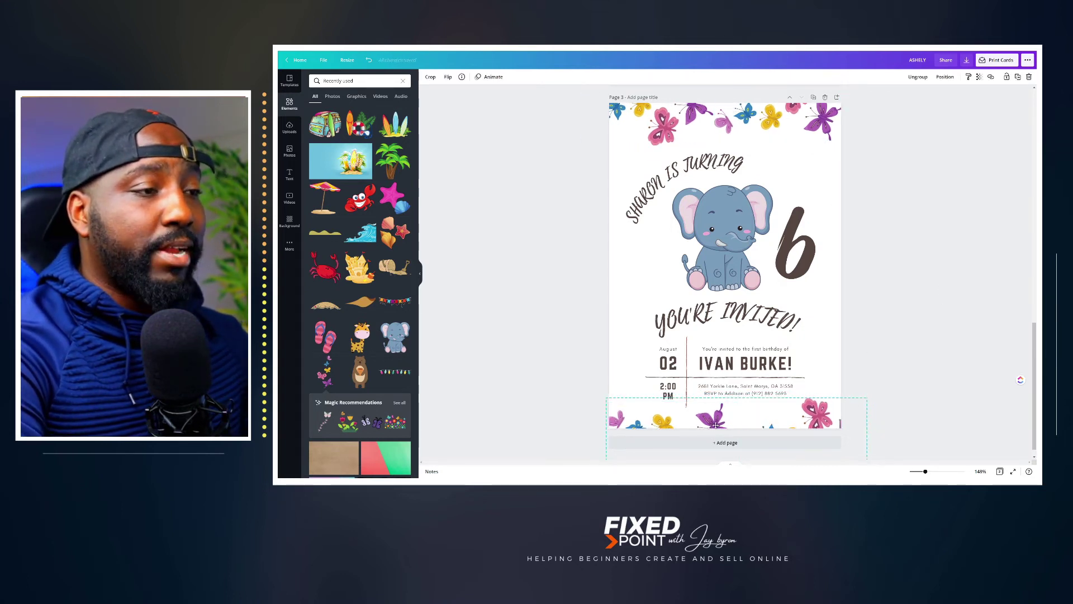
pyautogui.moveTo(739, 415); pyautogui.dragTo(714, 273)
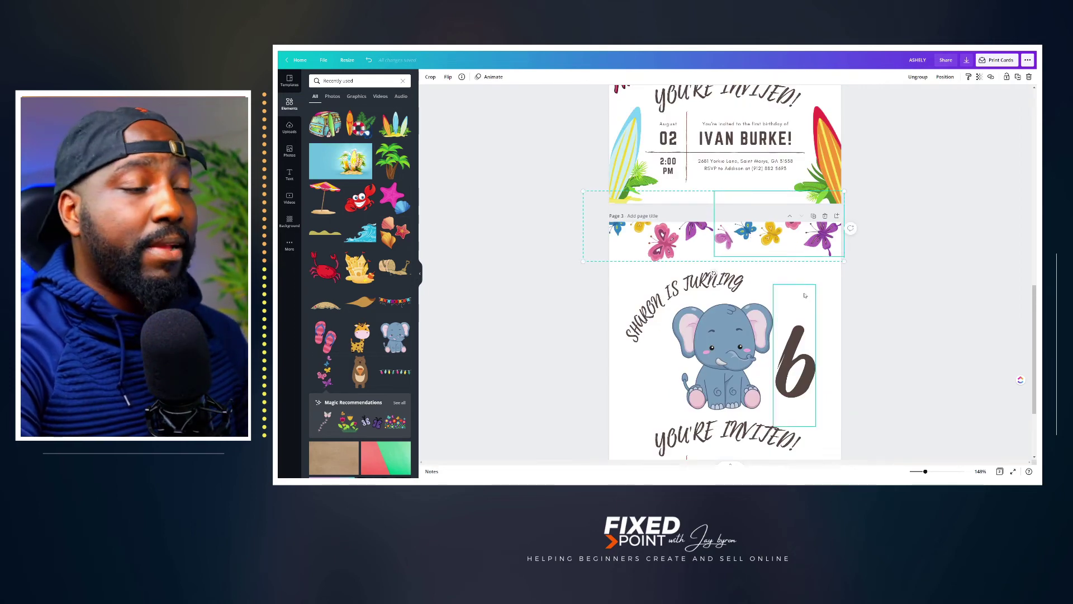
pyautogui.scroll(-3, 805, 293)
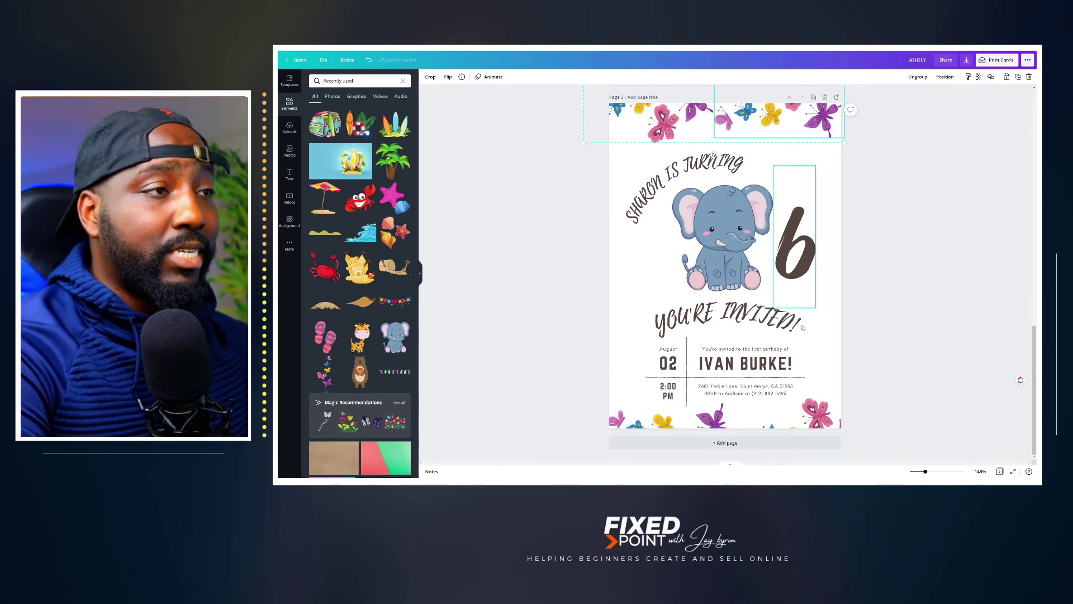
# Duplicate page 3 and replace the elephant on the copy with the giraffe graphic, sized to fit between the heading and "You're Invited!".
pyautogui.scroll(2, 831, 322)
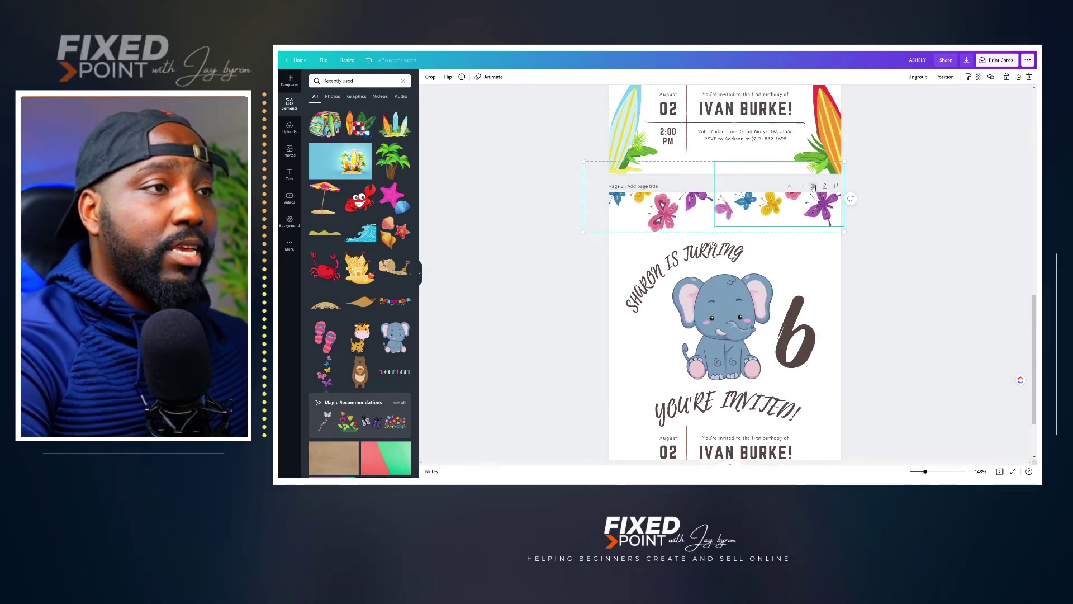
pyautogui.scroll(-8, 815, 210)
pyautogui.click(733, 335)
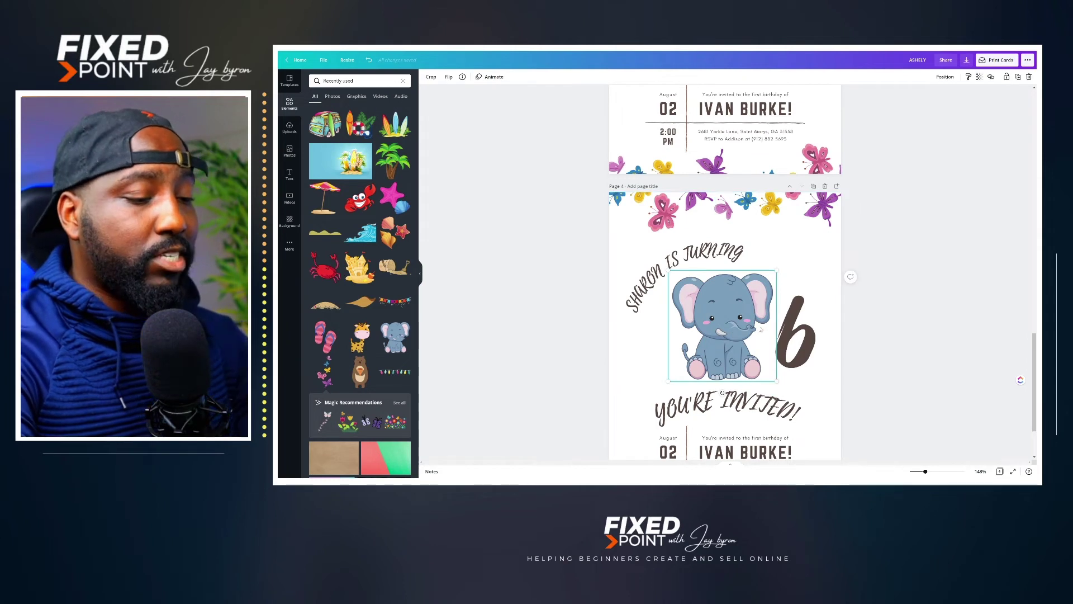
pyautogui.press('Delete')
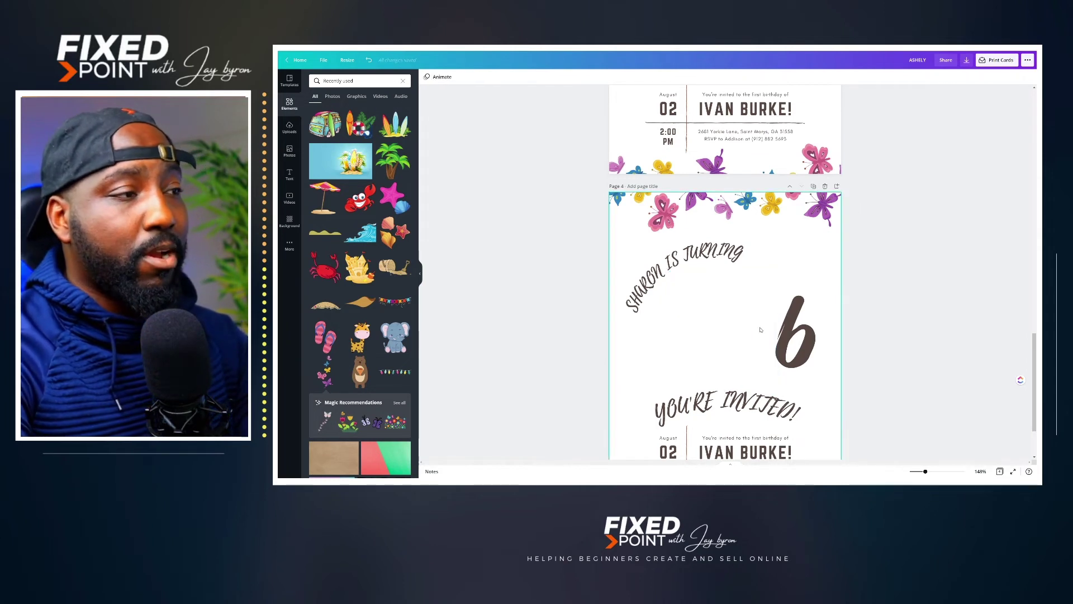
pyautogui.click(360, 337)
pyautogui.moveTo(744, 410); pyautogui.dragTo(756, 386)
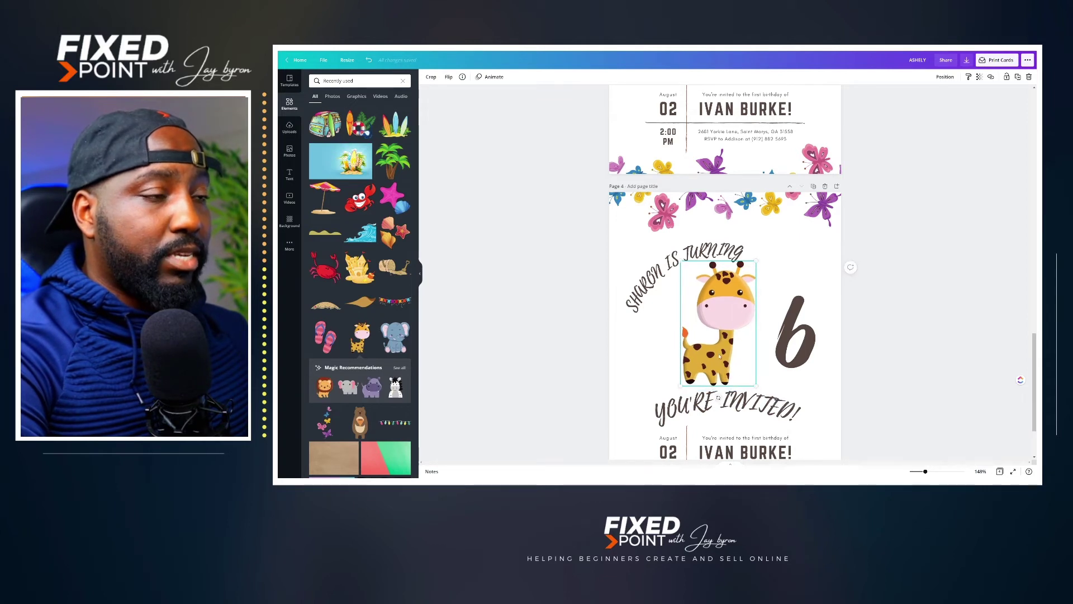
# Rotate the curved heading on page 4 to nearly level and center it above the giraffe.
pyautogui.click(658, 285)
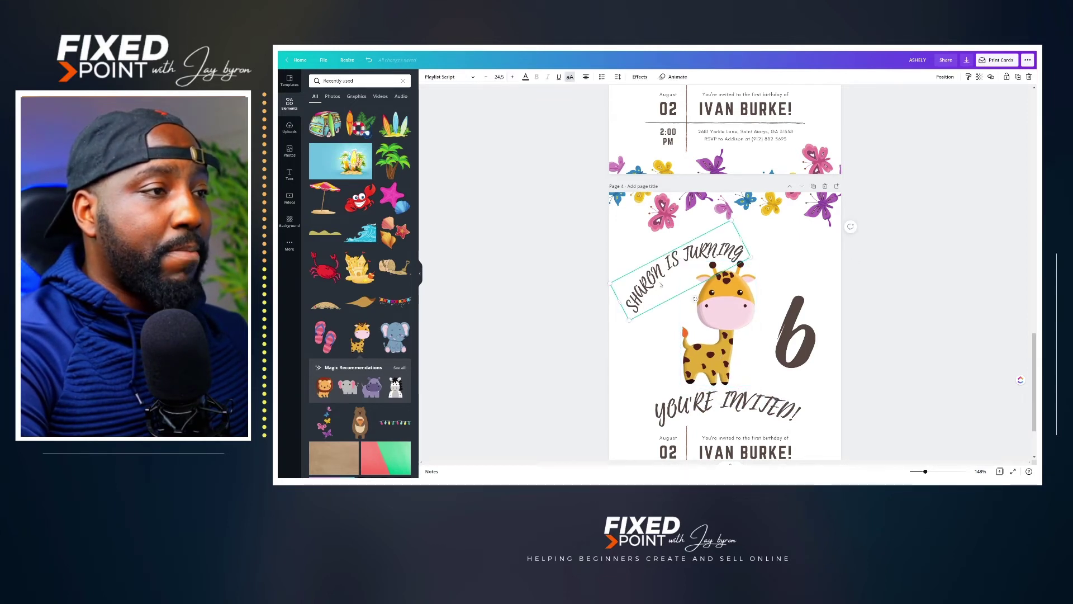
pyautogui.moveTo(695, 300); pyautogui.dragTo(672, 300)
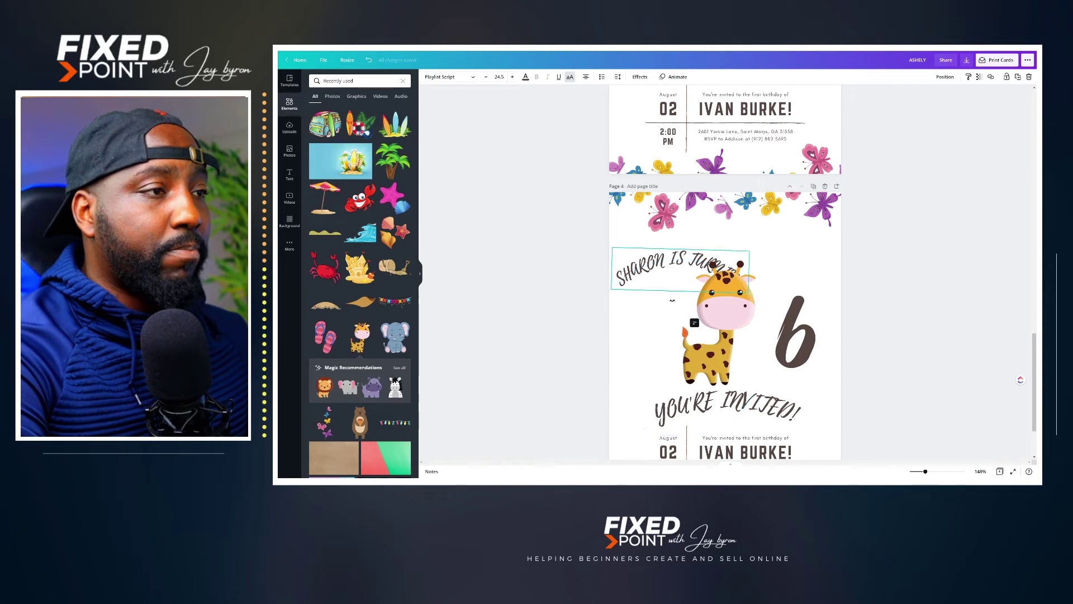
pyautogui.moveTo(669, 261); pyautogui.dragTo(710, 241)
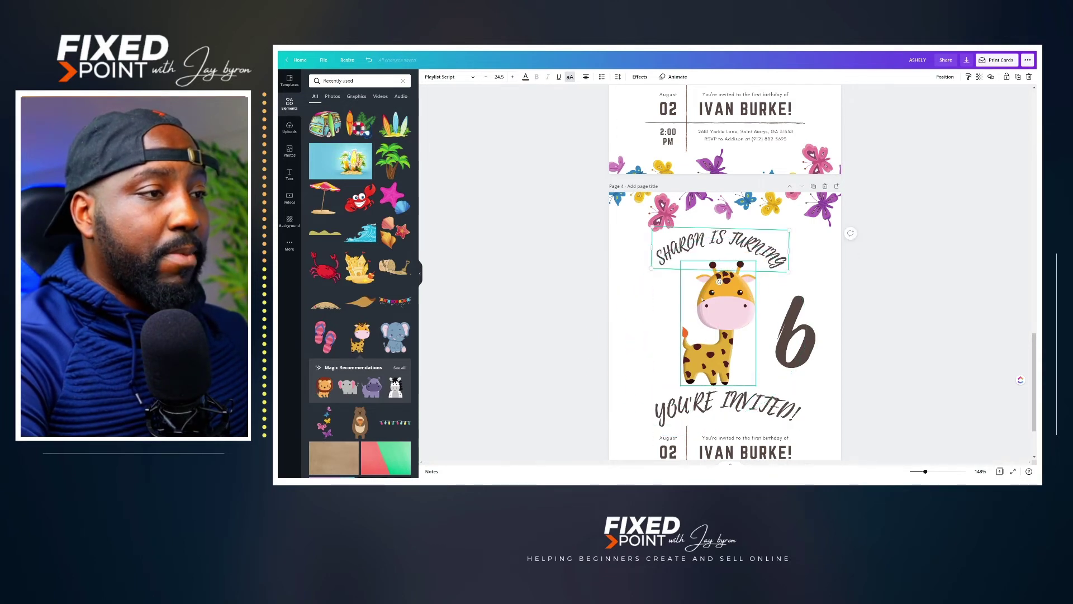
pyautogui.doubleClick(705, 240)
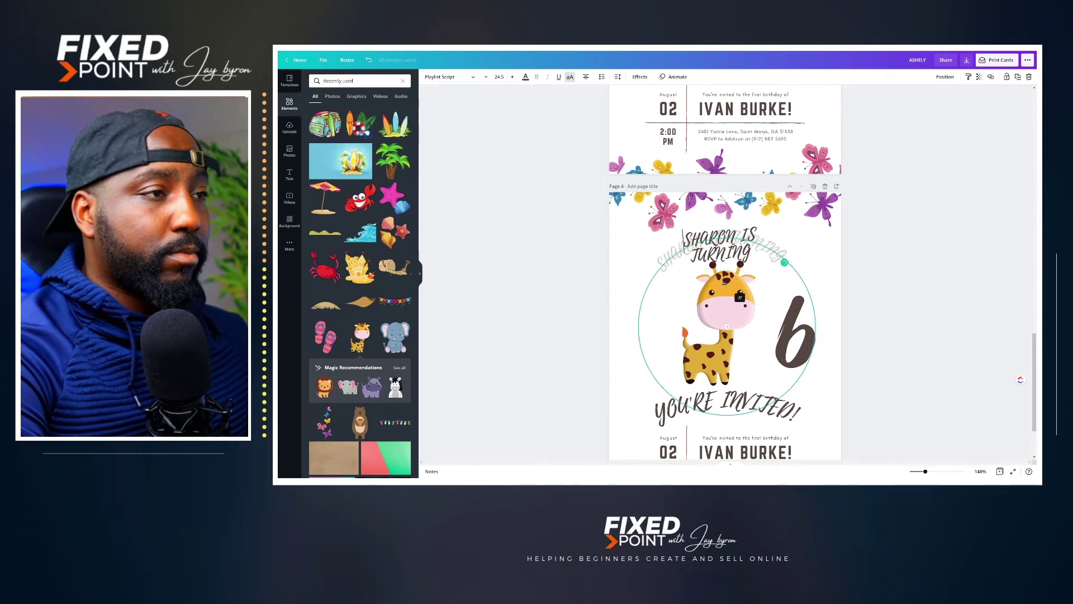
pyautogui.press('Escape')
pyautogui.press('Escape')
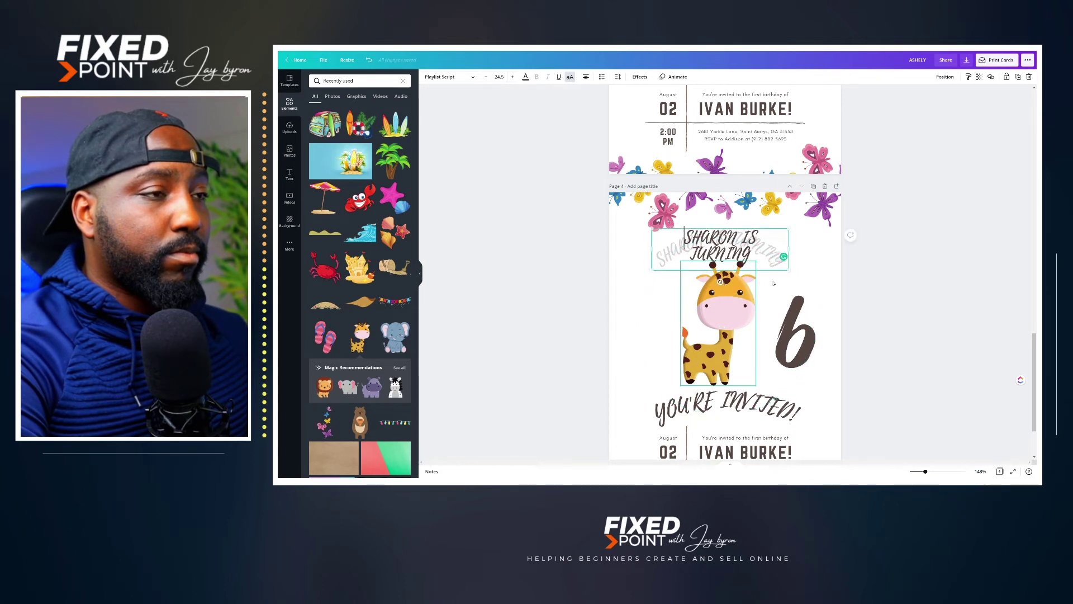
# Change the "6" beside the giraffe on page 4 to "2".
pyautogui.click(790, 341)
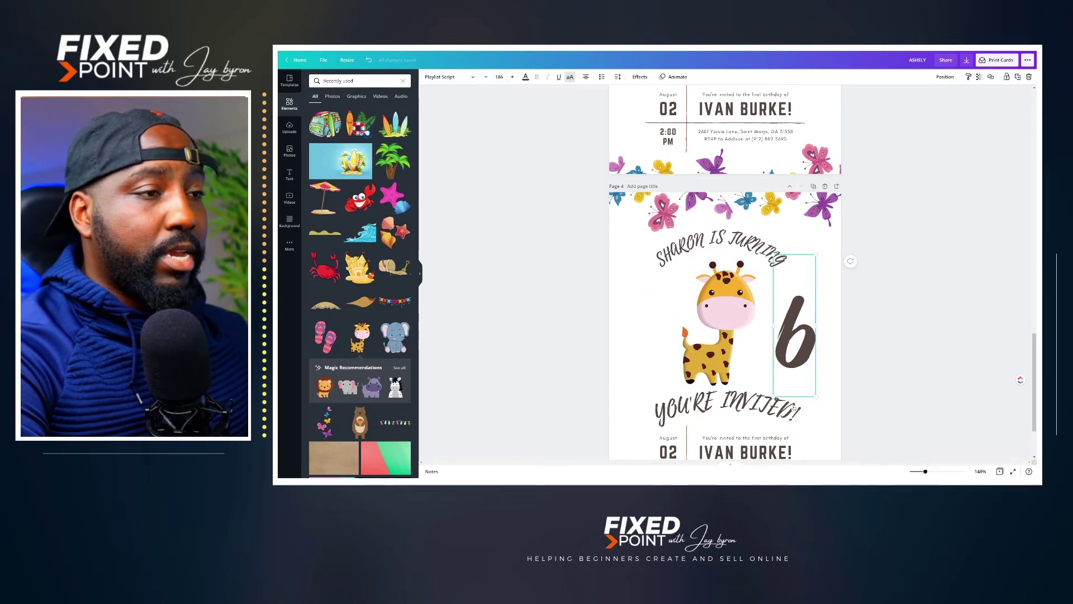
pyautogui.doubleClick(790, 341)
pyautogui.write('2')
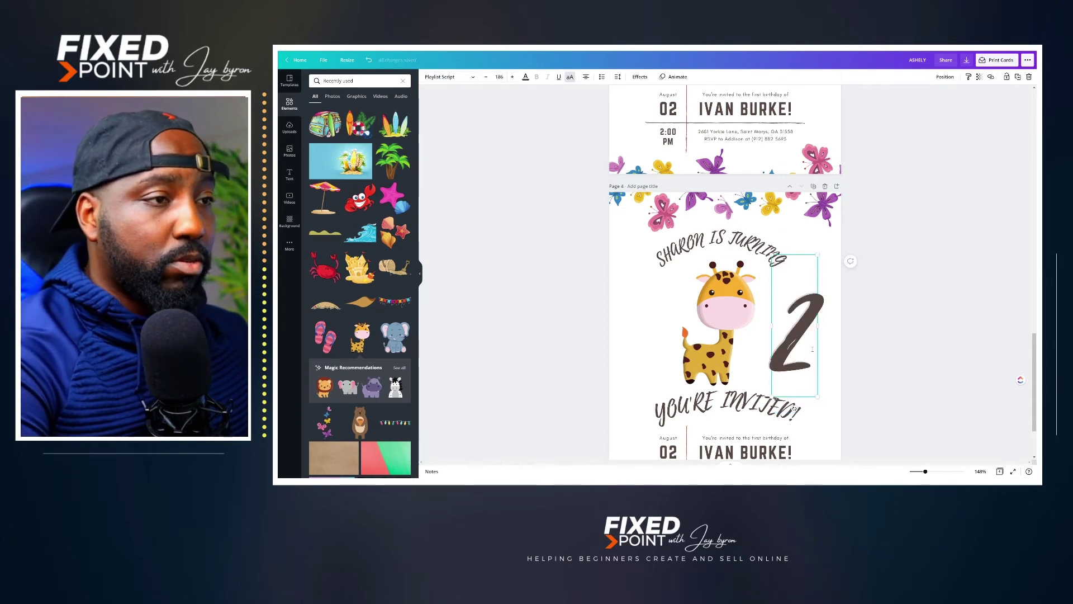
# Shift the "2" on page 4 slightly left and up, closer to the giraffe.
pyautogui.press('Escape')
pyautogui.moveTo(803, 345); pyautogui.dragTo(799, 343)
pyautogui.scroll(-2, 929, 300)
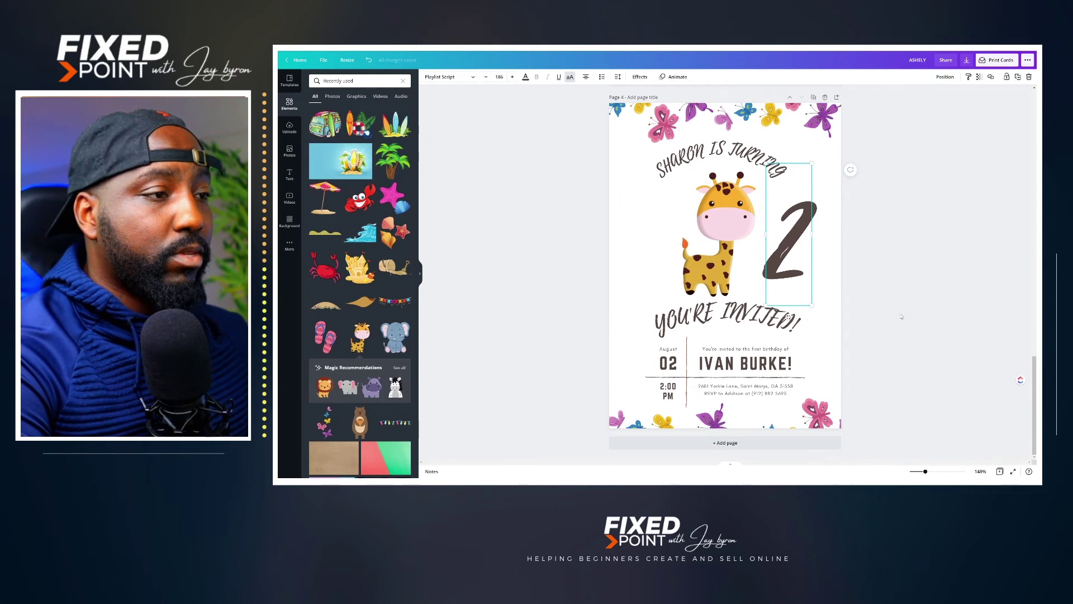
pyautogui.scroll(1, 893, 325)
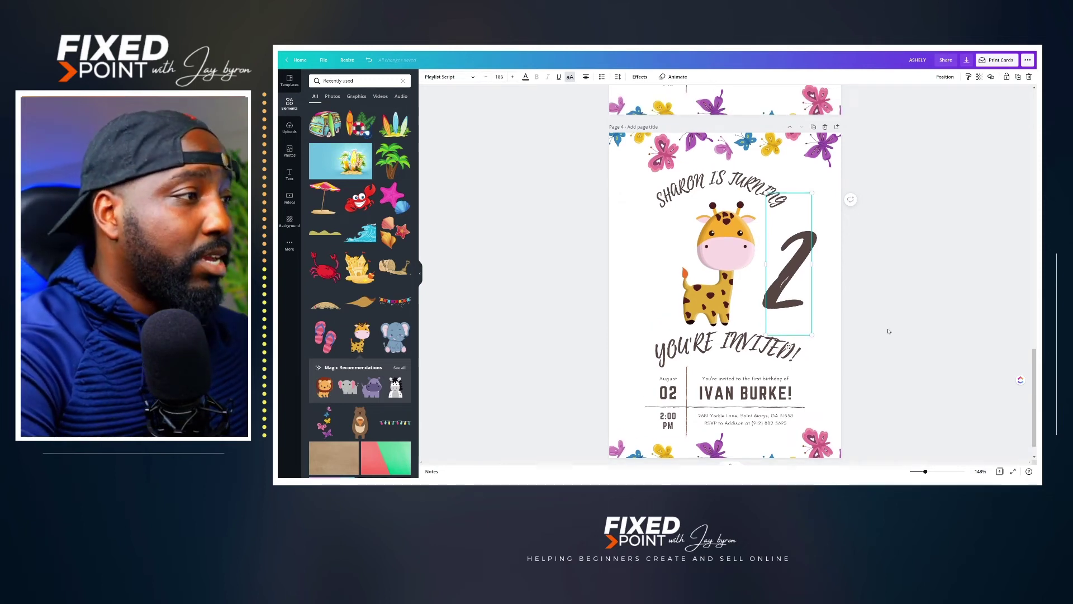
pyautogui.scroll(-1, 769, 373)
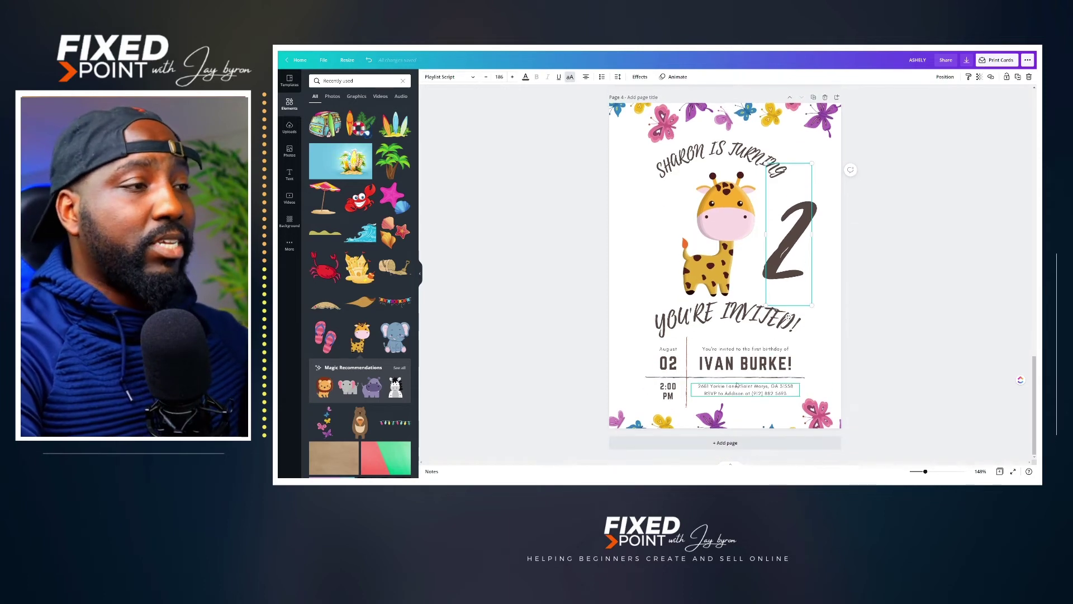
pyautogui.scroll(2, 733, 204)
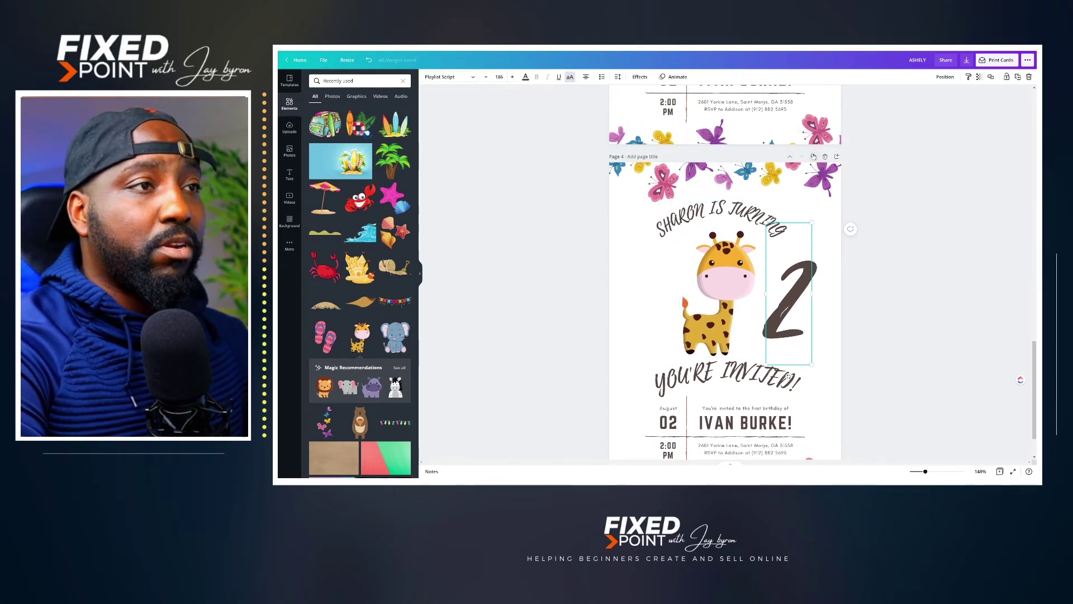
# Duplicate page 4 and remove the upper and lower butterfly borders from the copy.
pyautogui.click(814, 158)
pyautogui.click(710, 423)
pyautogui.moveTo(710, 423); pyautogui.dragTo(395, 314)
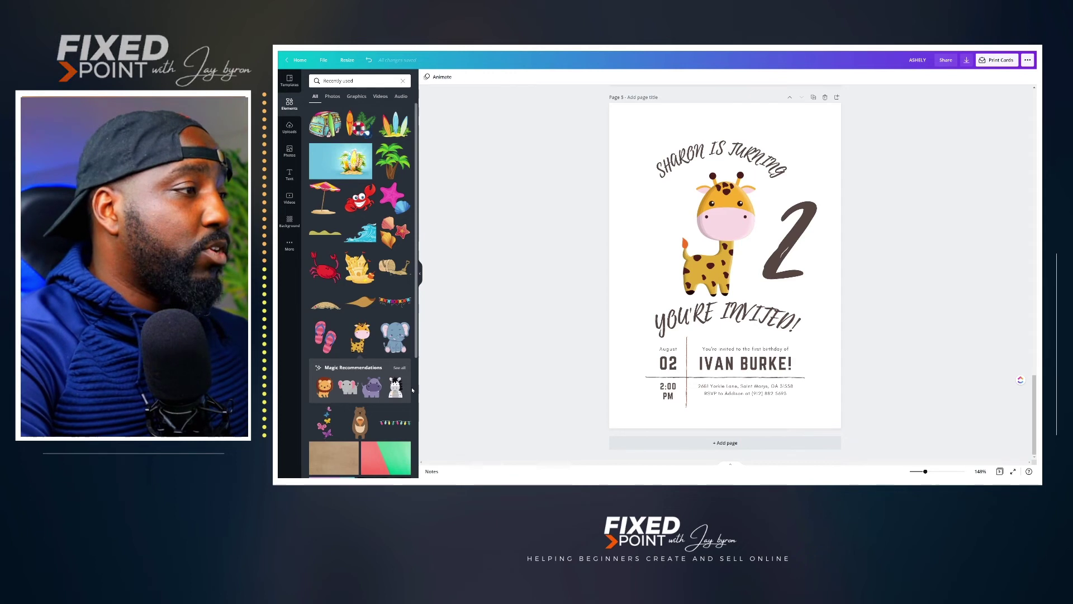
# Add the colorful bunting graphic to page 5, rotate it about 33°, and place it across the upper-right corner of the invitation.
pyautogui.click(395, 304)
pyautogui.moveTo(707, 263); pyautogui.dragTo(763, 135)
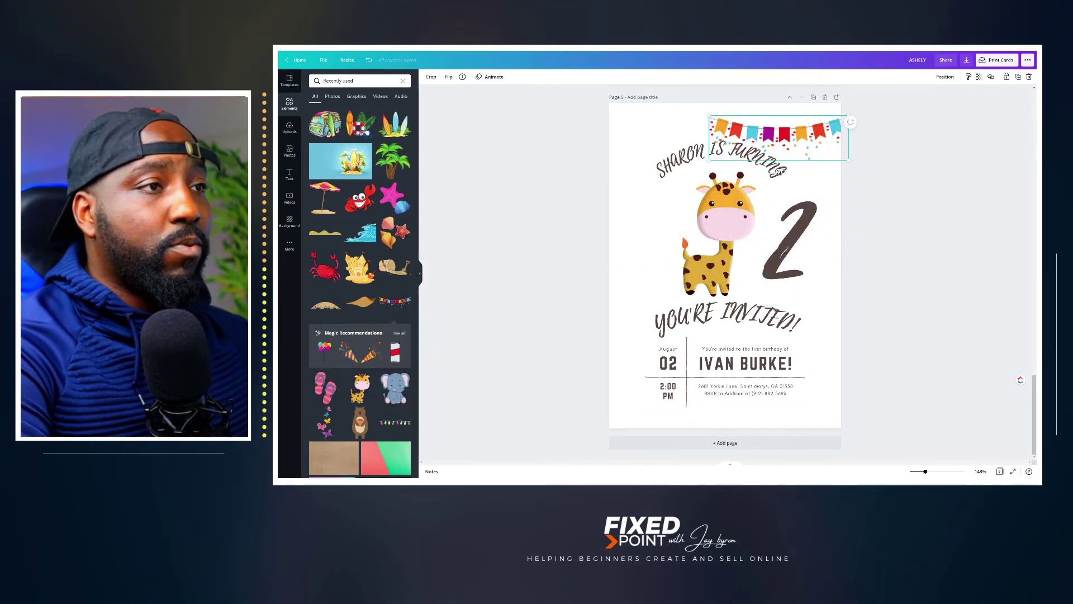
pyautogui.moveTo(780, 172); pyautogui.dragTo(758, 175)
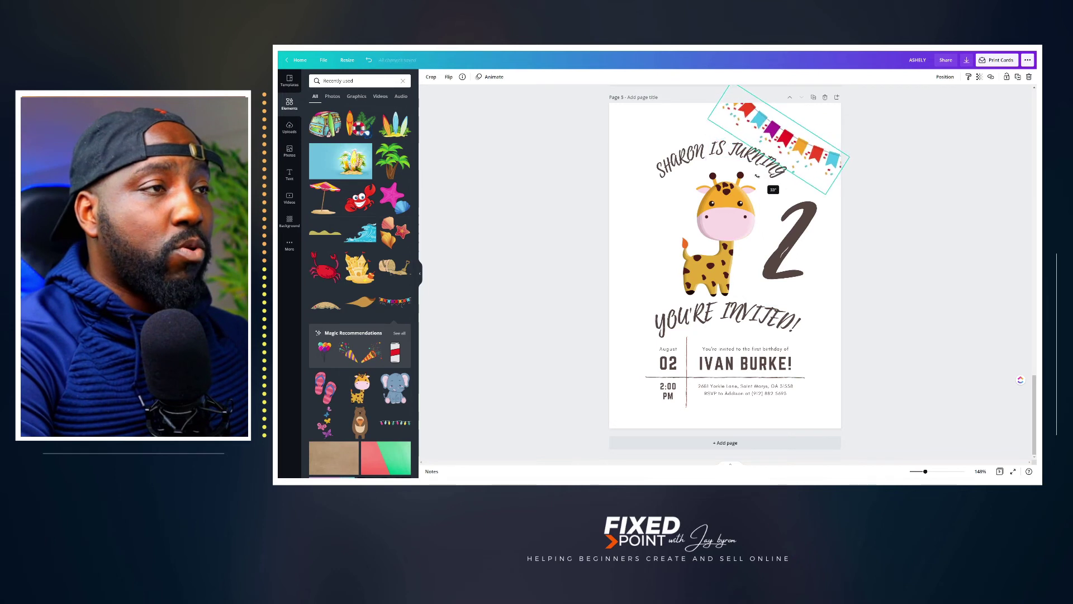
pyautogui.moveTo(793, 140); pyautogui.dragTo(819, 141)
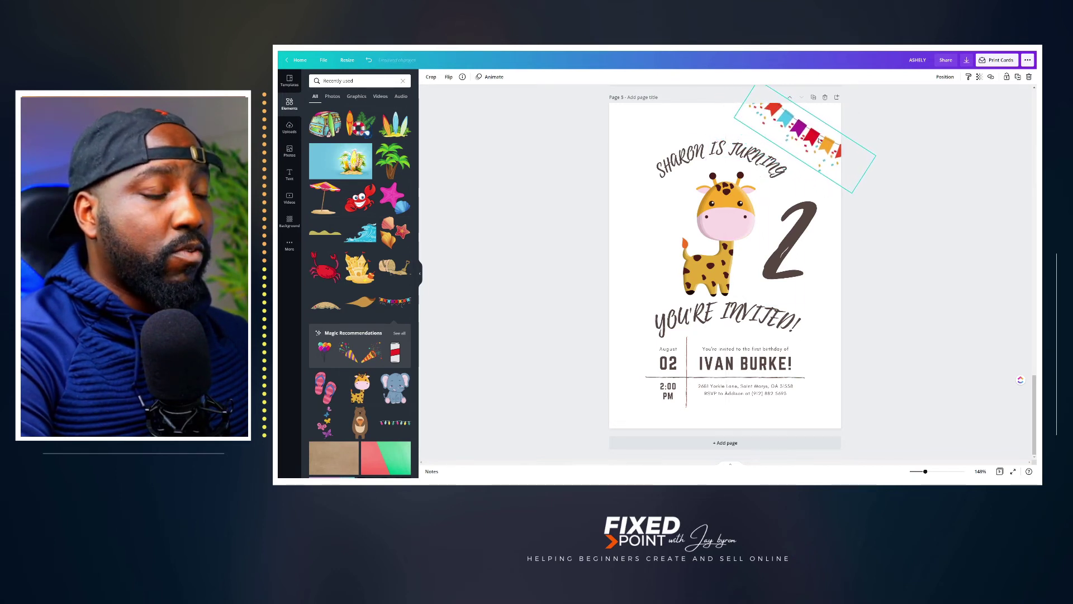
pyautogui.press('Escape')
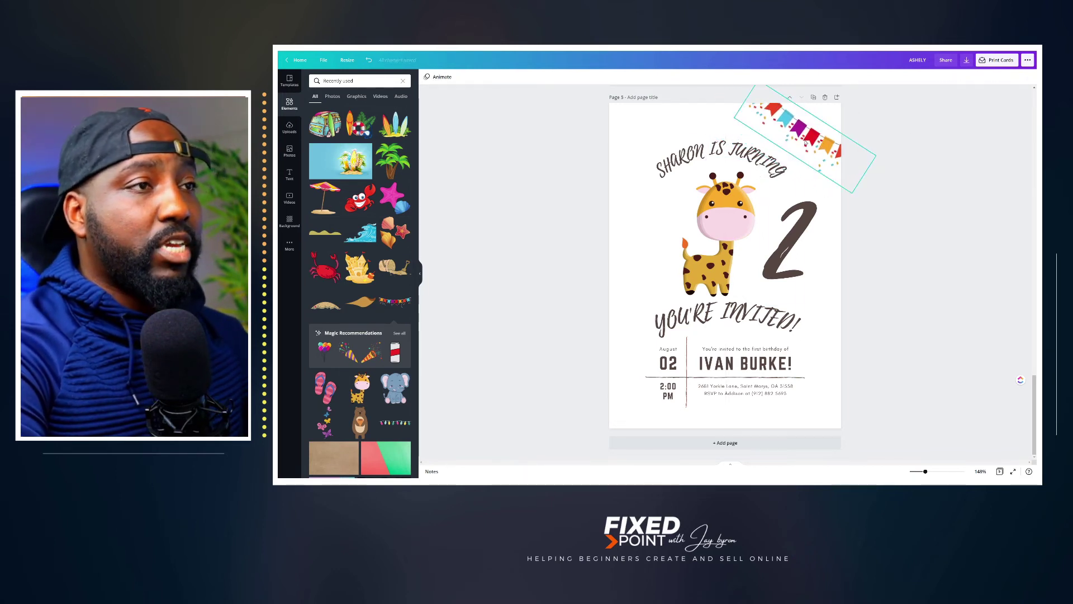
# Duplicate the bunting into the other three corners of page 5, angling each copy across its corner.
pyautogui.moveTo(787, 166); pyautogui.dragTo(631, 412)
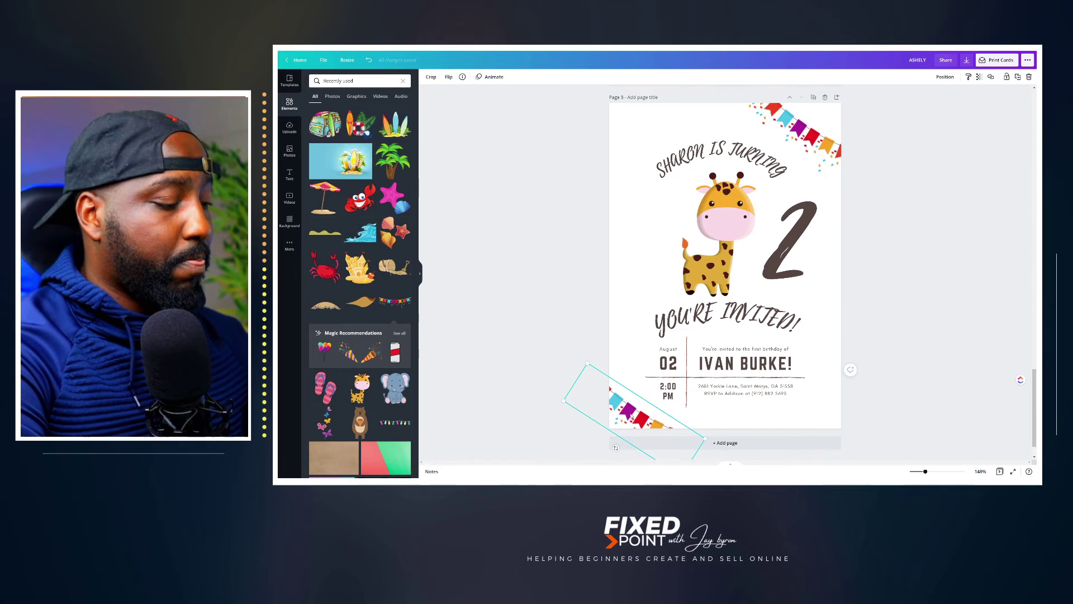
pyautogui.moveTo(631, 413); pyautogui.dragTo(630, 128)
pyautogui.hotkey('ctrl', 'd')
pyautogui.hotkey('ctrl', 'd')
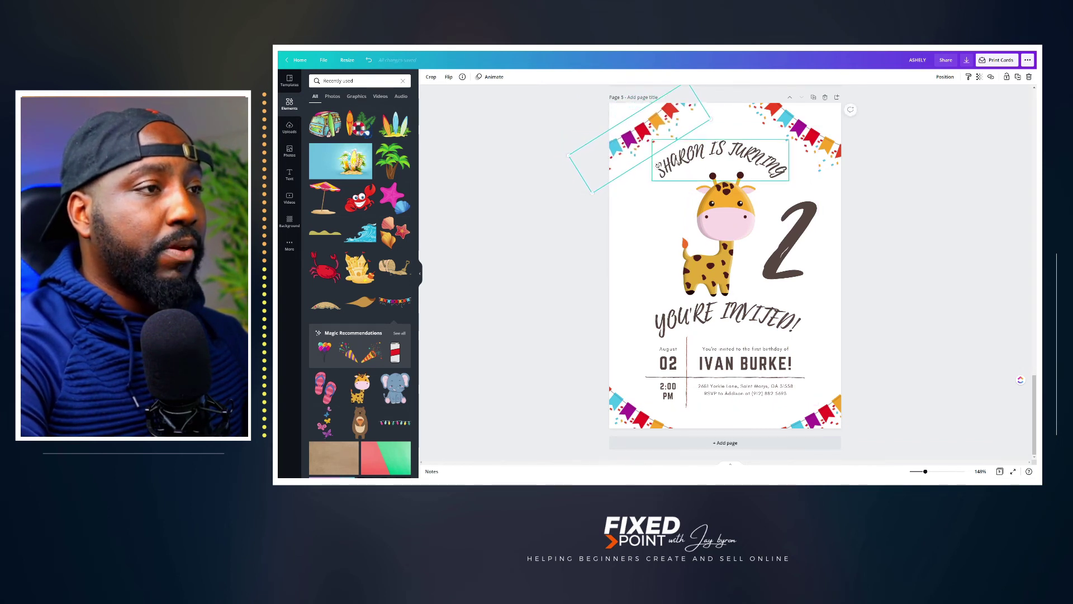
pyautogui.click(937, 287)
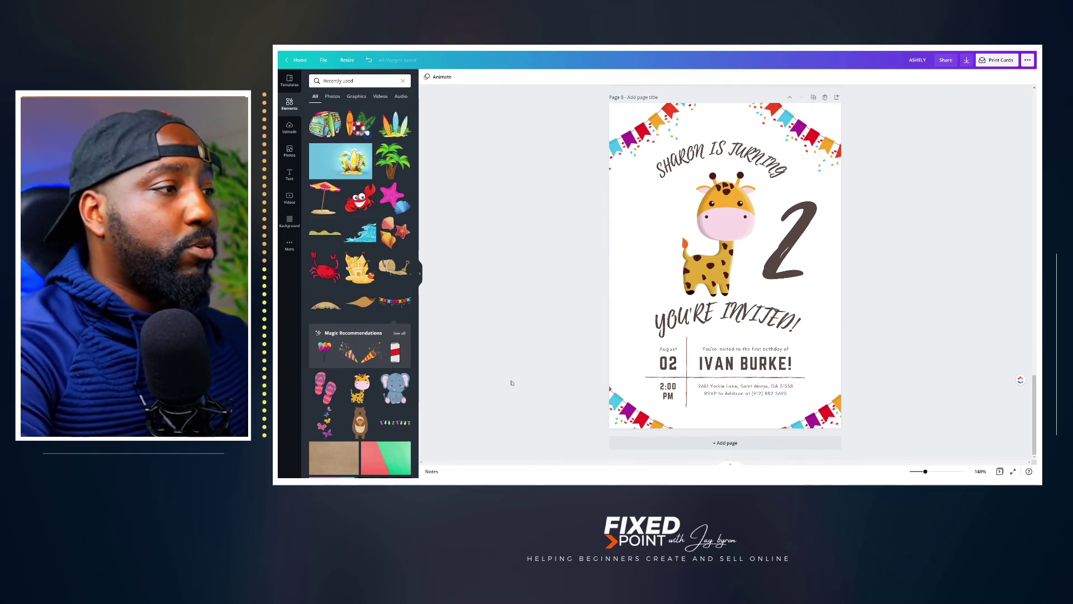
# Add the balloon bunch graphic to page 5, shrink it, and place it above the giraffe's tail.
pyautogui.click(330, 347)
pyautogui.click(329, 348)
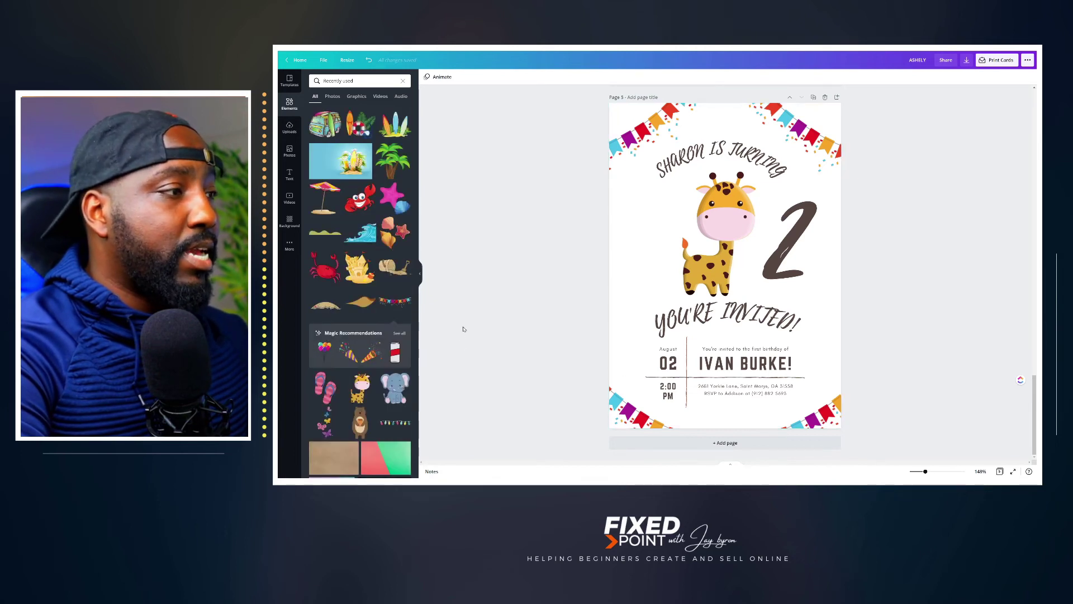
pyautogui.click(323, 352)
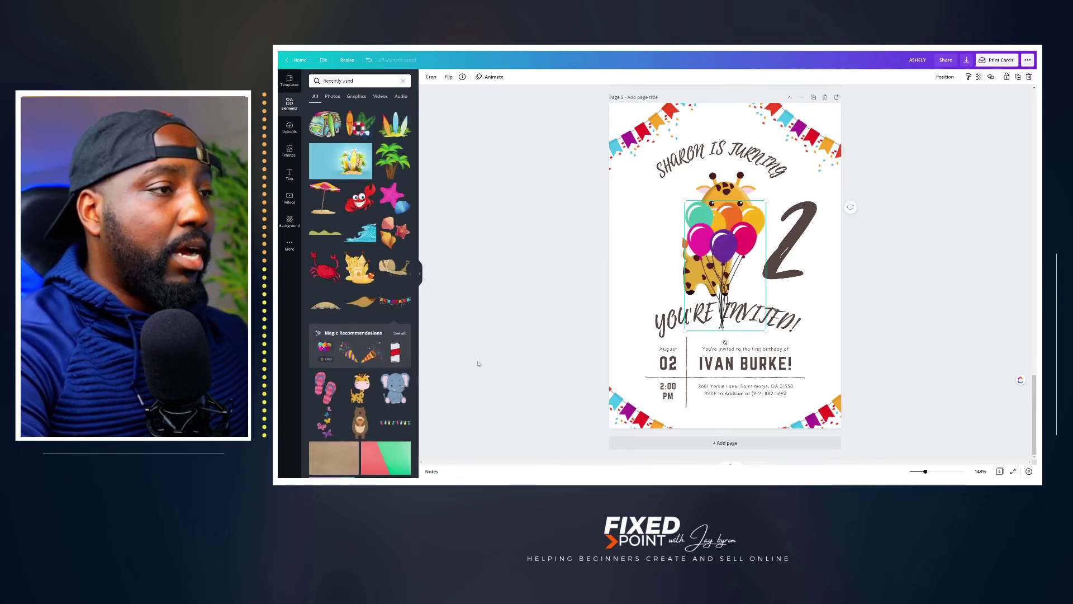
pyautogui.moveTo(767, 331); pyautogui.dragTo(727, 275)
pyautogui.moveTo(705, 227); pyautogui.dragTo(682, 213)
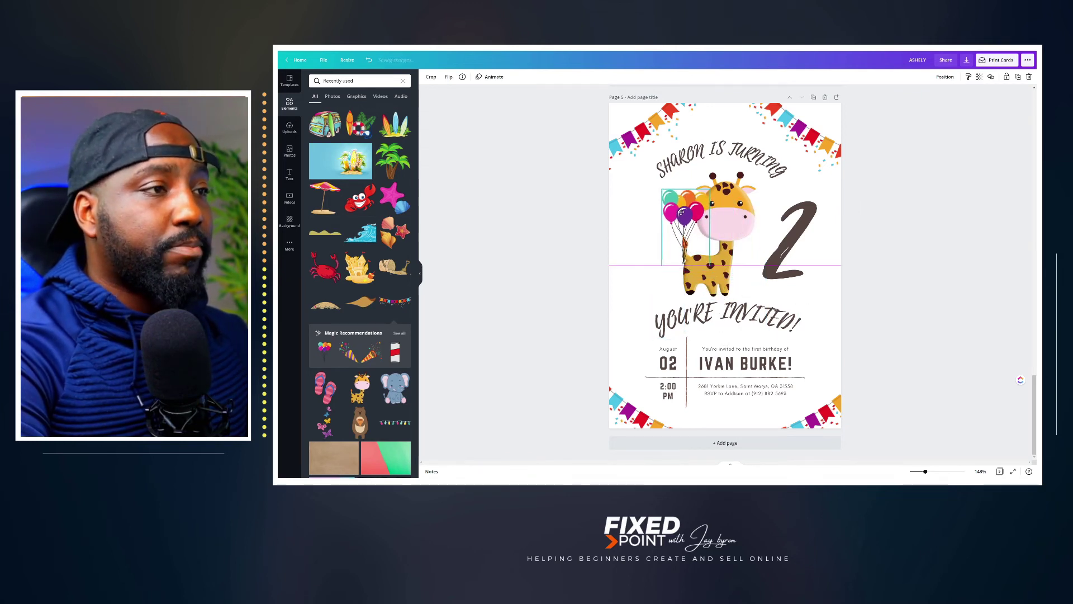
pyautogui.moveTo(709, 266); pyautogui.dragTo(673, 206)
pyautogui.click(722, 246)
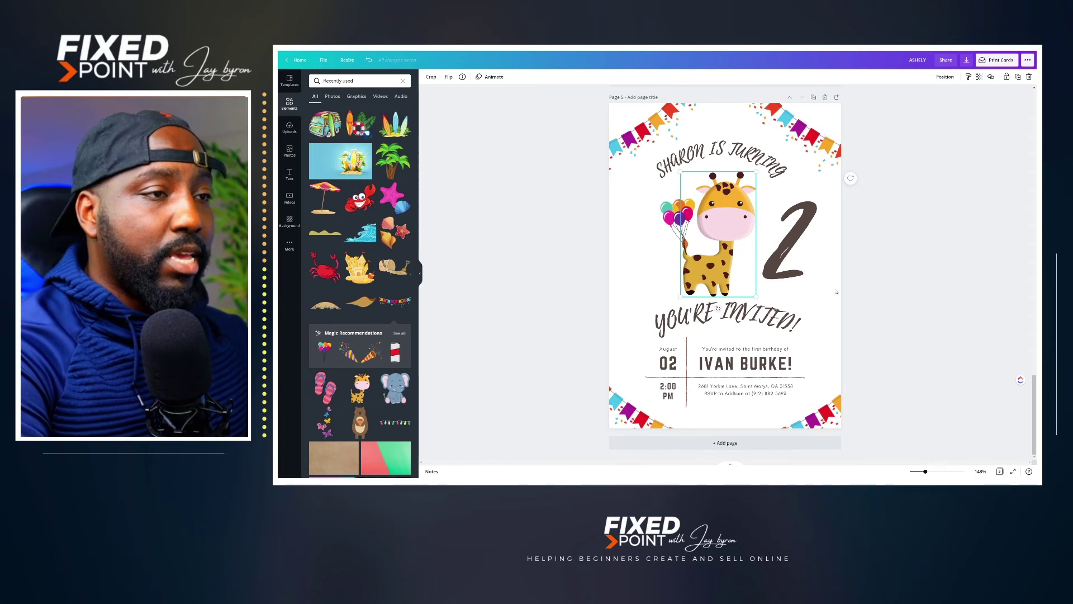
pyautogui.click(831, 308)
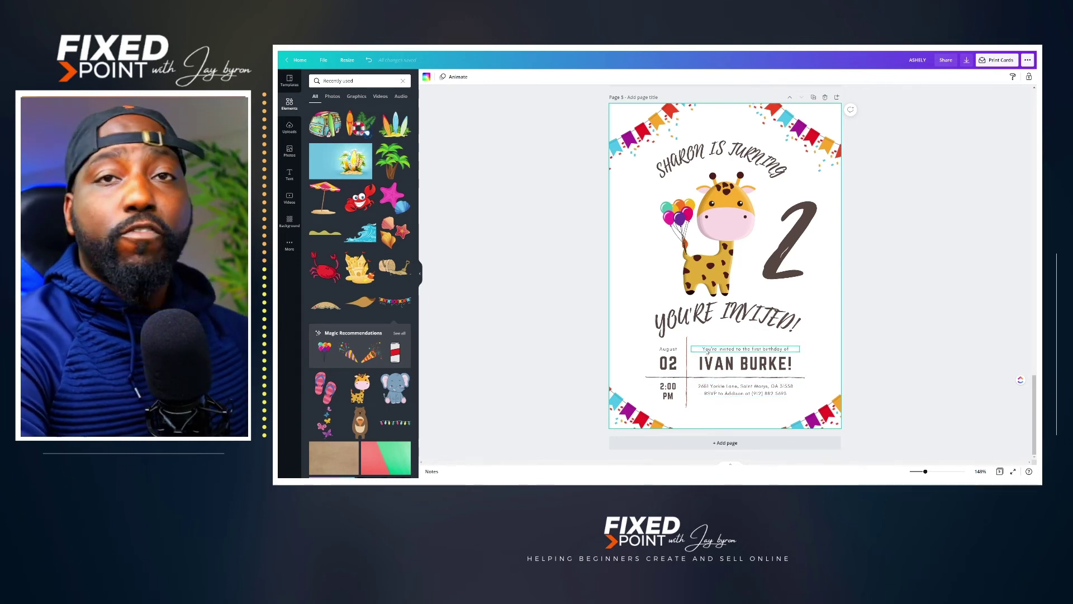
# Tilt the balloons slightly and position them so their strings meet the giraffe's tail.
pyautogui.moveTo(678, 217); pyautogui.dragTo(675, 213)
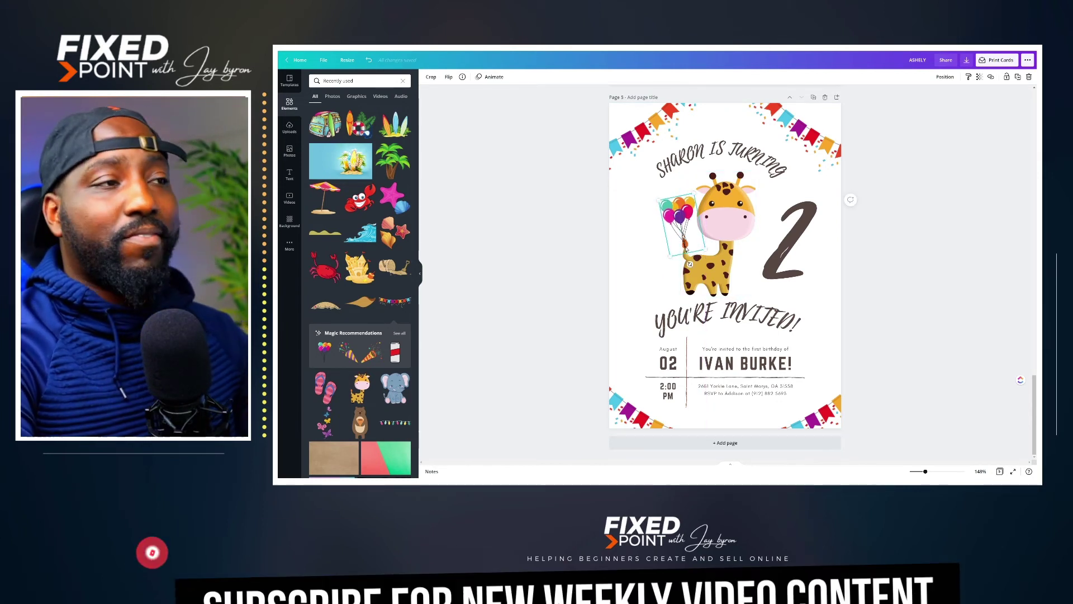
pyautogui.moveTo(679, 219); pyautogui.dragTo(675, 222)
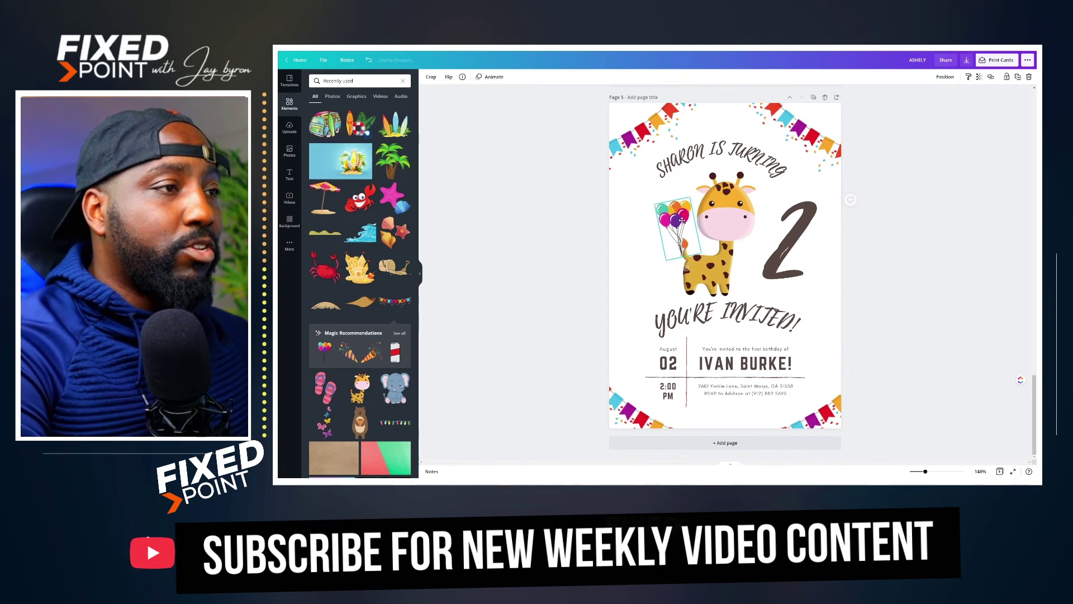
pyautogui.moveTo(925, 471); pyautogui.dragTo(941, 471)
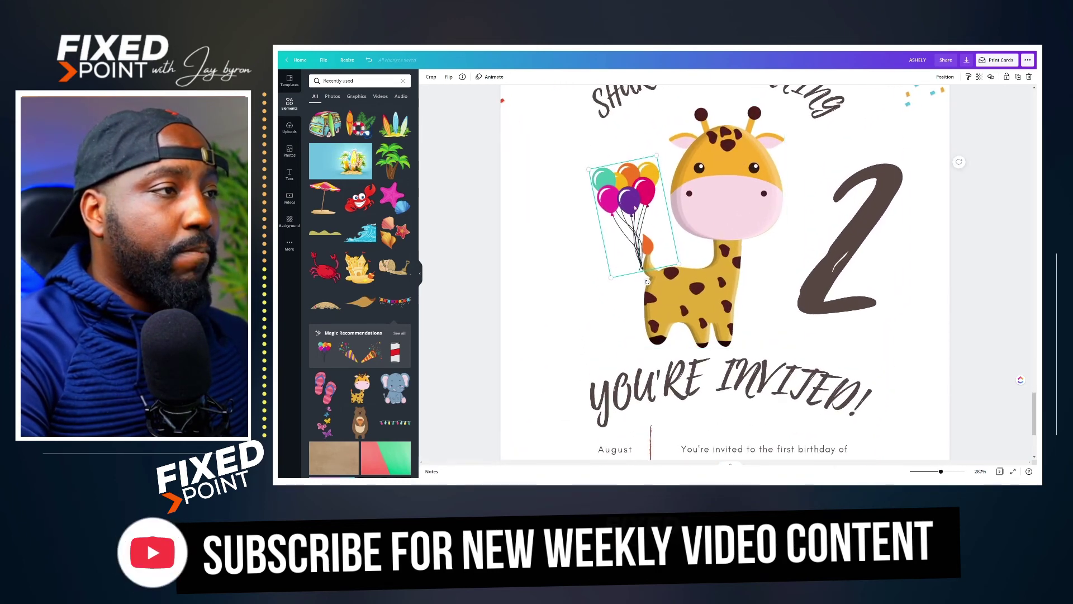
pyautogui.moveTo(635, 204); pyautogui.dragTo(637, 197)
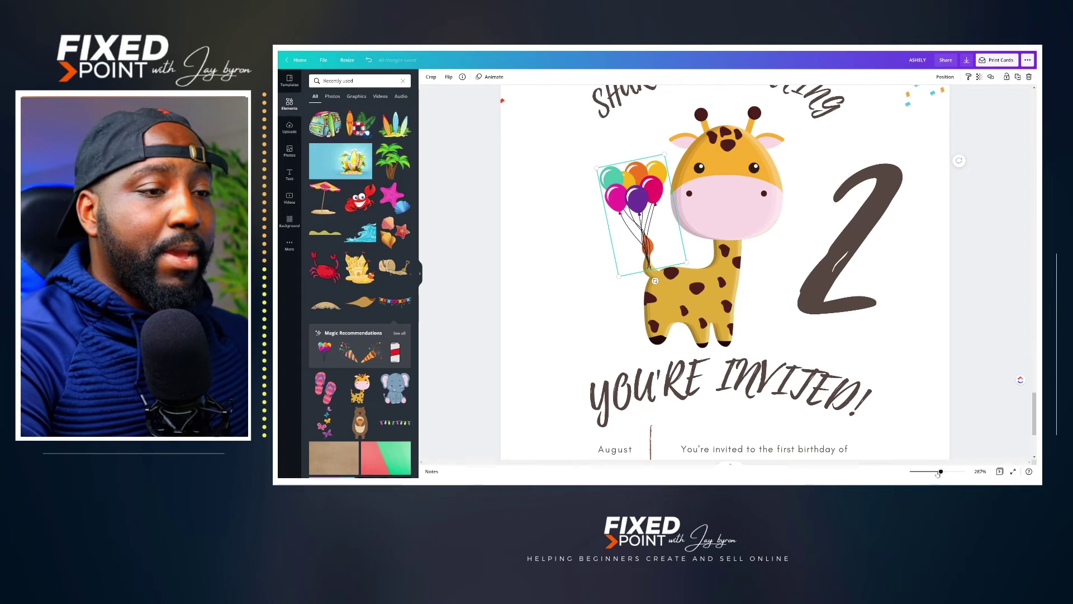
pyautogui.moveTo(941, 471); pyautogui.dragTo(927, 472)
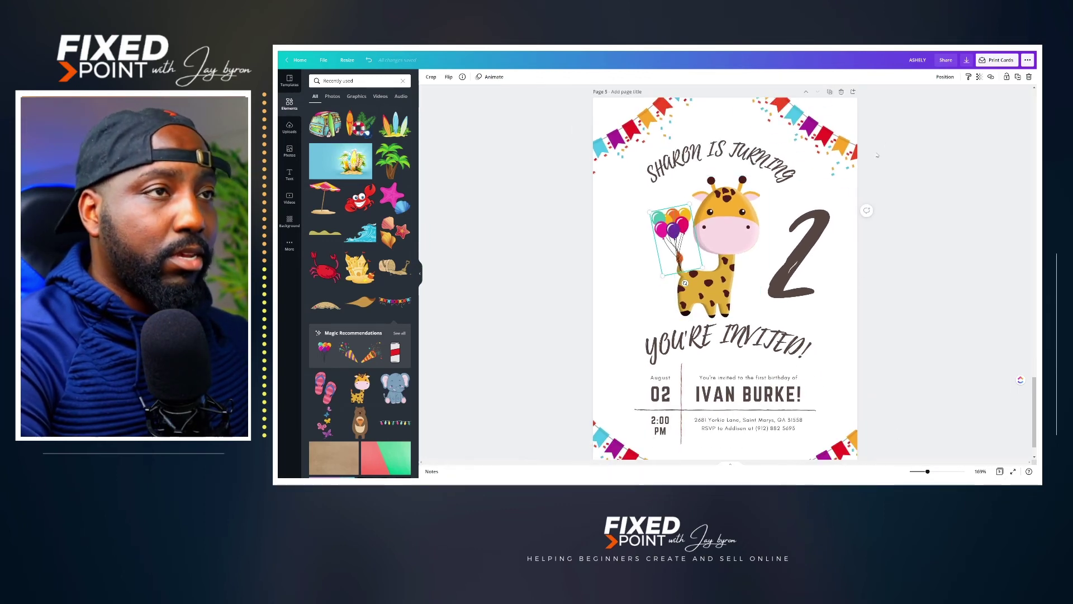
# Send the balloons backward so the strings sit behind the giraffe's tail.
pyautogui.click(944, 77)
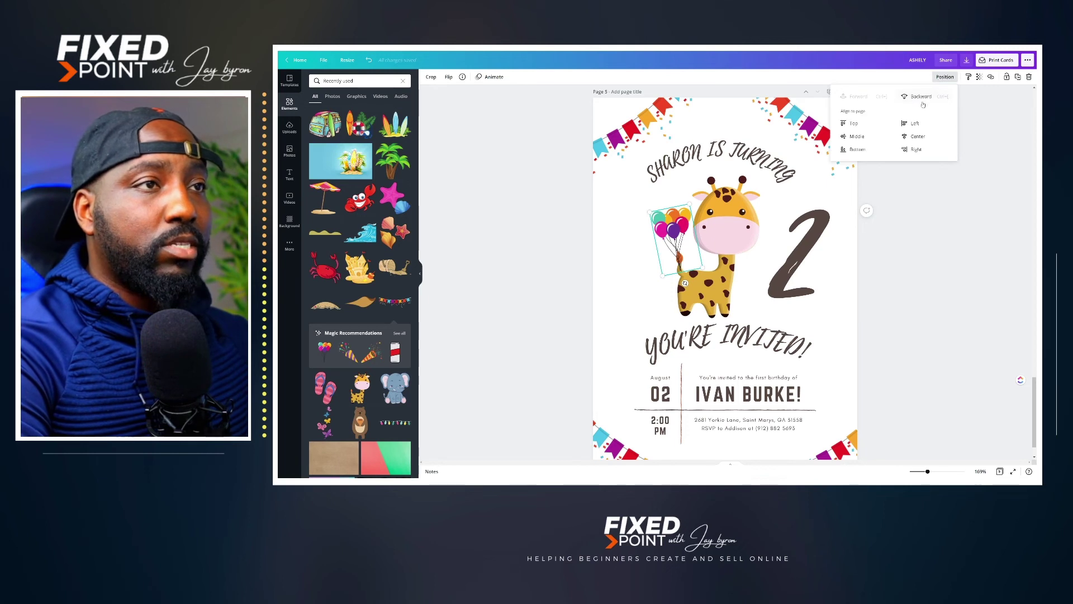
pyautogui.click(922, 98)
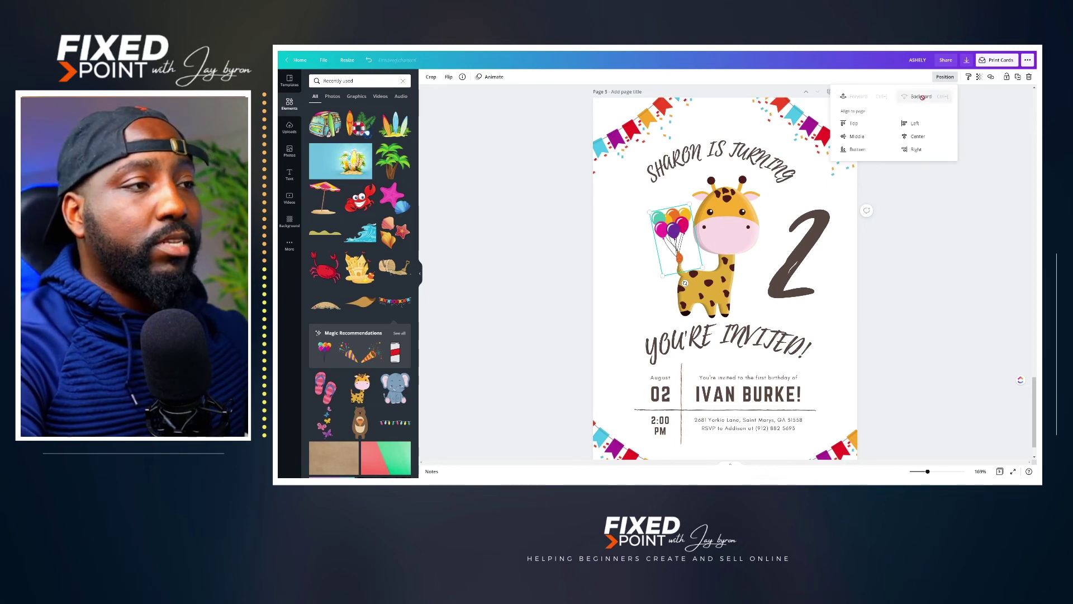
pyautogui.click(926, 288)
pyautogui.click(927, 290)
pyautogui.scroll(-1, 881, 358)
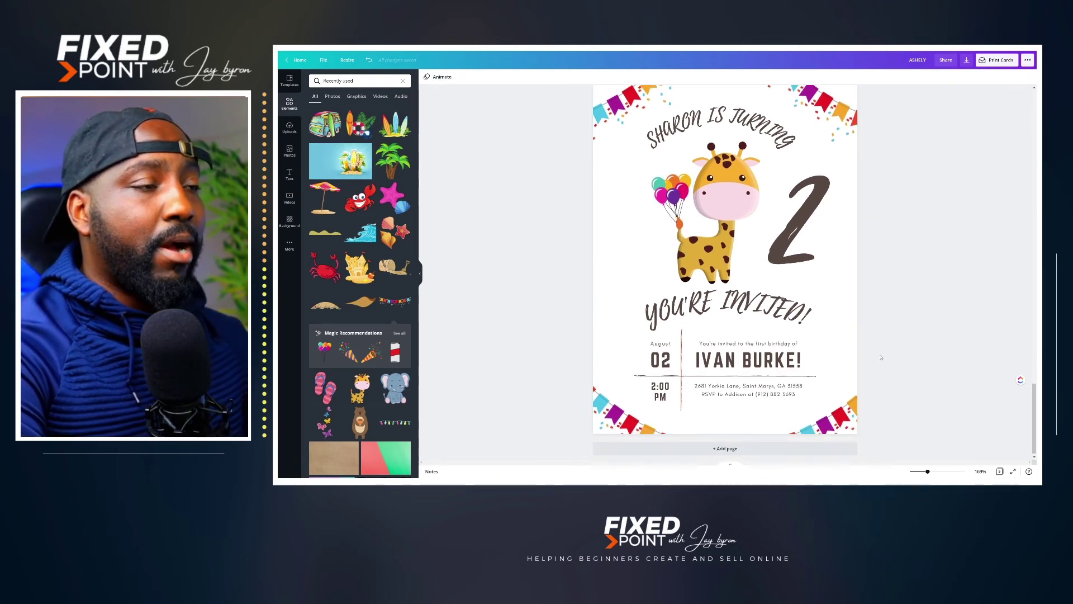
# Review all invitation pages together in the grid view, and return to page 5.
pyautogui.moveTo(927, 471); pyautogui.dragTo(919, 472)
pyautogui.click(998, 471)
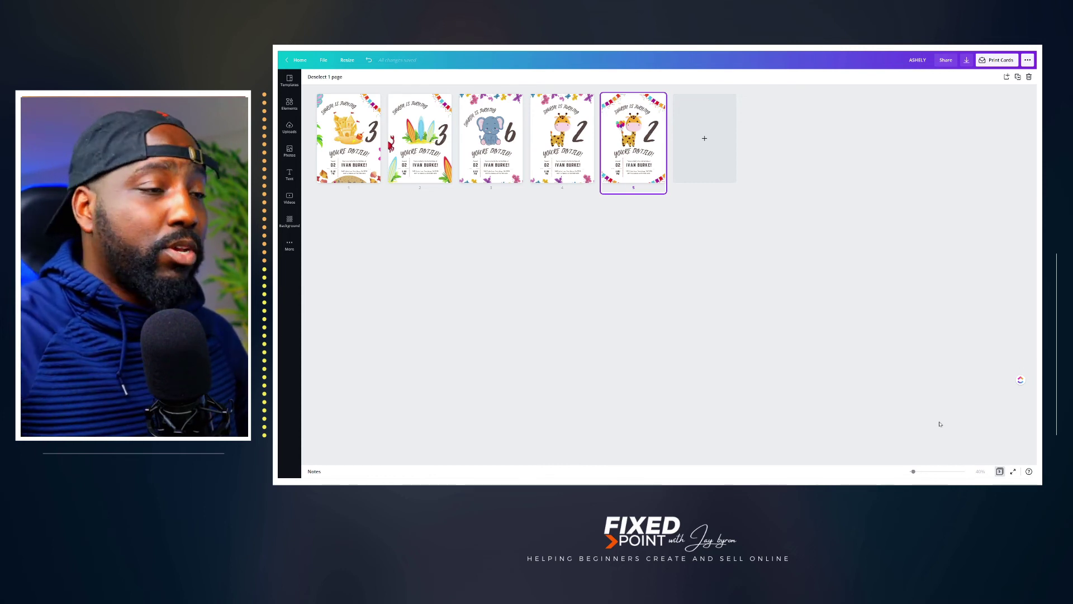
pyautogui.click(1000, 471)
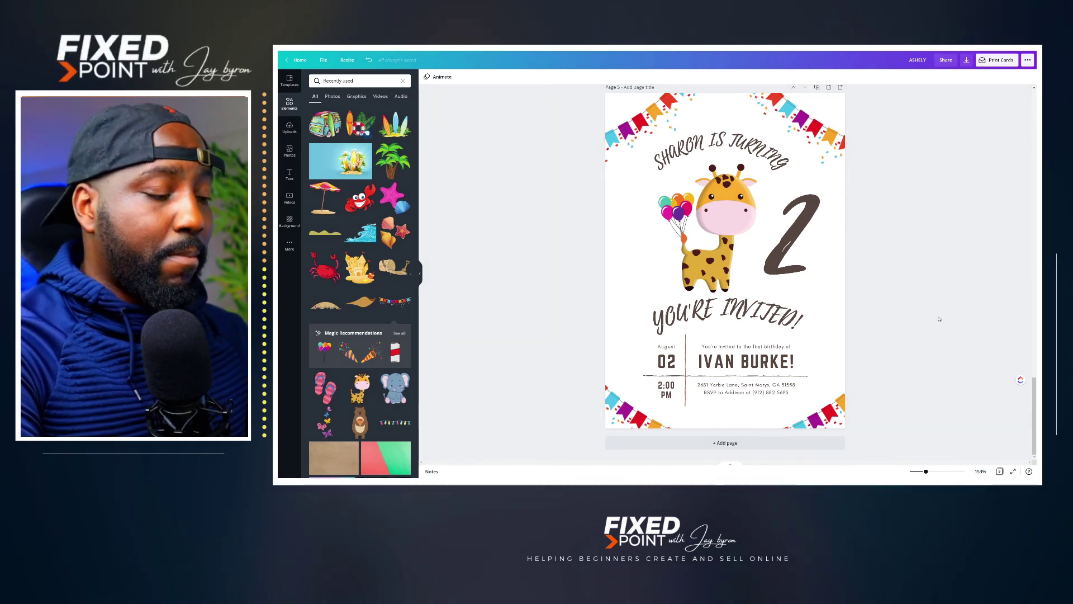
# Look at the share link option that lets anyone view the design, and close it.
pyautogui.click(1028, 61)
pyautogui.click(1028, 60)
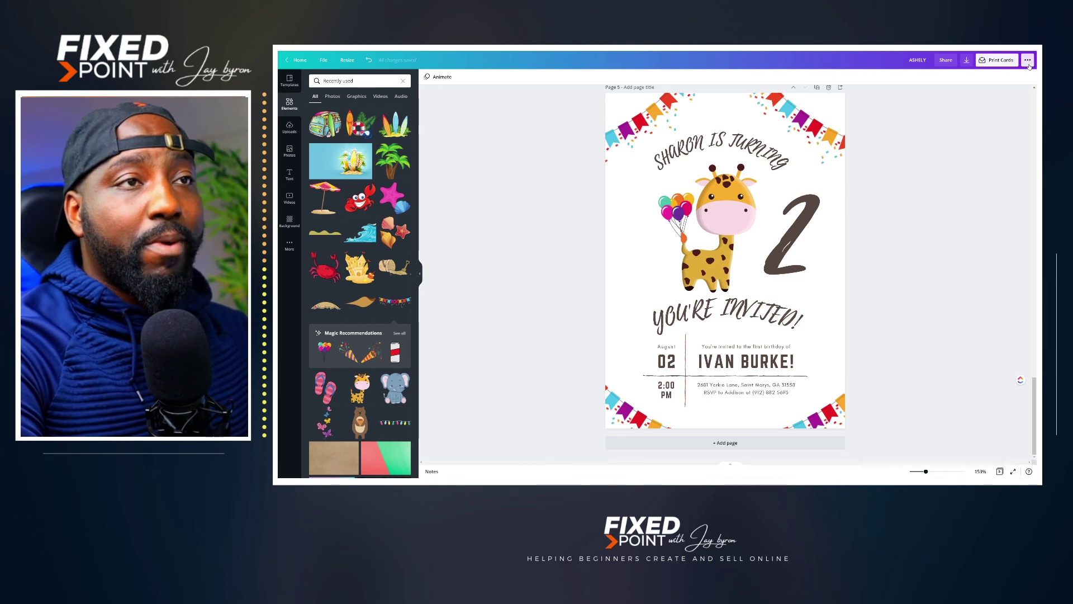
pyautogui.click(1028, 61)
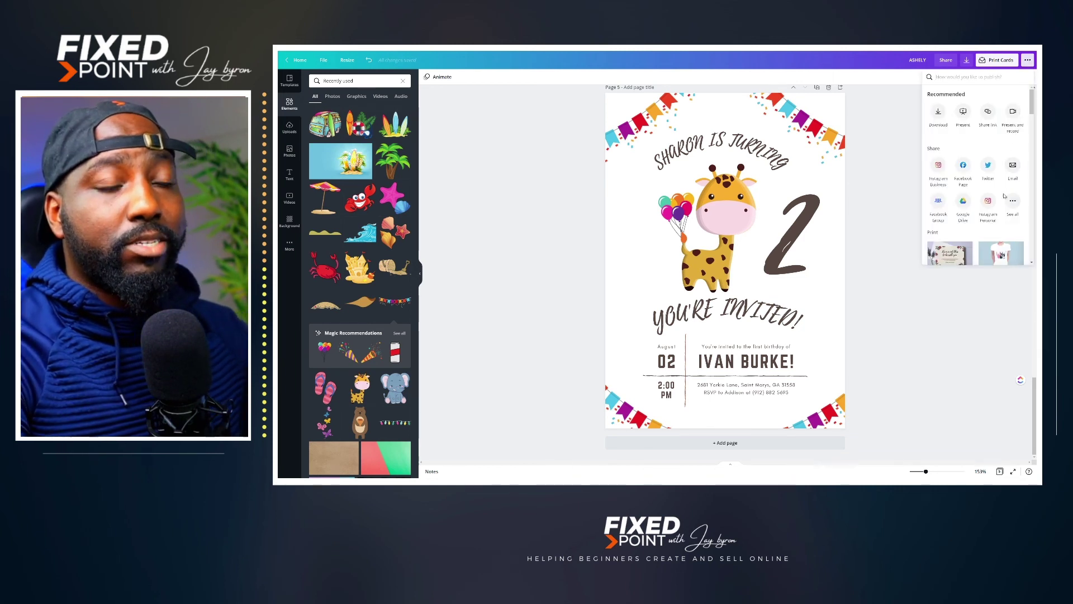
pyautogui.click(989, 113)
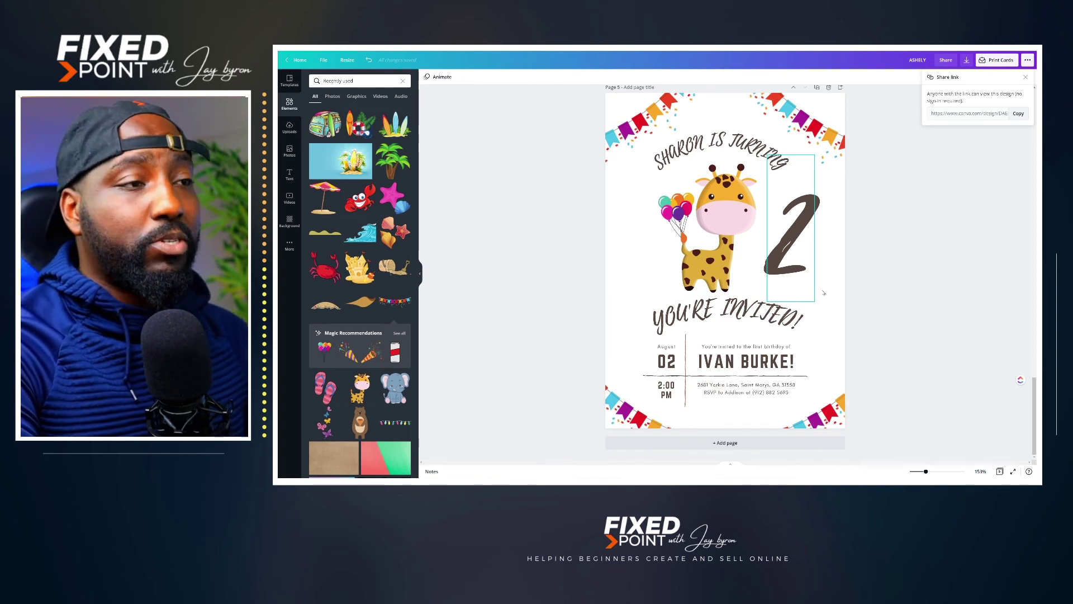
pyautogui.click(928, 274)
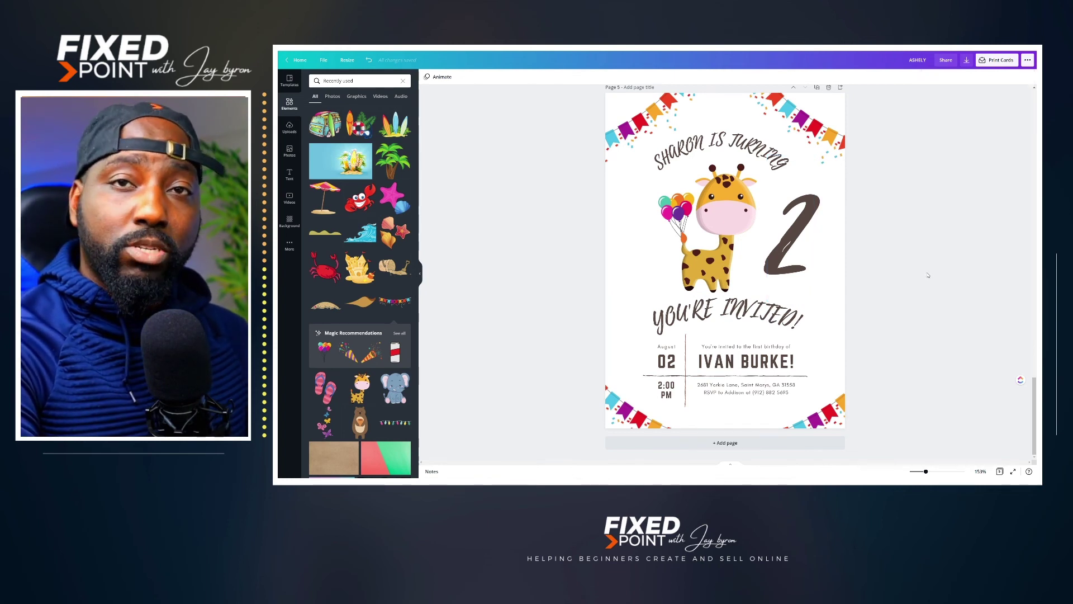
# Examine the permission choices for sharing the design by link and the other publishing options.
pyautogui.click(947, 61)
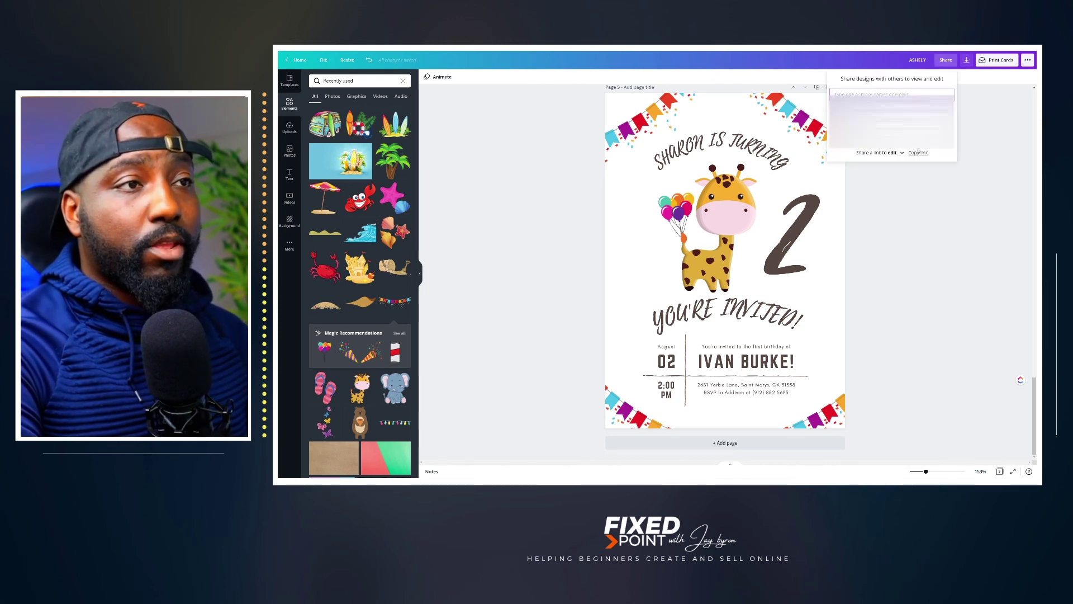
pyautogui.click(902, 154)
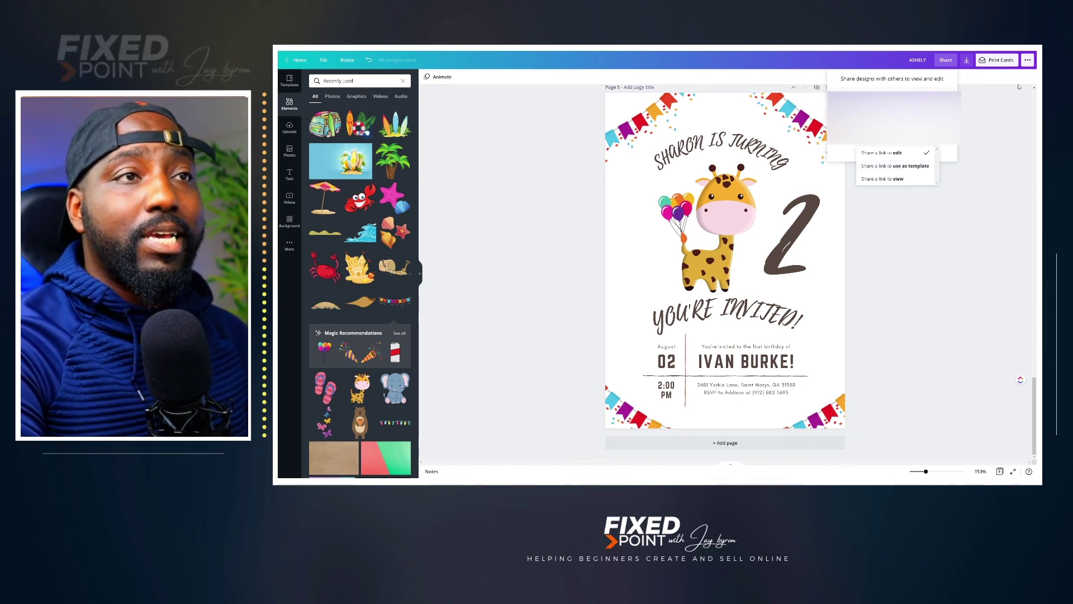
pyautogui.click(1027, 61)
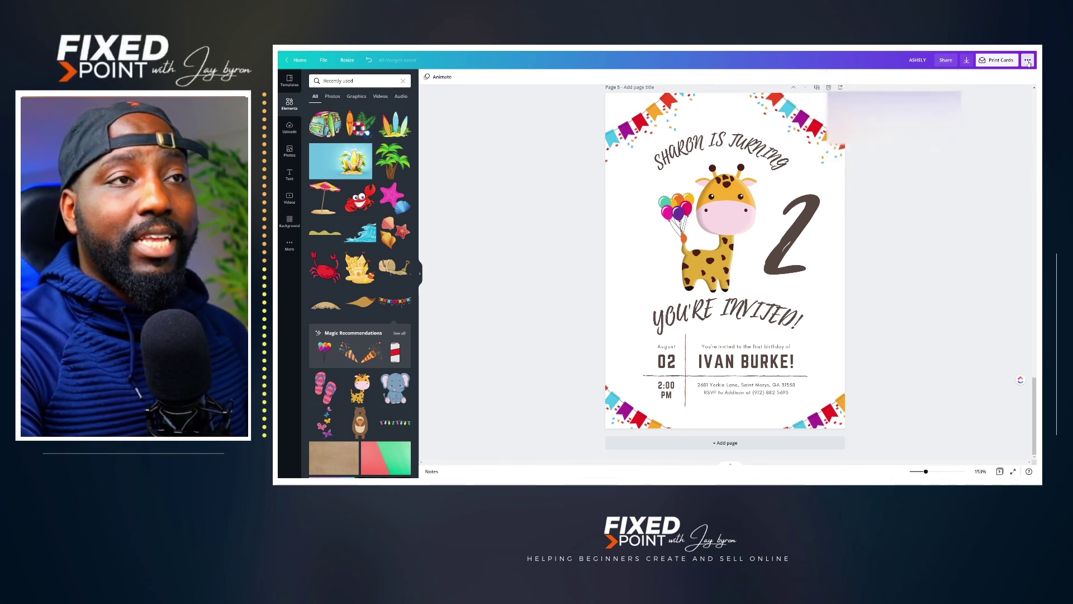
pyautogui.click(1028, 61)
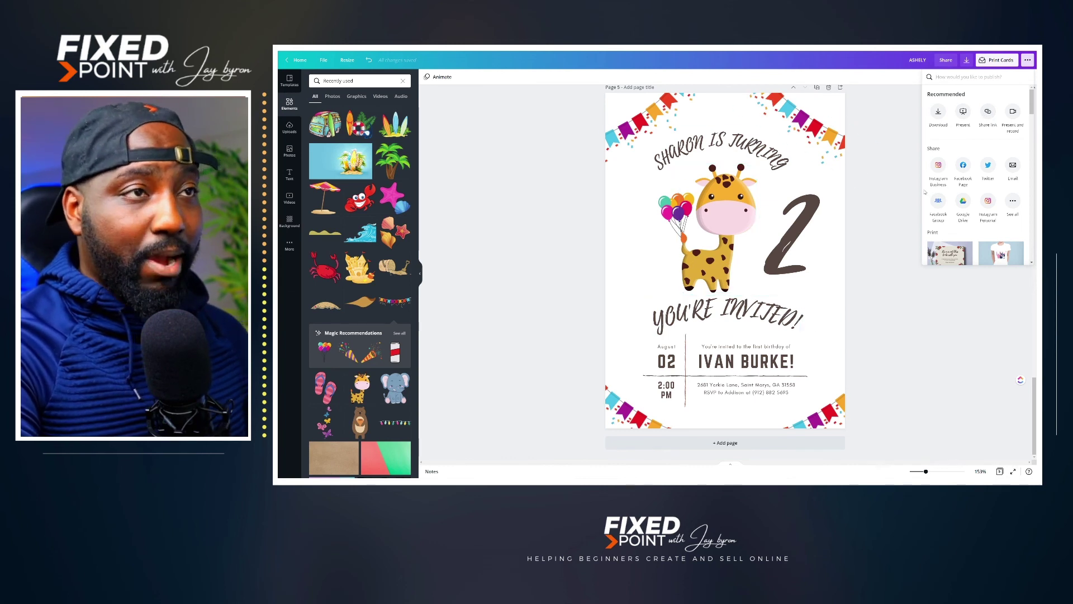
# Set the design's share link to "use as template" and copy the link.
pyautogui.click(950, 63)
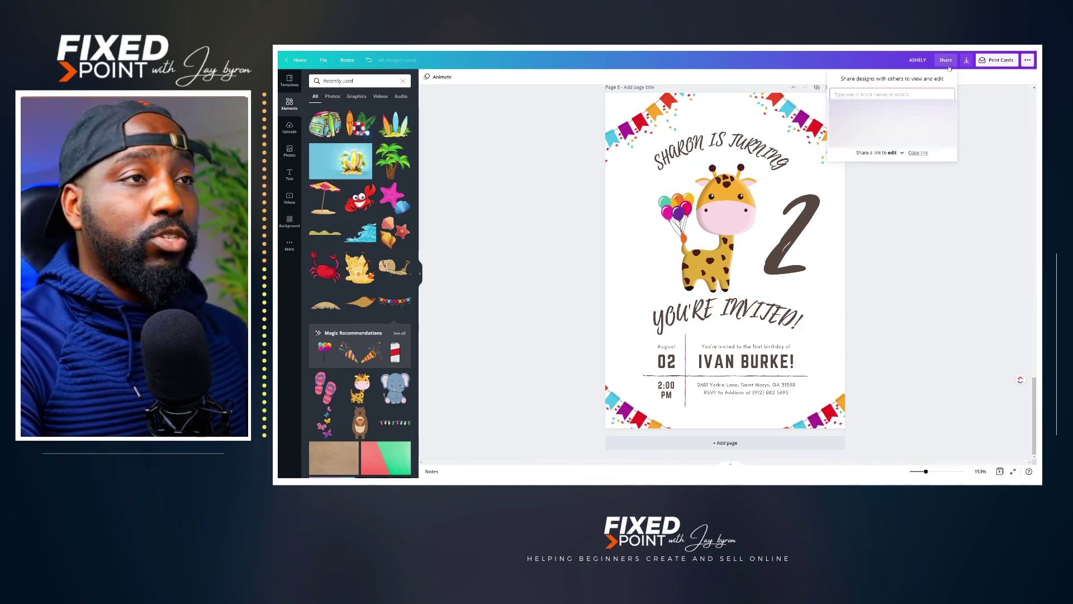
pyautogui.click(900, 154)
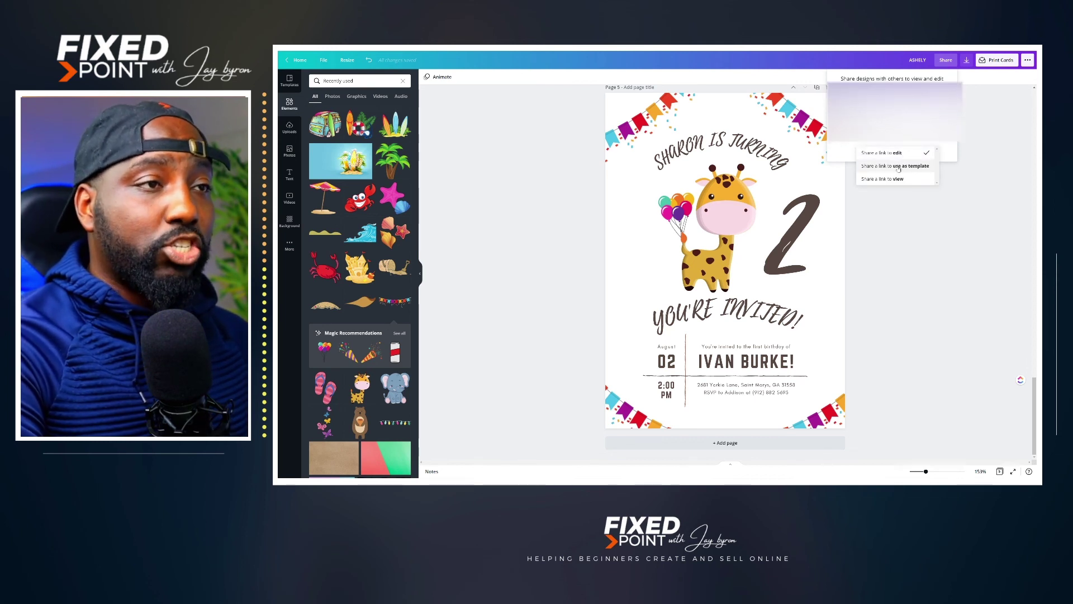
pyautogui.click(898, 166)
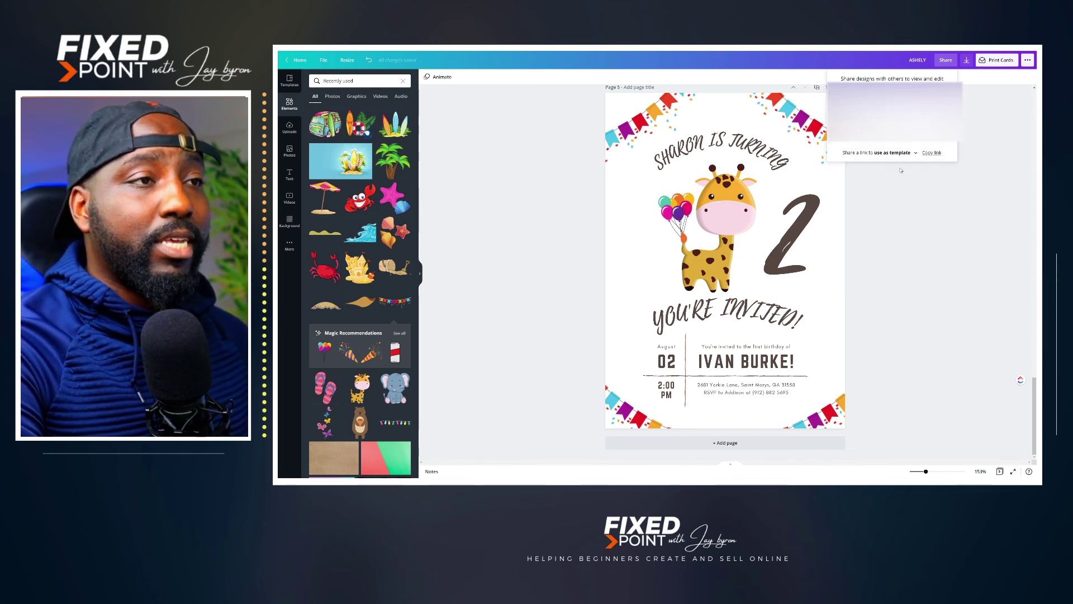
pyautogui.click(932, 153)
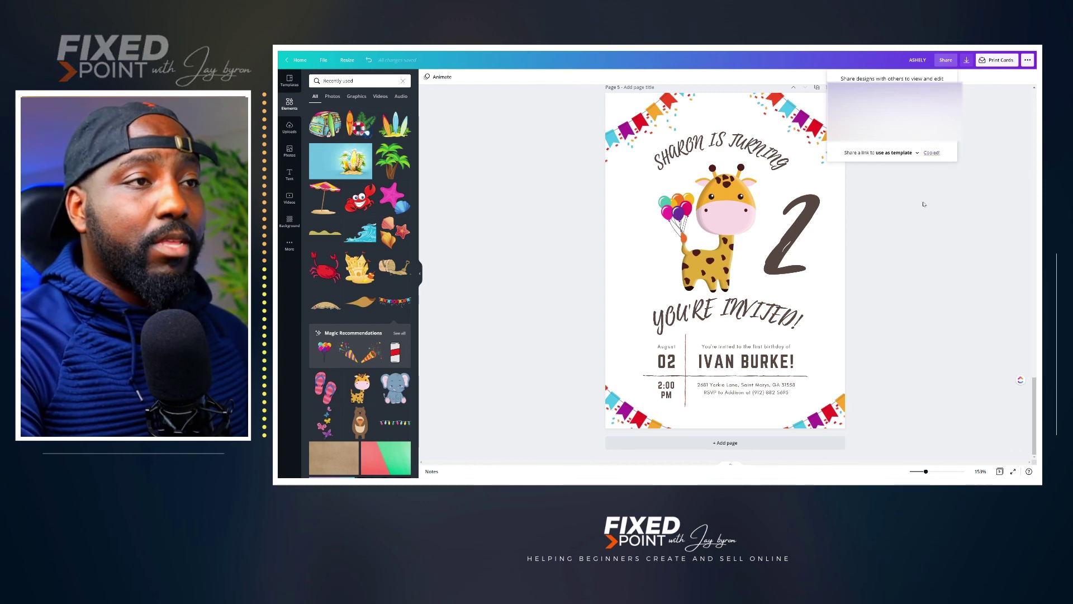